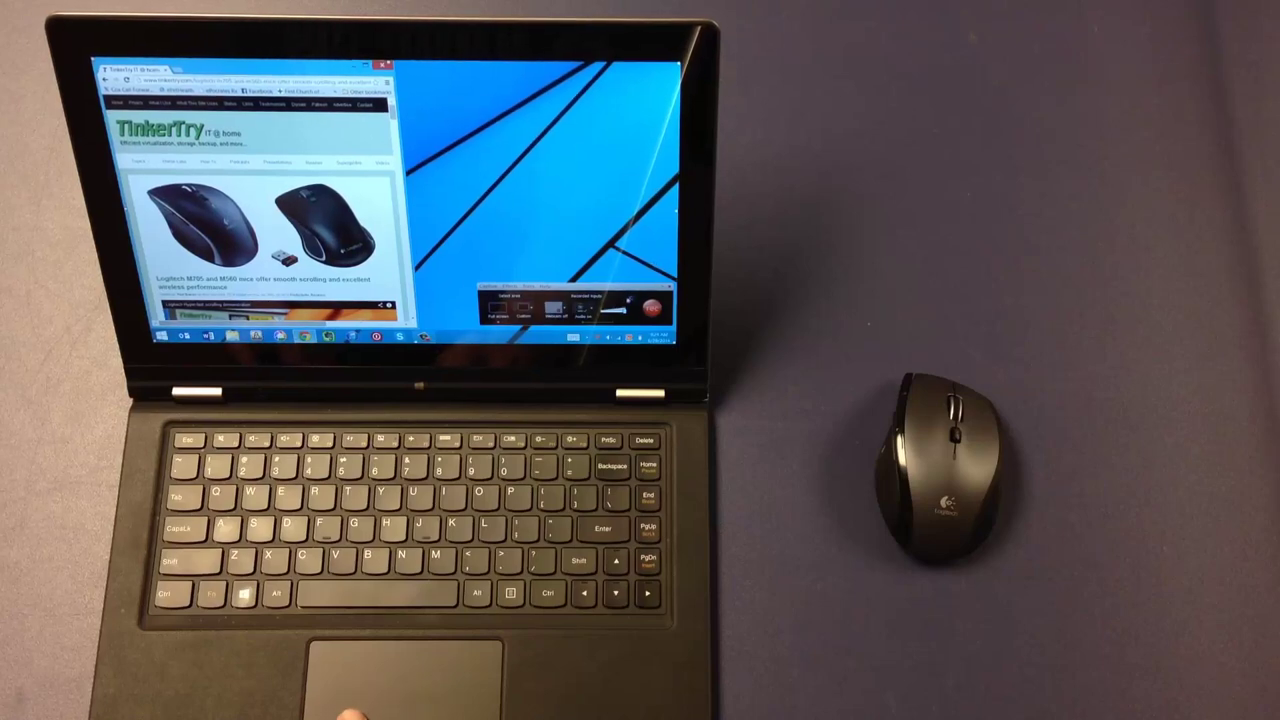
Step: Start recording, open Device Manager and snap it to the right half of the screen
left_click(650, 308)
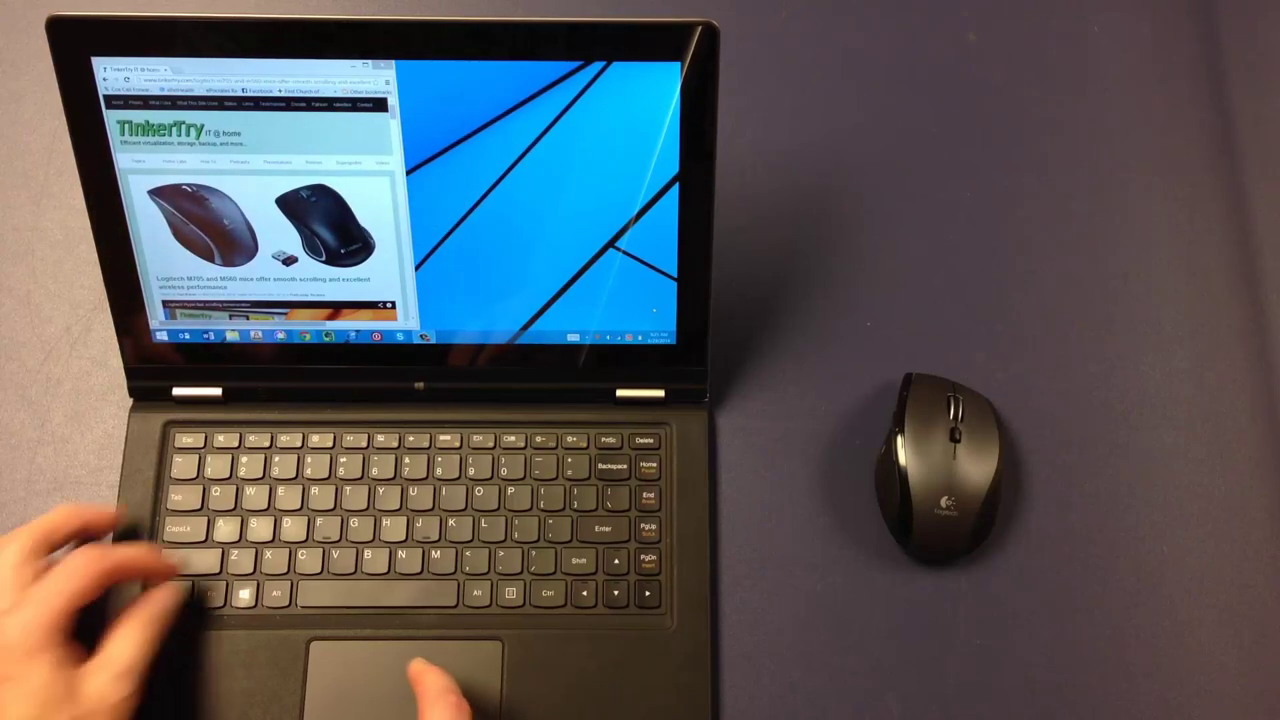
key("super+x")
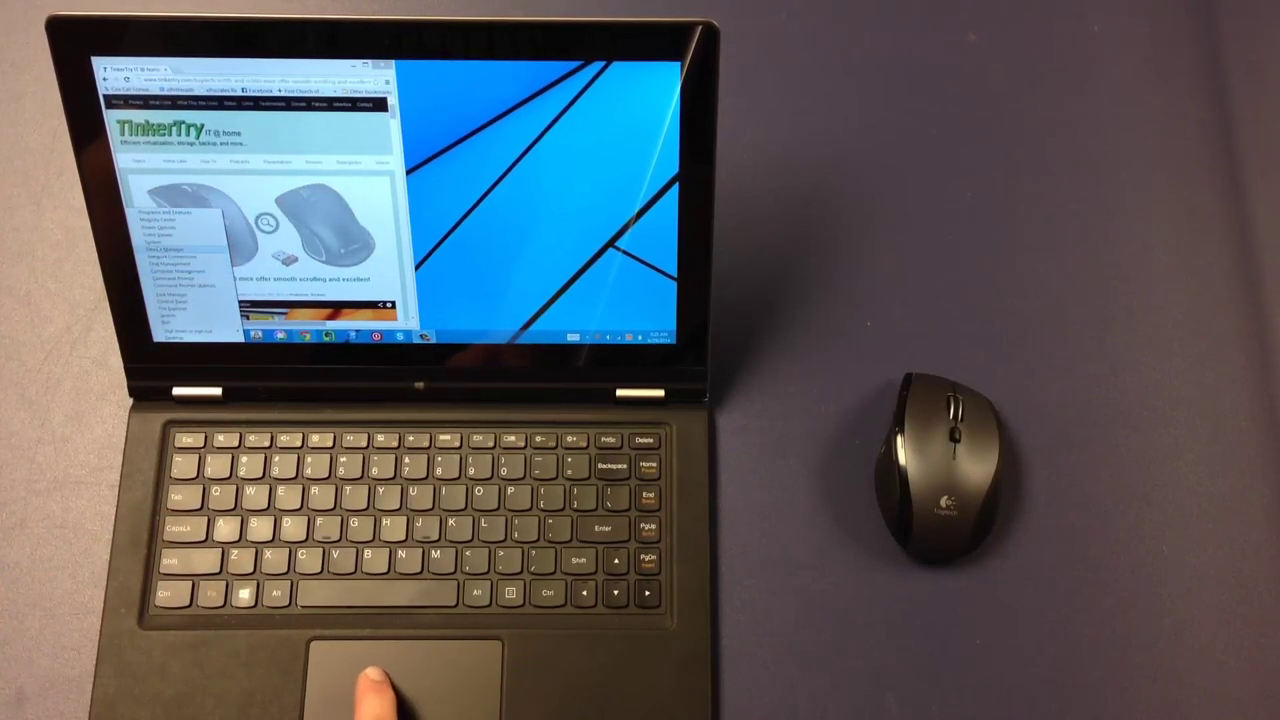
left_click(158, 249)
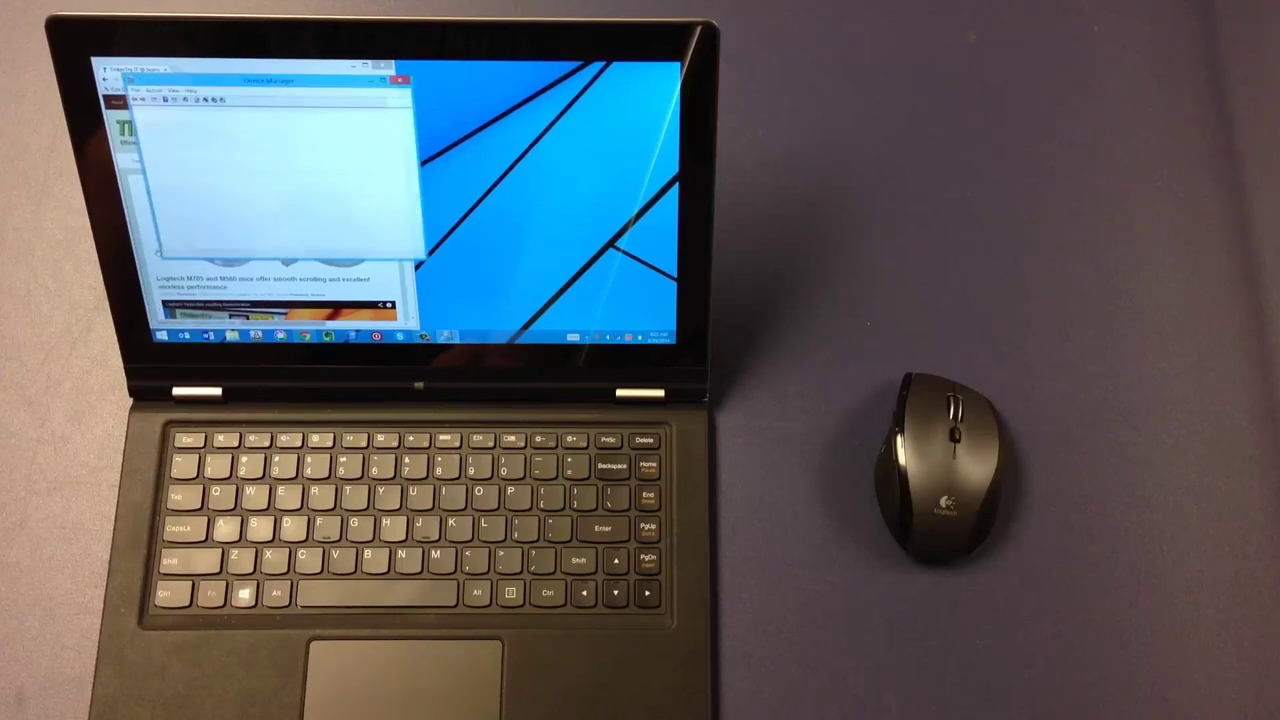
key("super+Right")
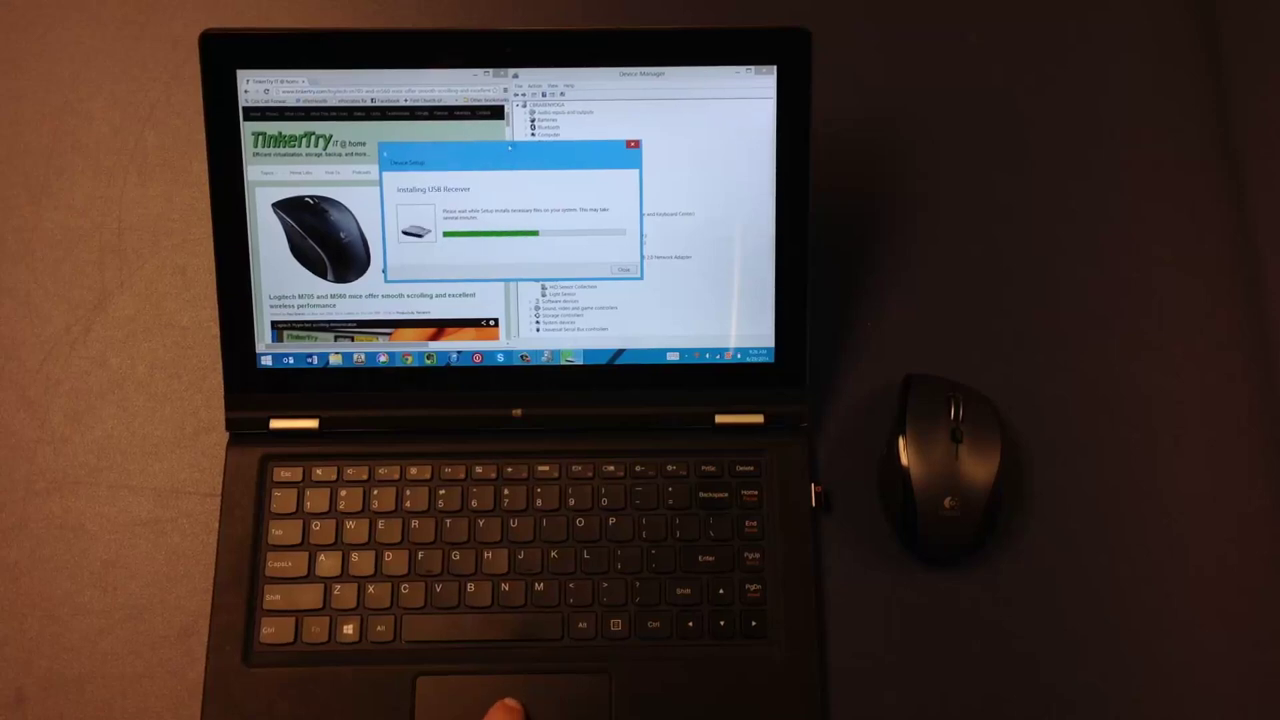
Step: Move the USB receiver's Device Setup progress box aside while installation finishes
left_click_drag(509, 147, 405, 117)
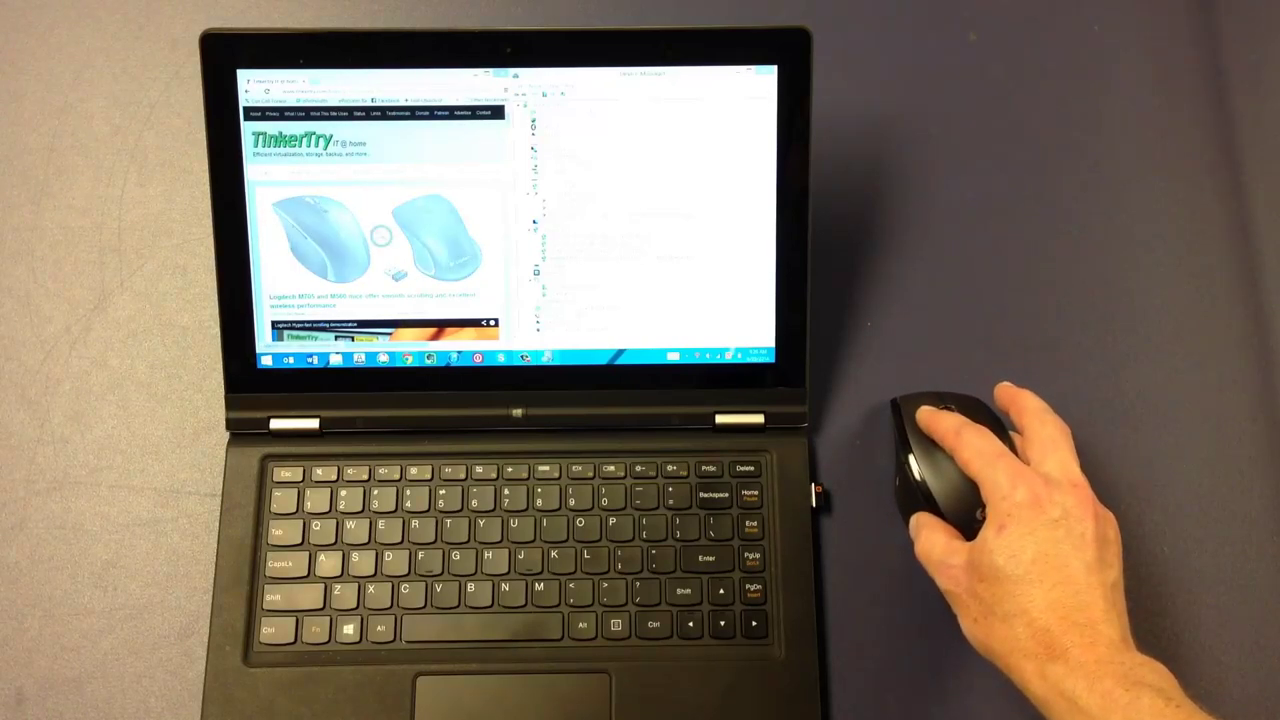
scroll(375, 220, "down", 5)
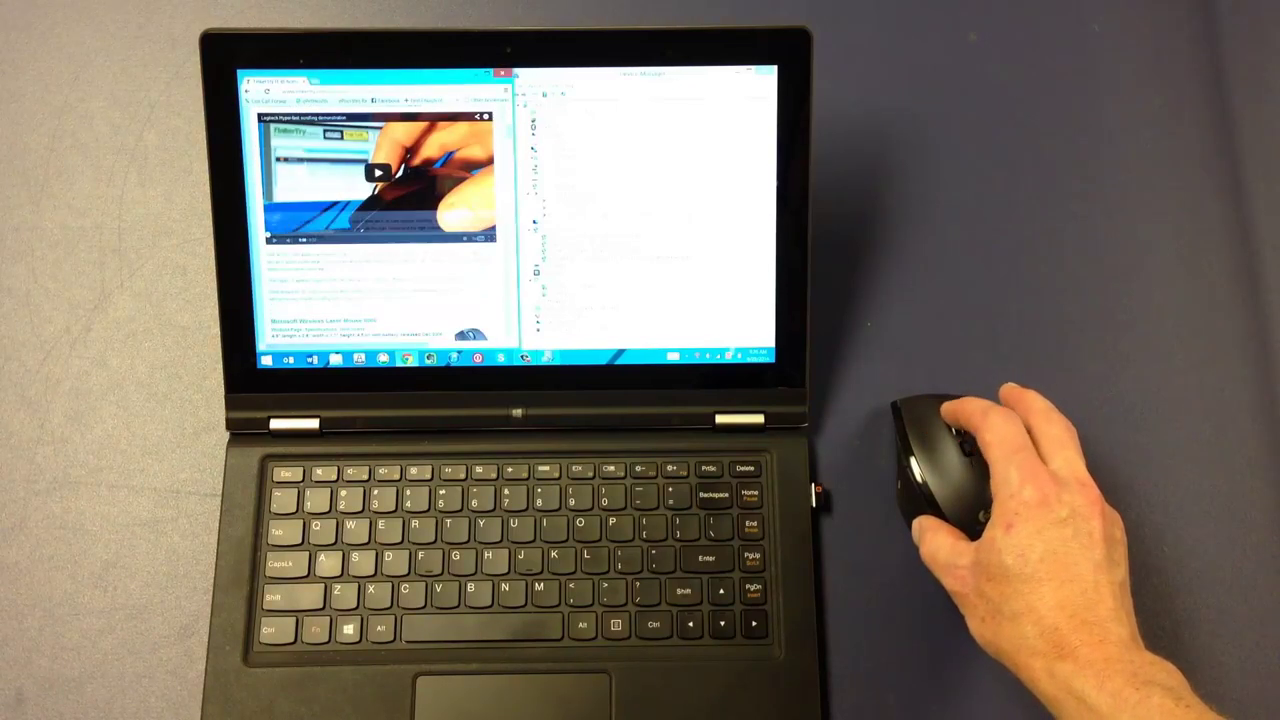
scroll(375, 220, "up", 8)
scroll(375, 220, "down", 5)
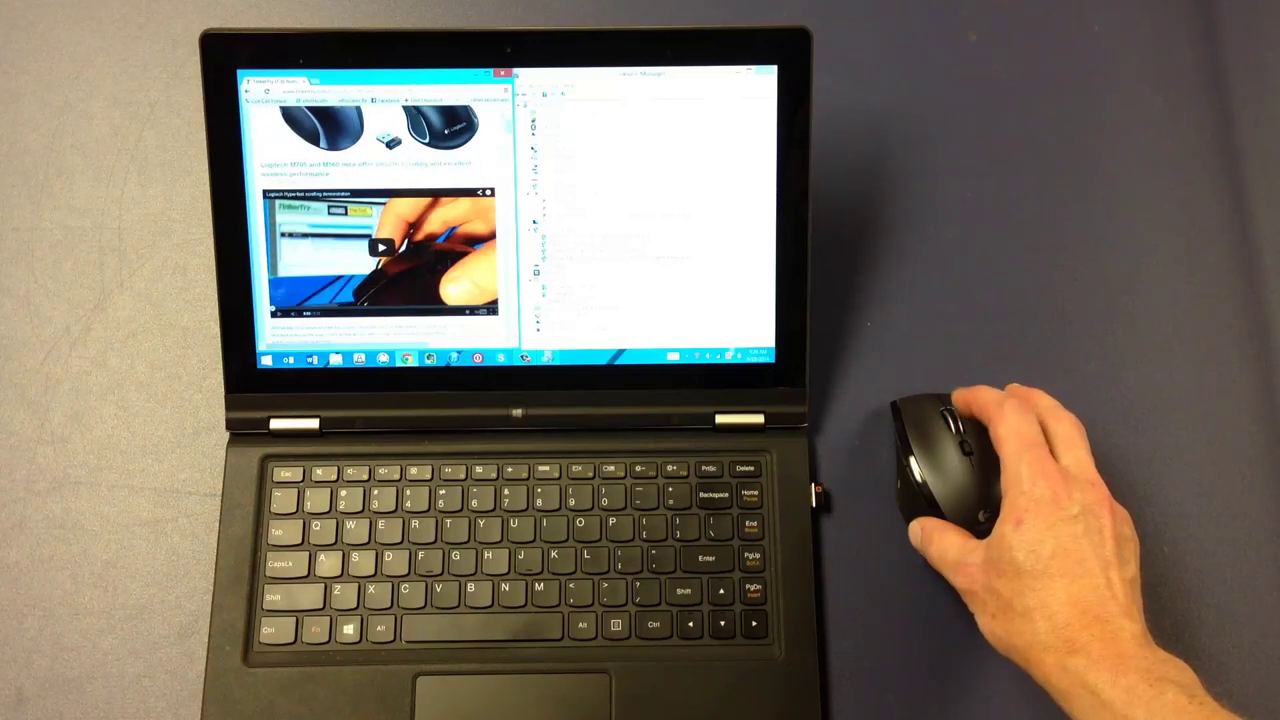
scroll(375, 220, "down", 4)
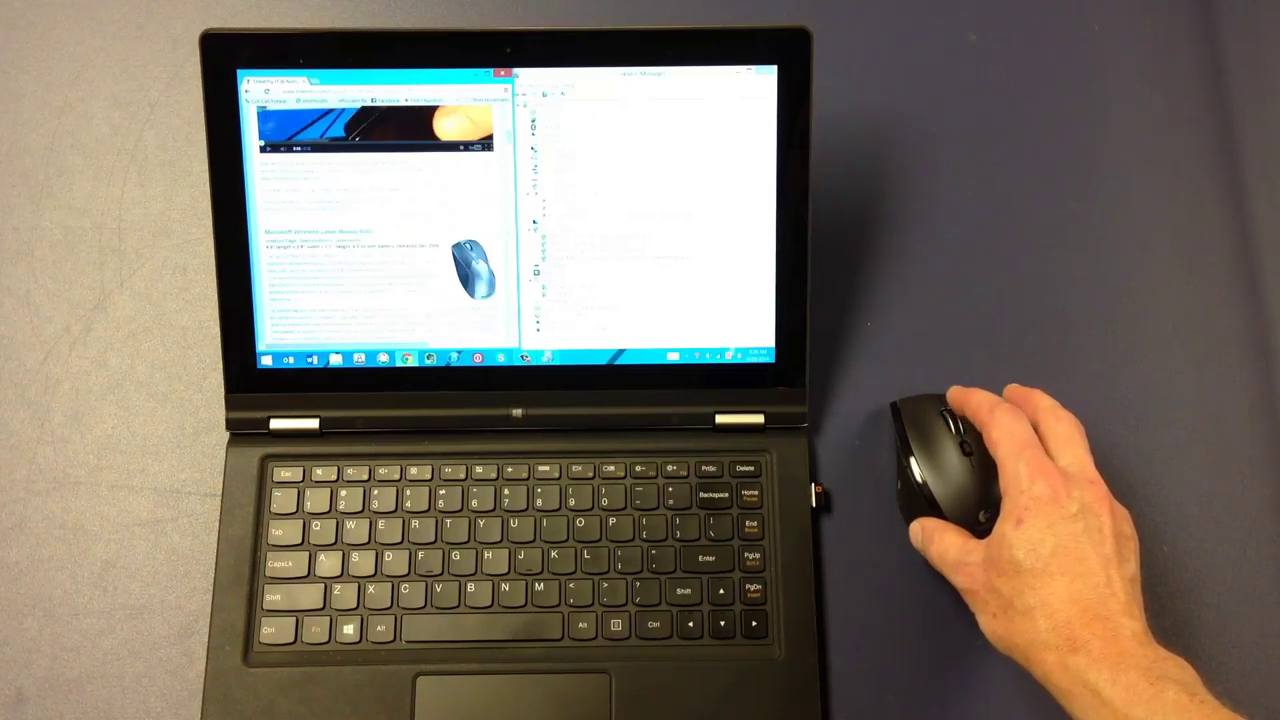
scroll(375, 220, "down", 2)
scroll(375, 220, "up", 15)
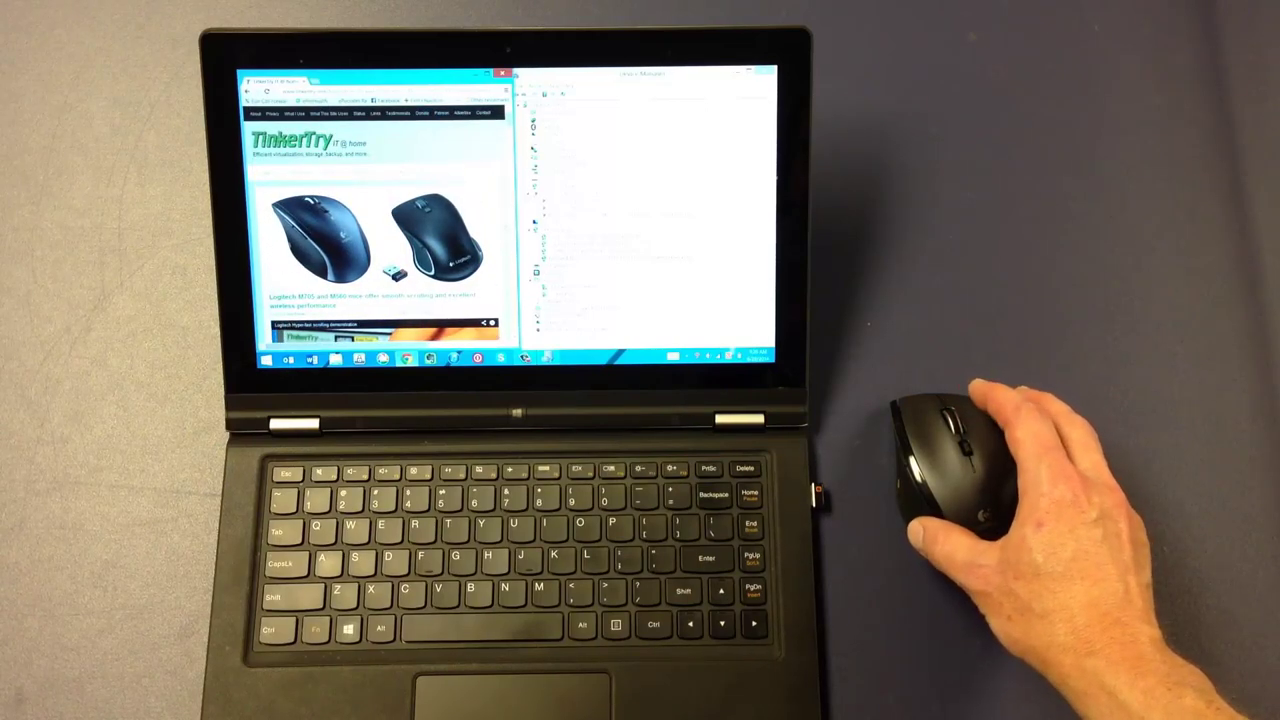
scroll(378, 224, "down", 10)
scroll(378, 224, "up", 10)
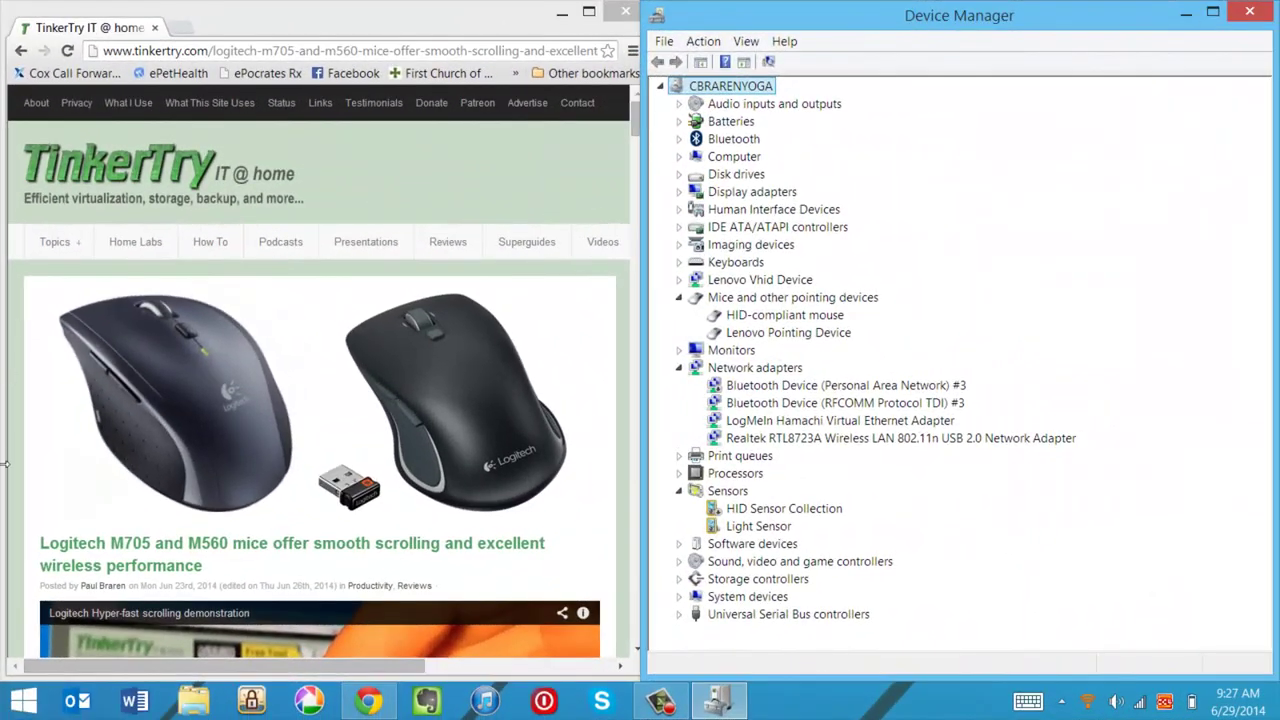
Step: Find 'setpoint' in the article and follow the link to Logitech's M705 download page
left_click(440, 24)
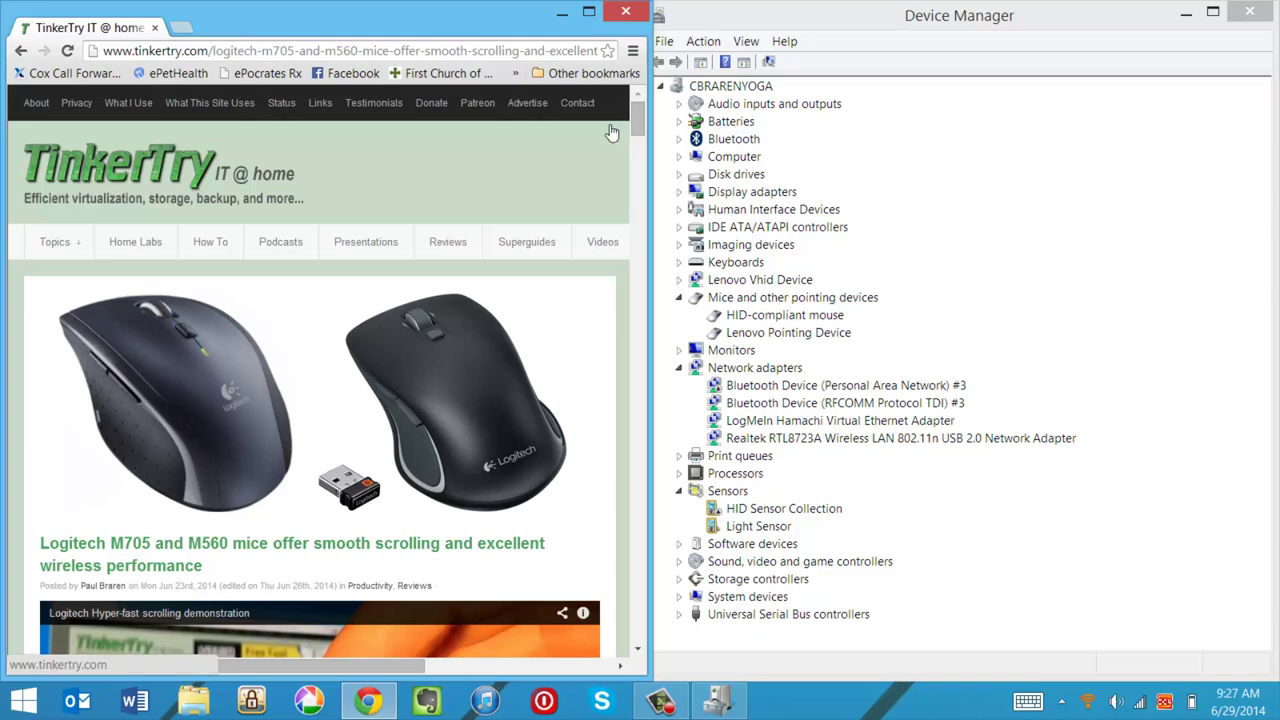
key("ctrl+f")
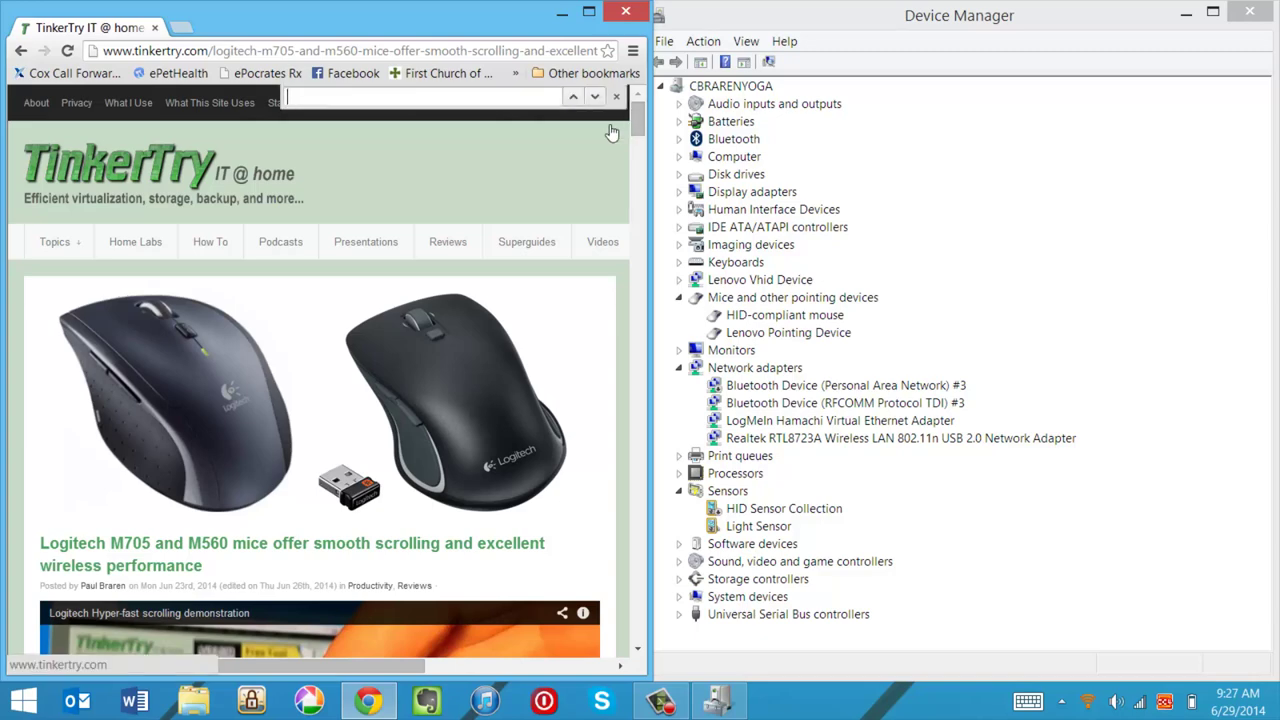
type("setpoint")
key("Return")
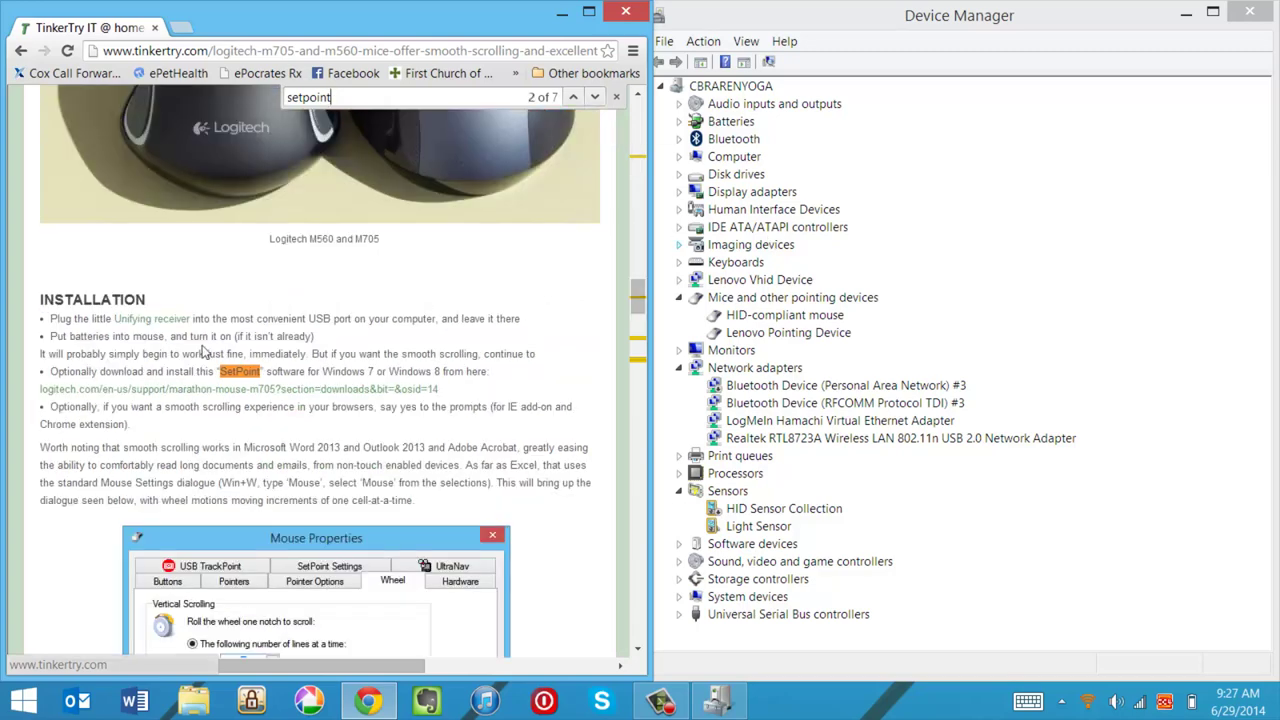
left_click(231, 398)
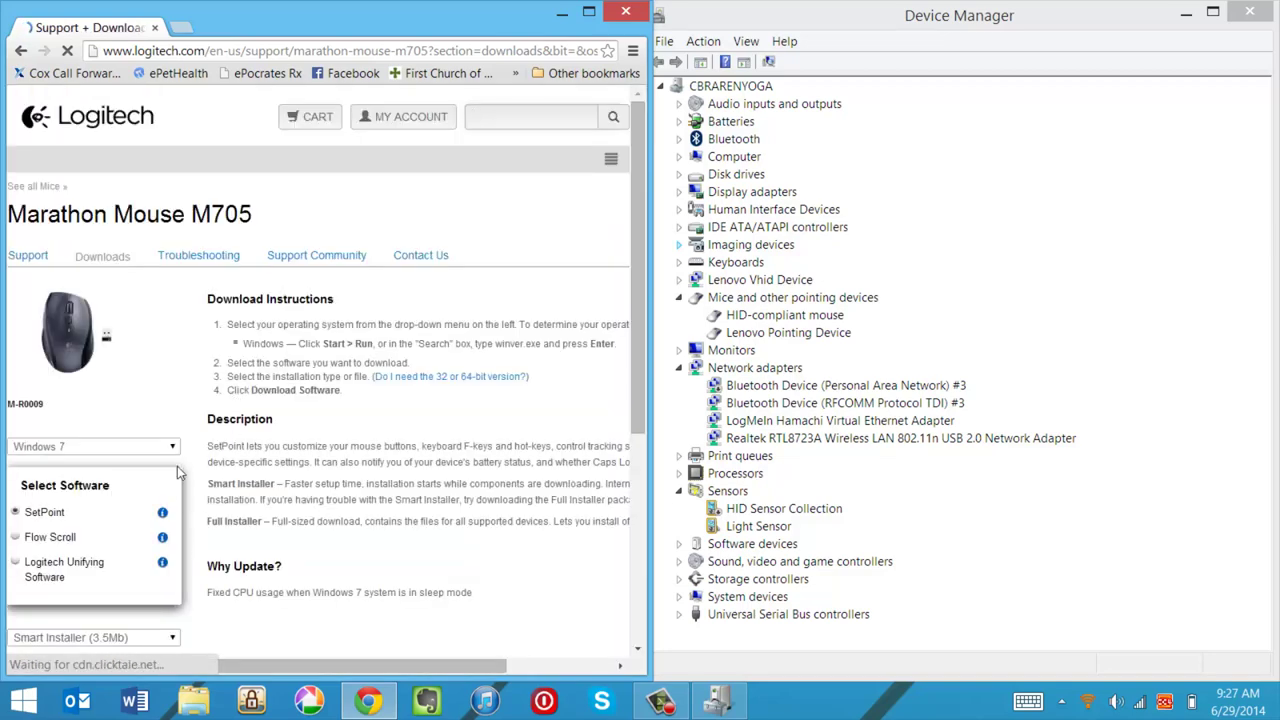
Step: Choose Windows 8, download the SetPoint software and run the downloaded installer
left_click(173, 450)
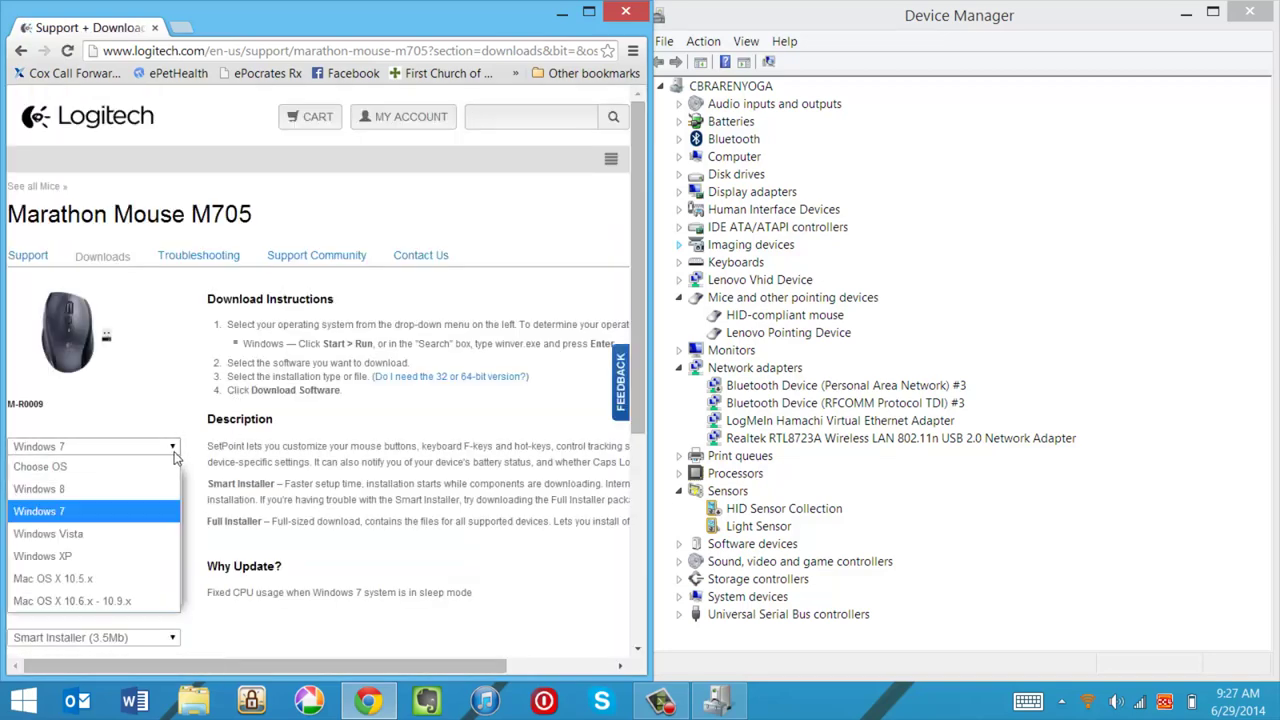
left_click(141, 491)
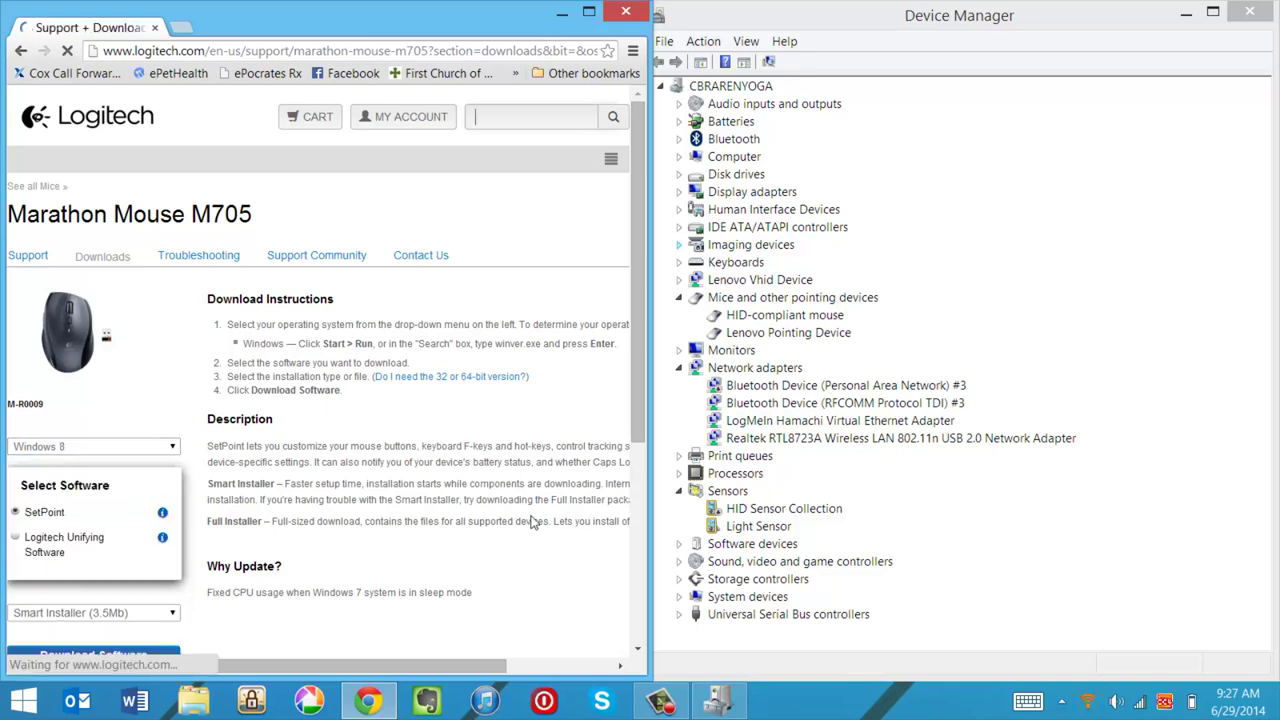
scroll(190, 450, "down", 3)
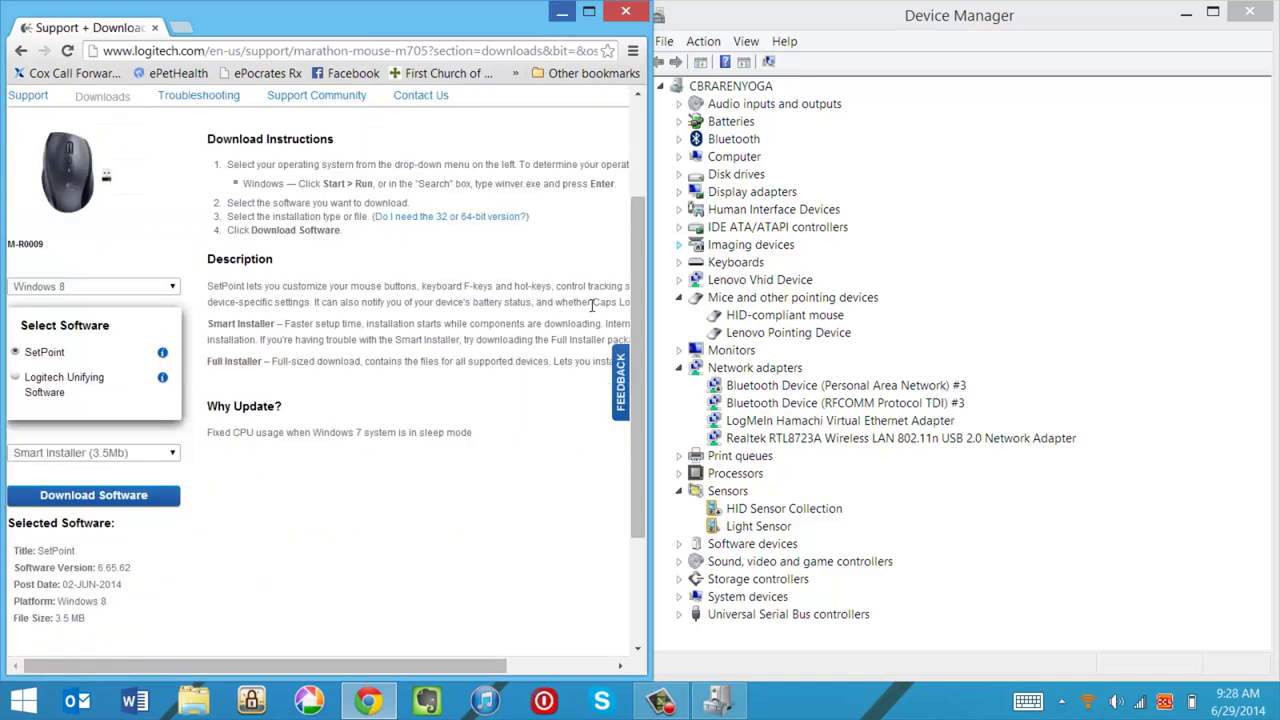
left_click(138, 415)
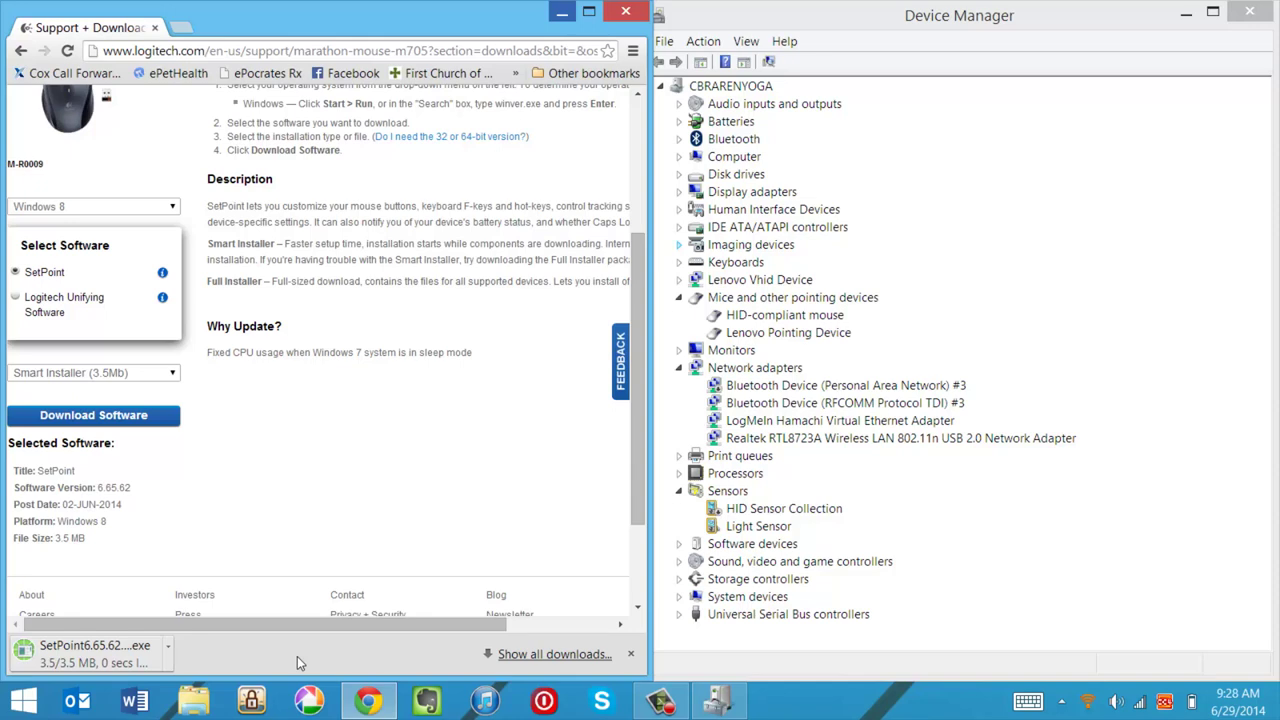
left_click(155, 663)
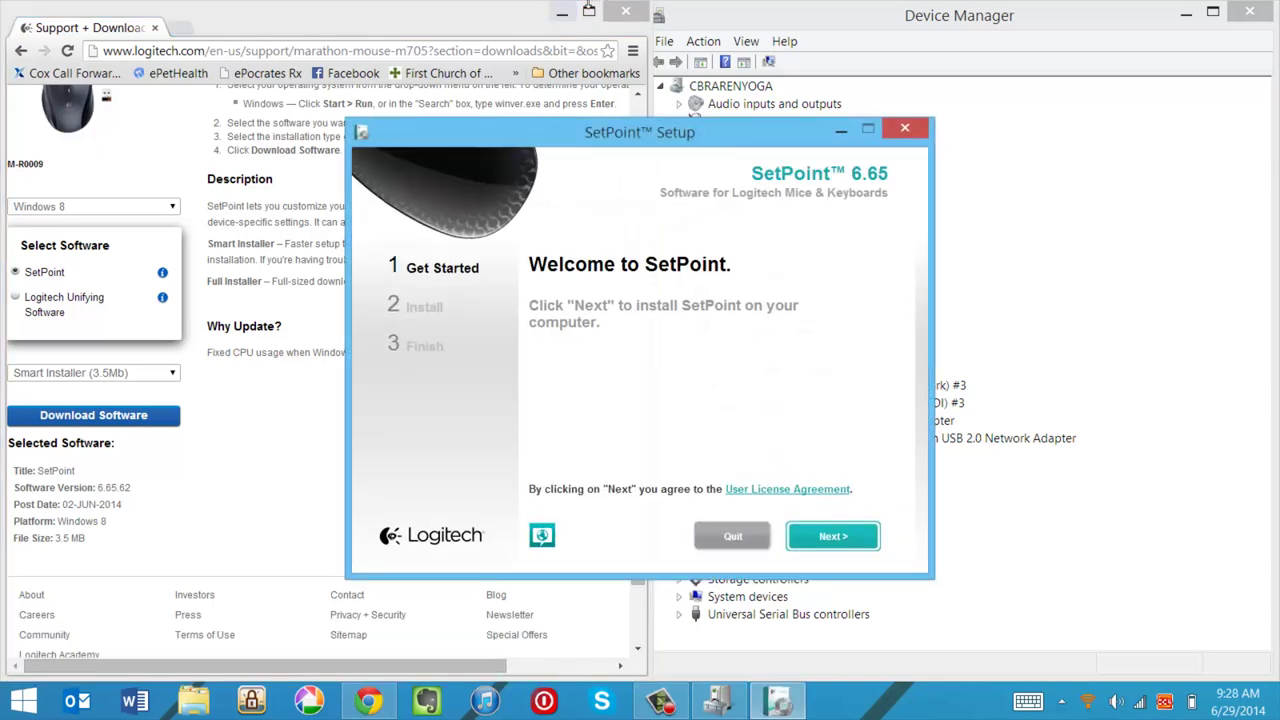
Step: Minimize Chrome and Device Manager, move SetPoint Setup top-left and start the 6.65 installation
left_click(562, 11)
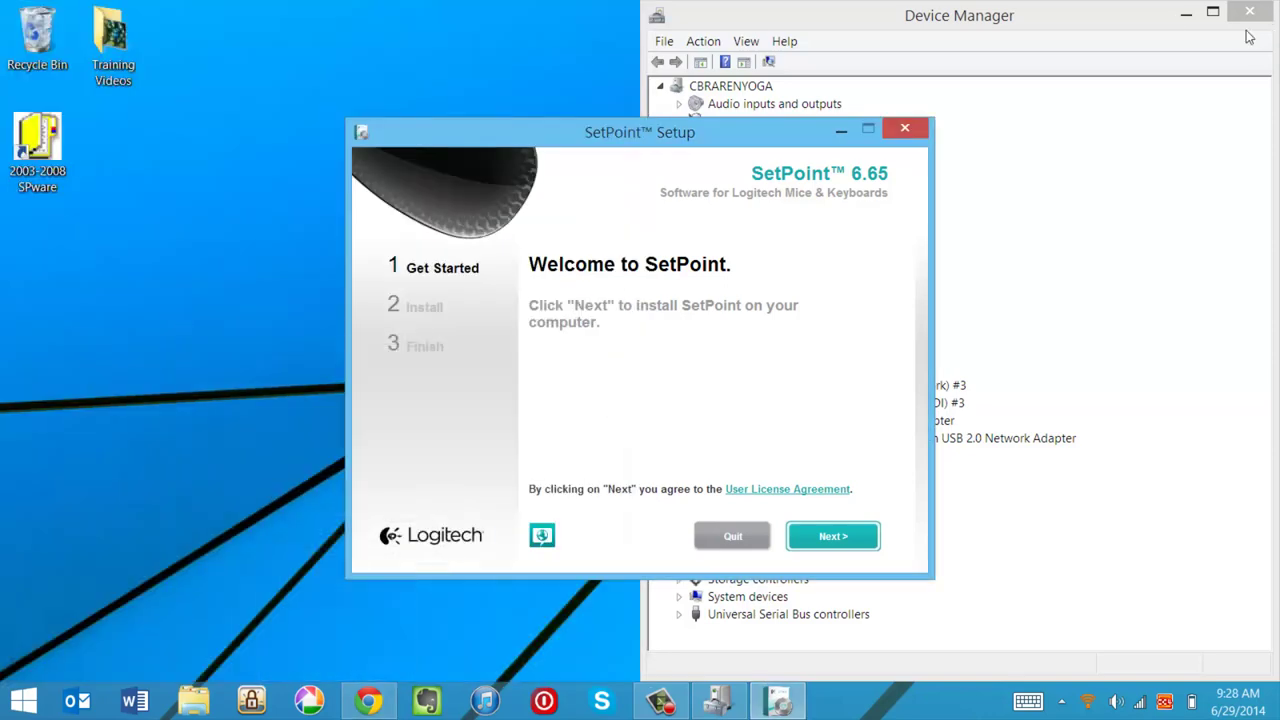
left_click(1186, 13)
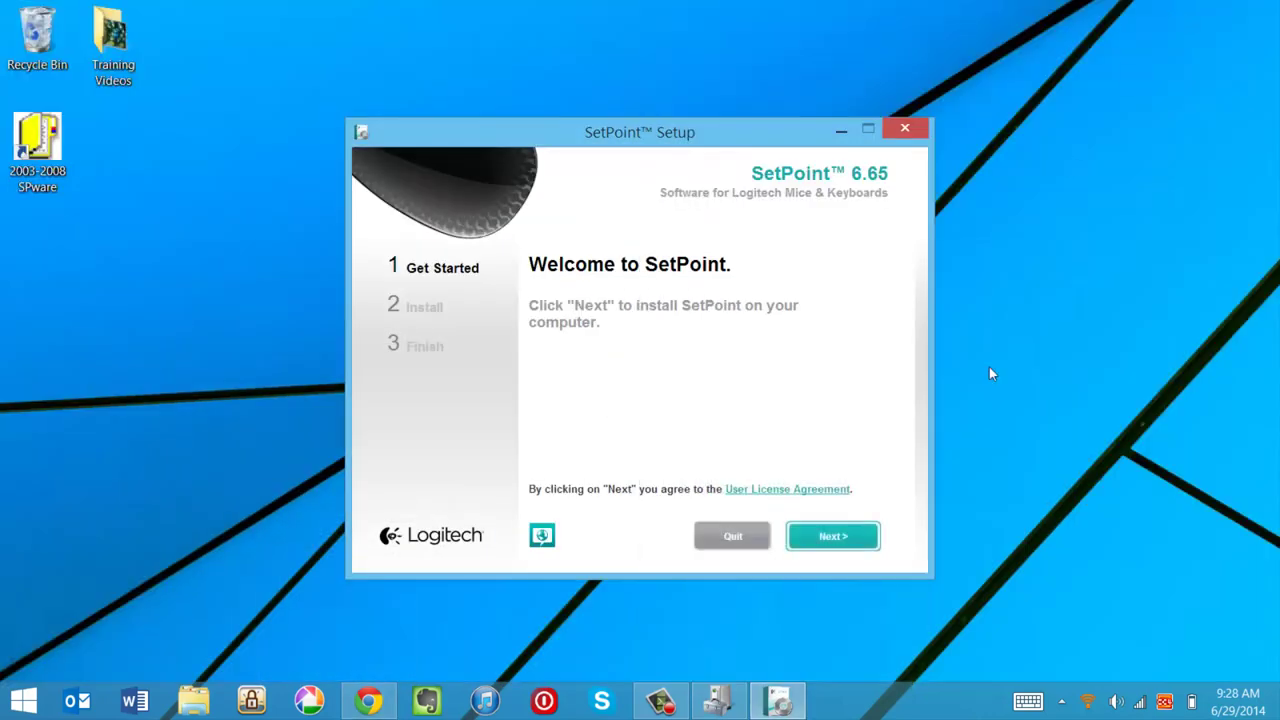
left_click_drag(749, 134, 418, 25)
left_click(517, 432)
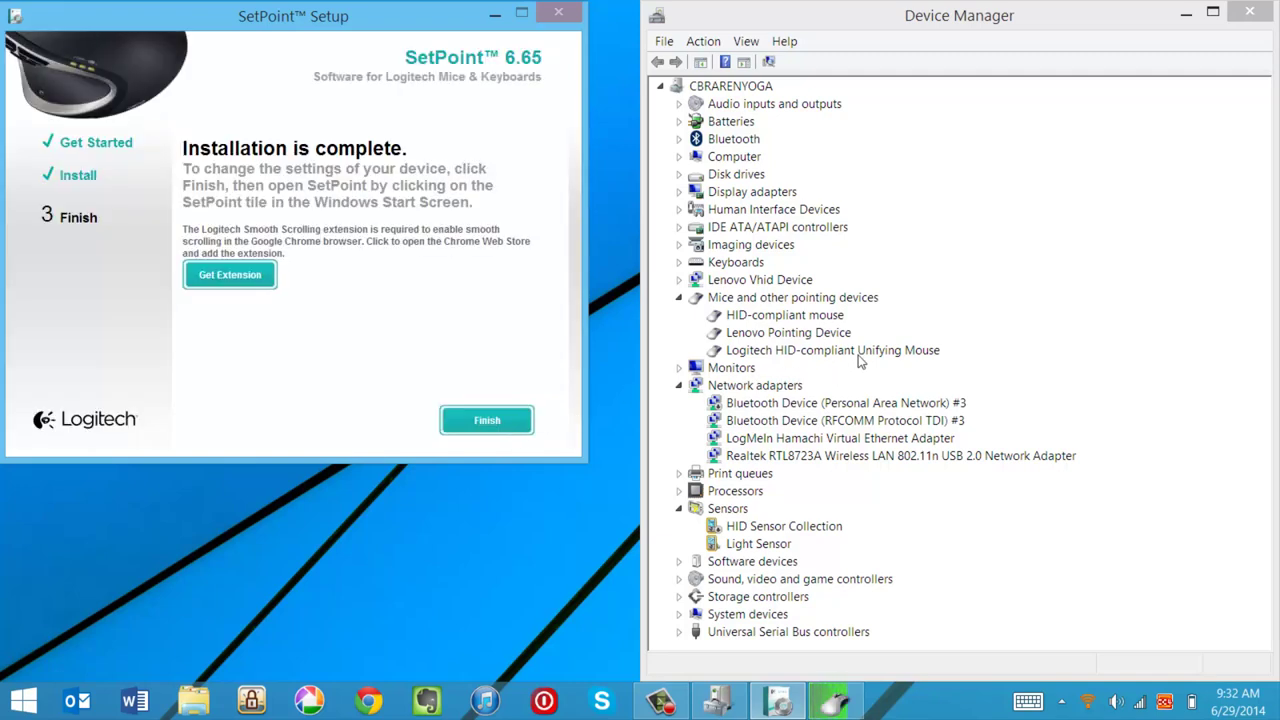
Step: Review the Logitech HID-compliant Unifying Mouse's General, Details and Driver property tabs
right_click(938, 352)
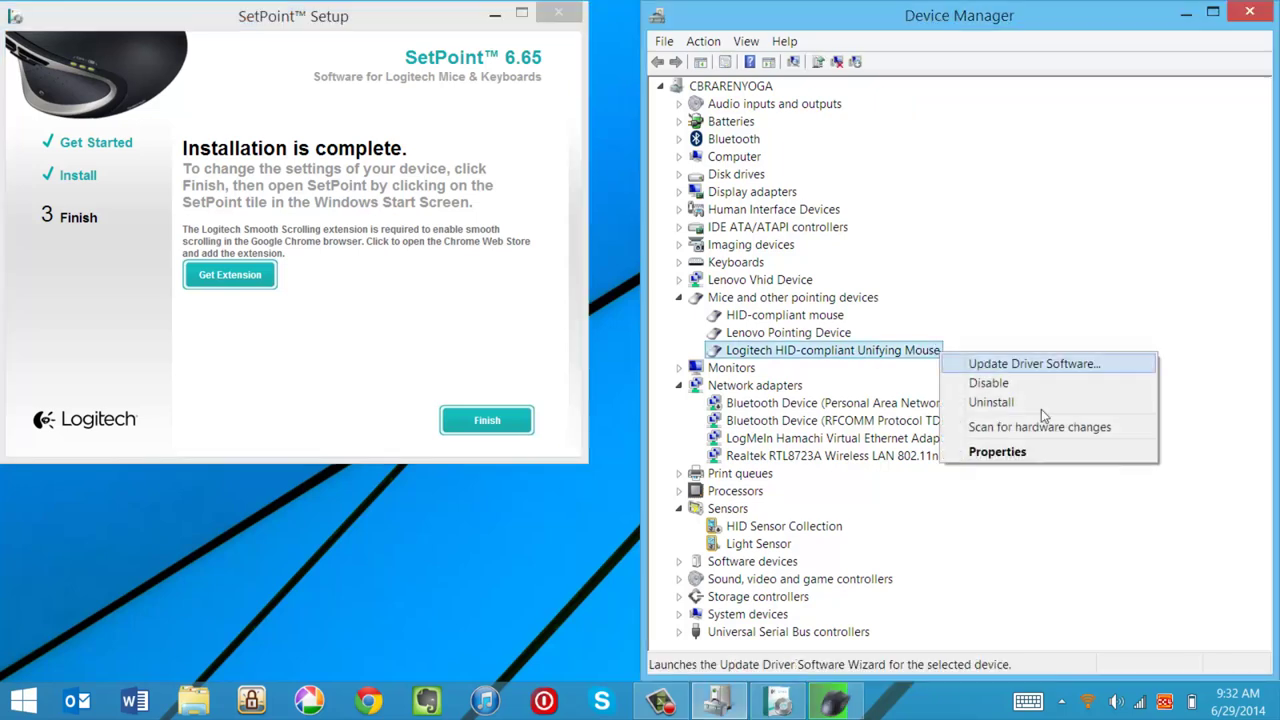
left_click(1087, 451)
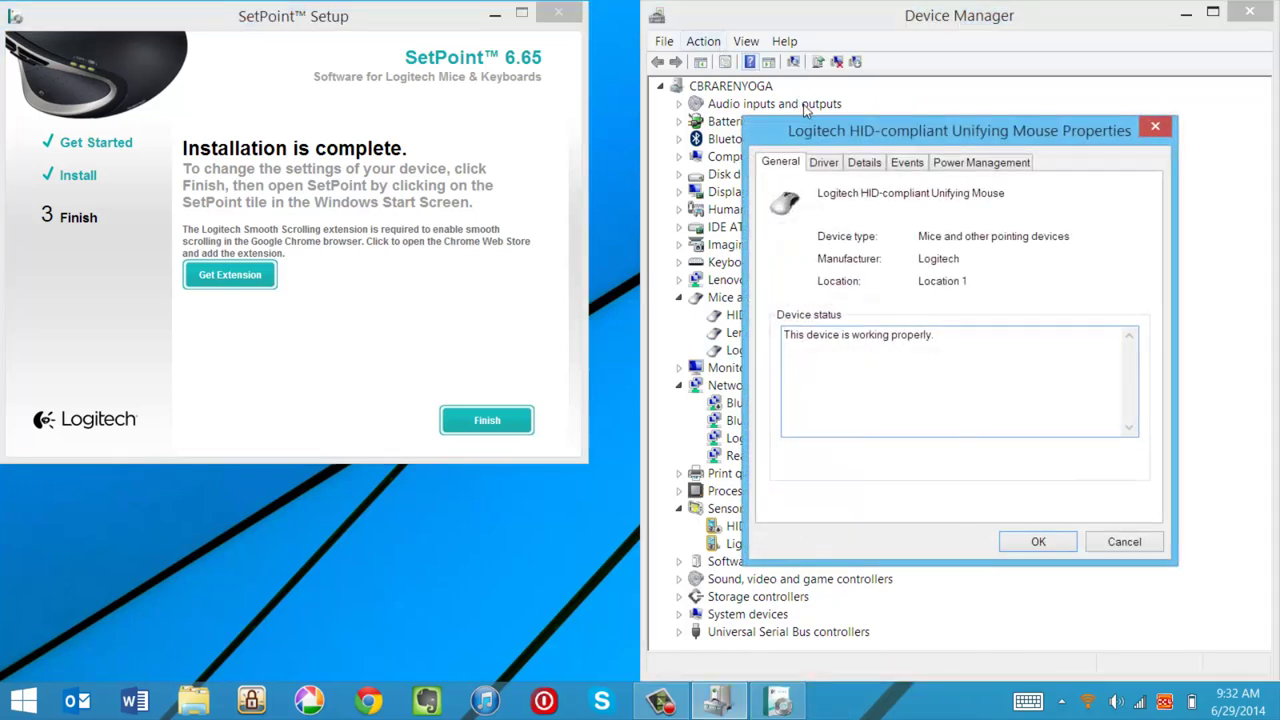
left_click(862, 164)
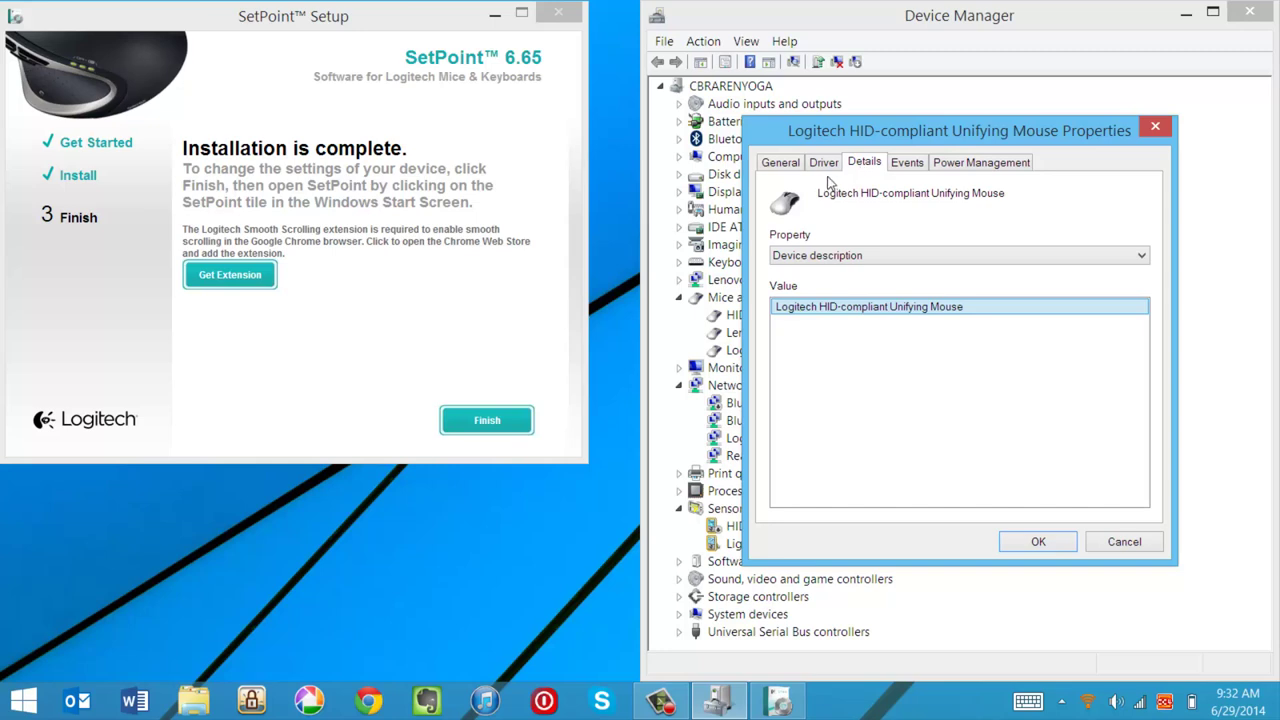
left_click(836, 168)
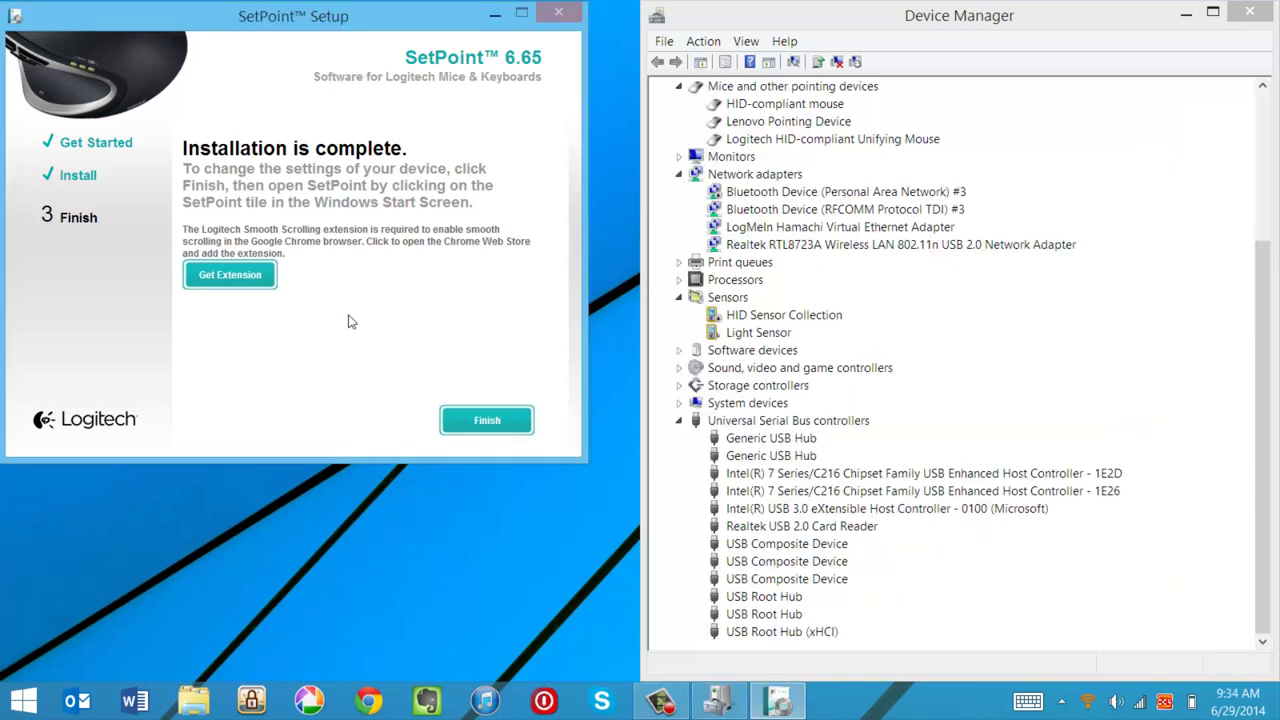
Step: Add the free Logitech Smooth Scrolling extension to Chrome from a maximized store window
left_click(253, 286)
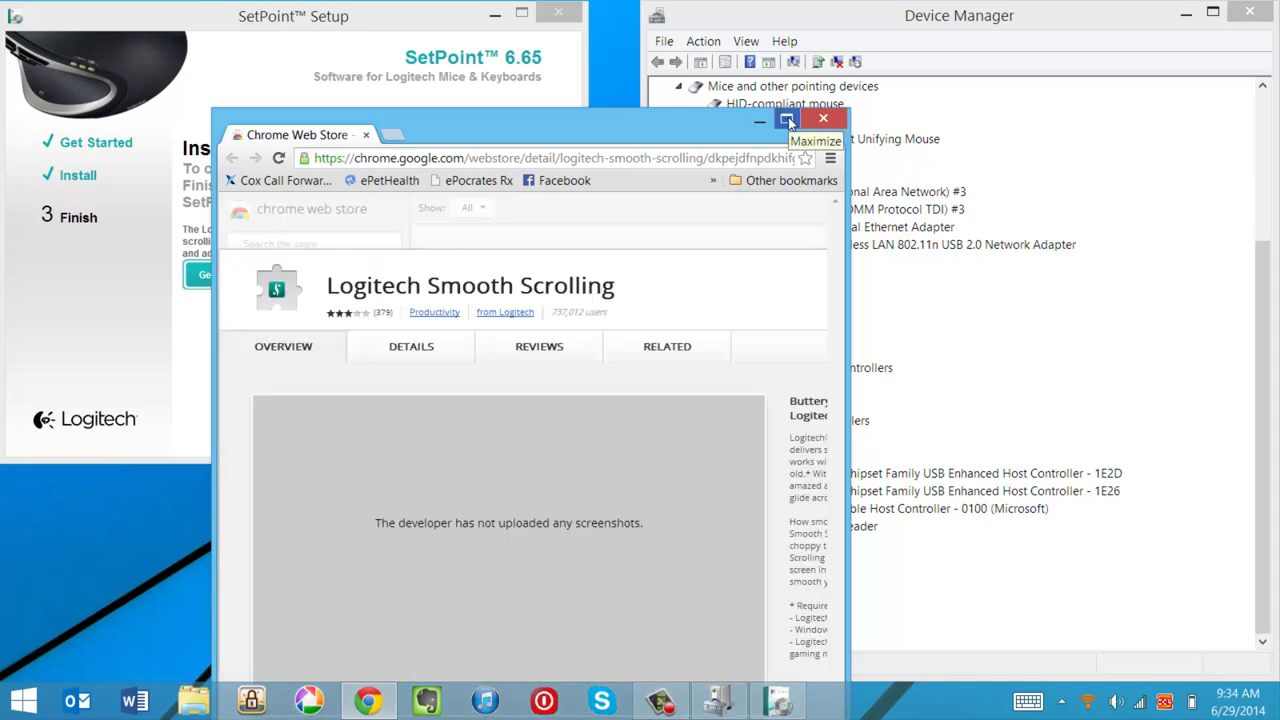
left_click(788, 119)
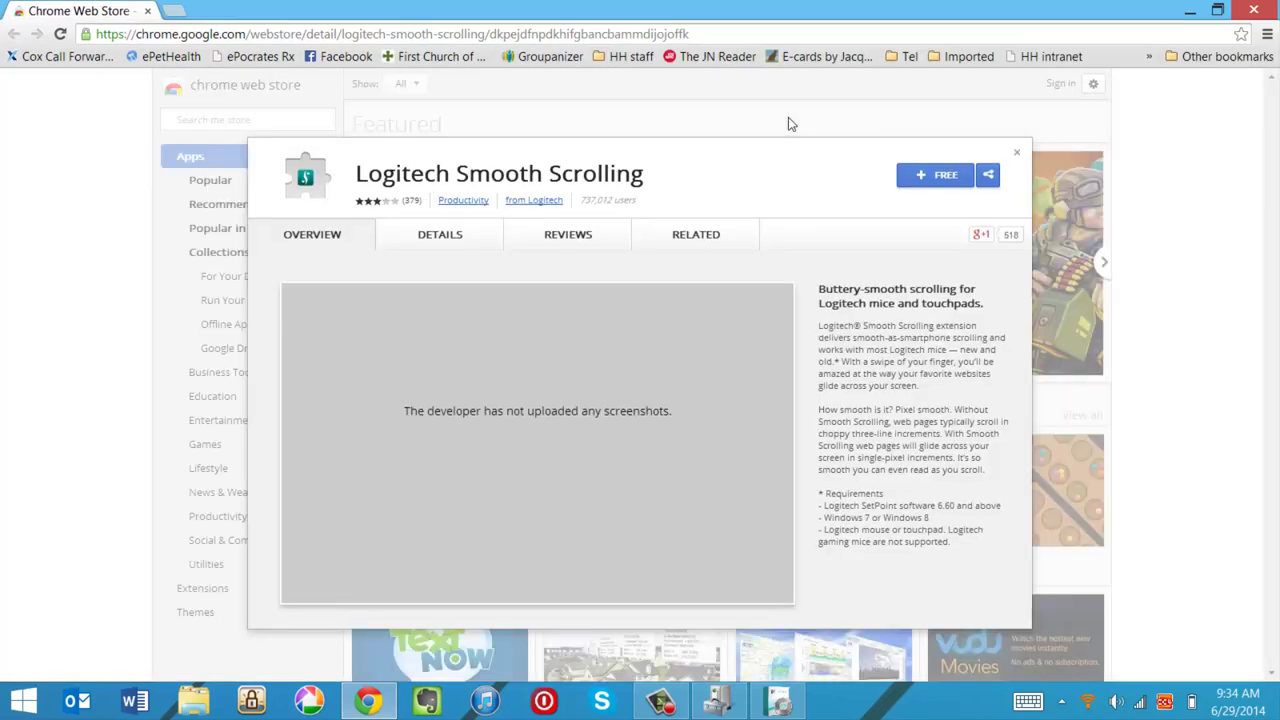
left_click(945, 177)
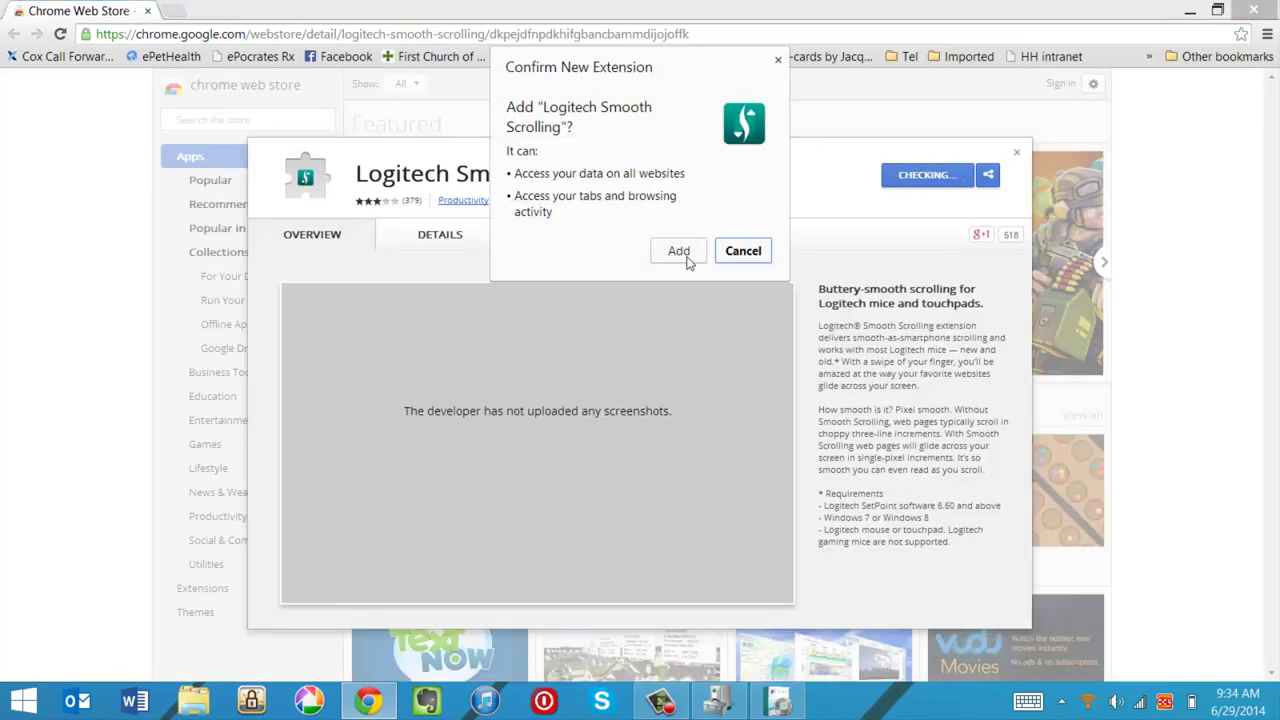
left_click(690, 260)
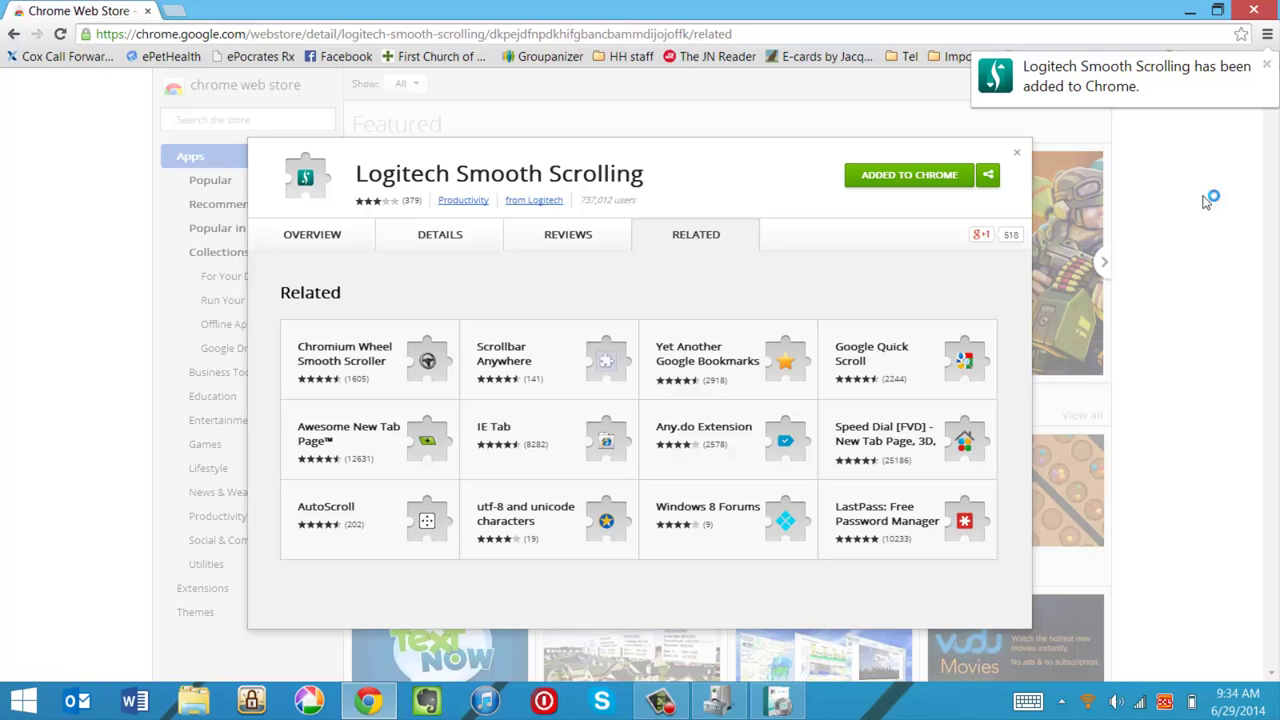
Step: Dismiss the extension-added notification and details overlay to return to the Apps page
left_click(1266, 64)
left_click(1200, 322)
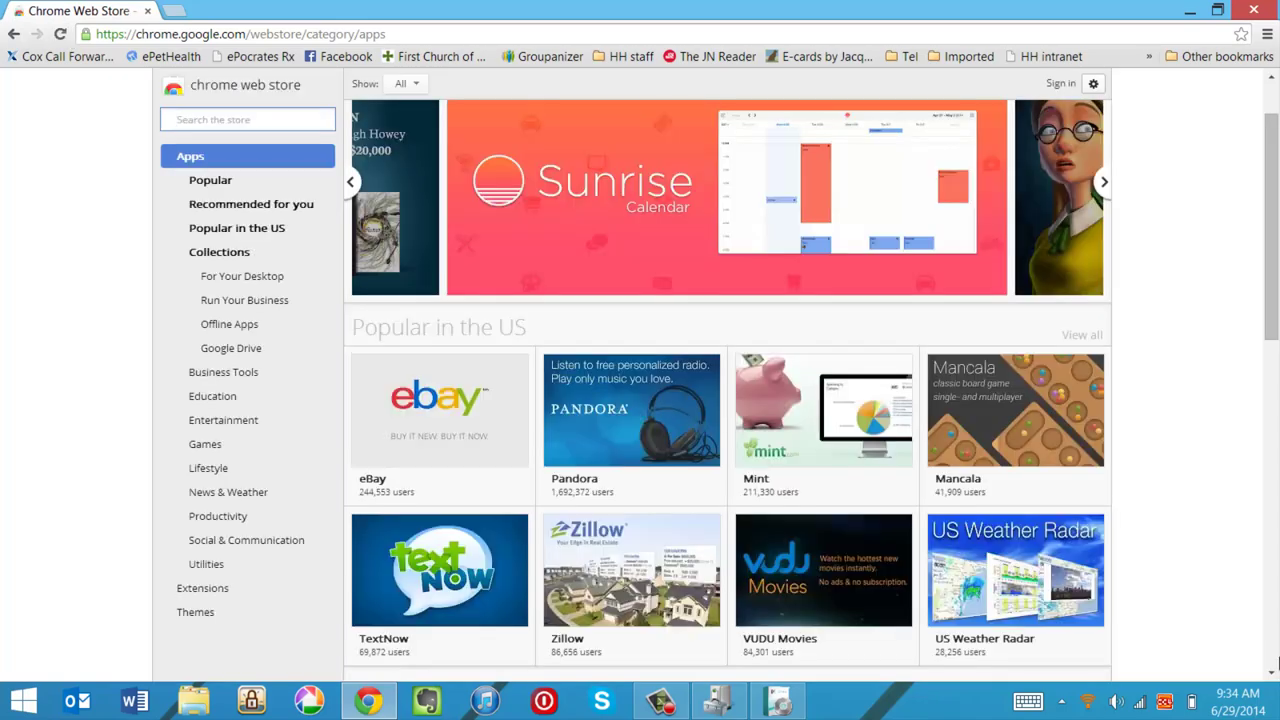
scroll(1188, 479, "down", 2)
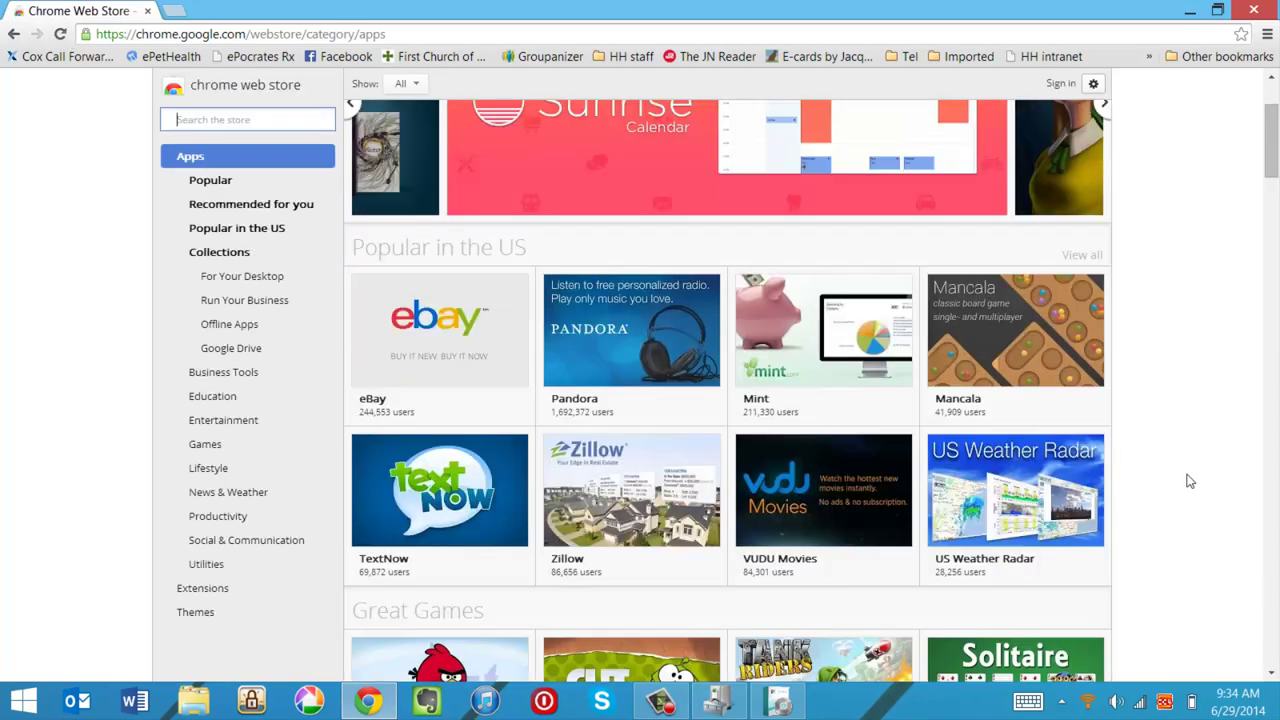
scroll(1188, 481, "up", 2)
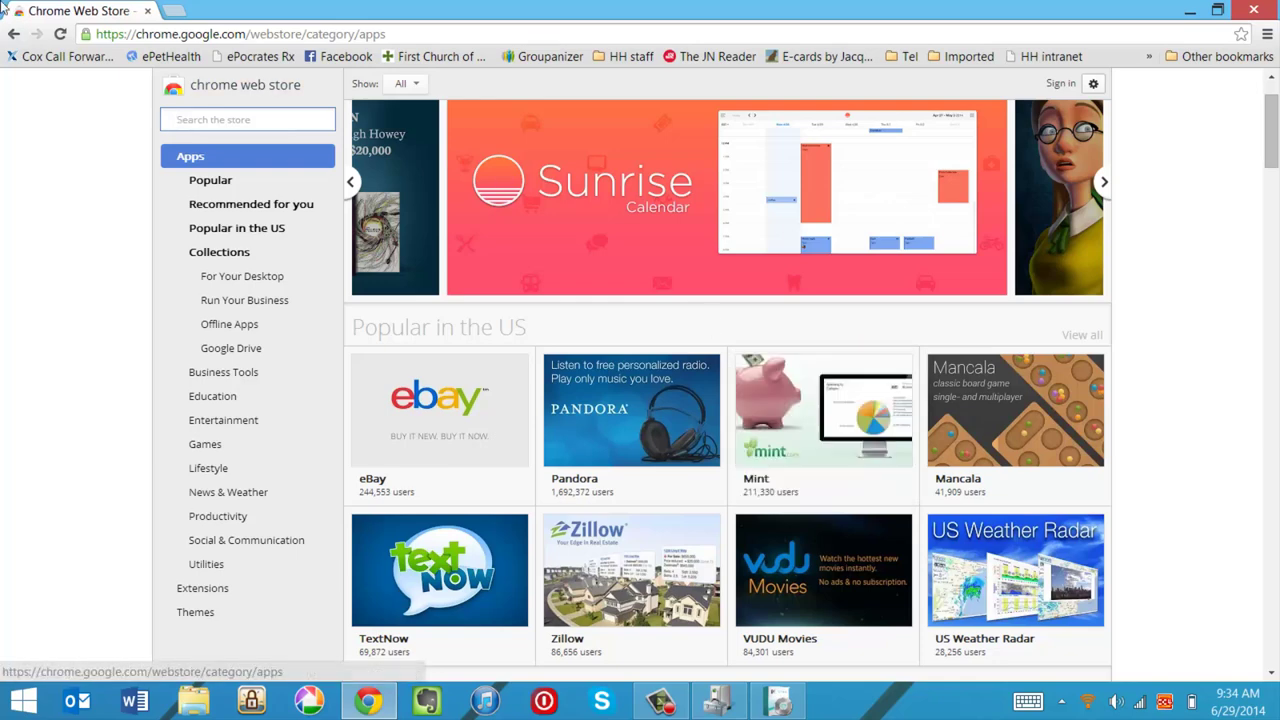
Step: Finish the SetPoint installation and close Device Manager
left_click(257, 33)
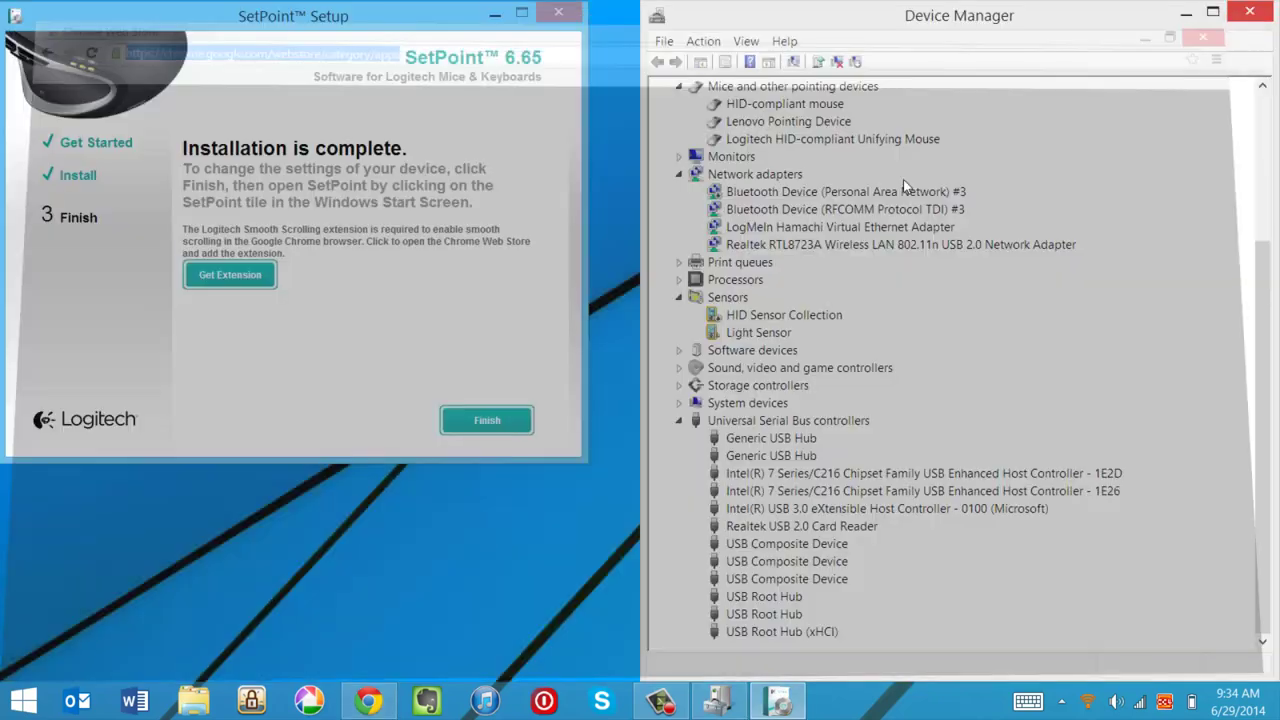
left_click(507, 420)
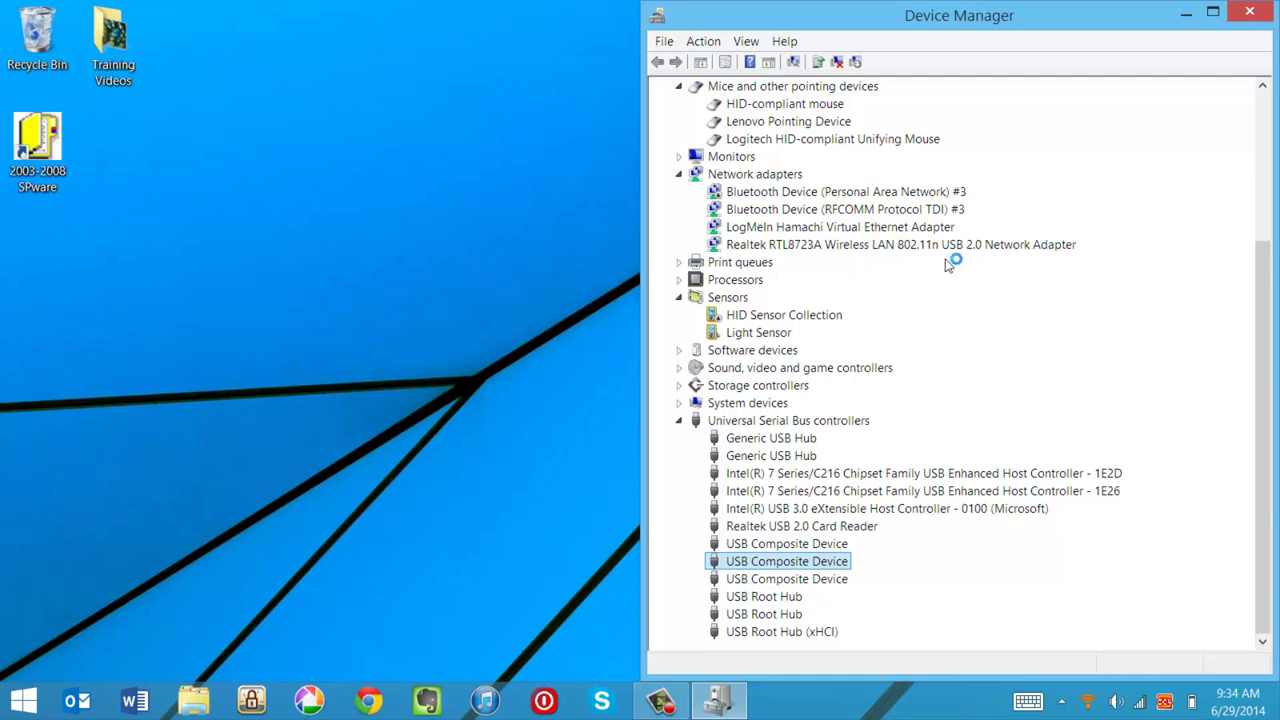
left_click(1249, 18)
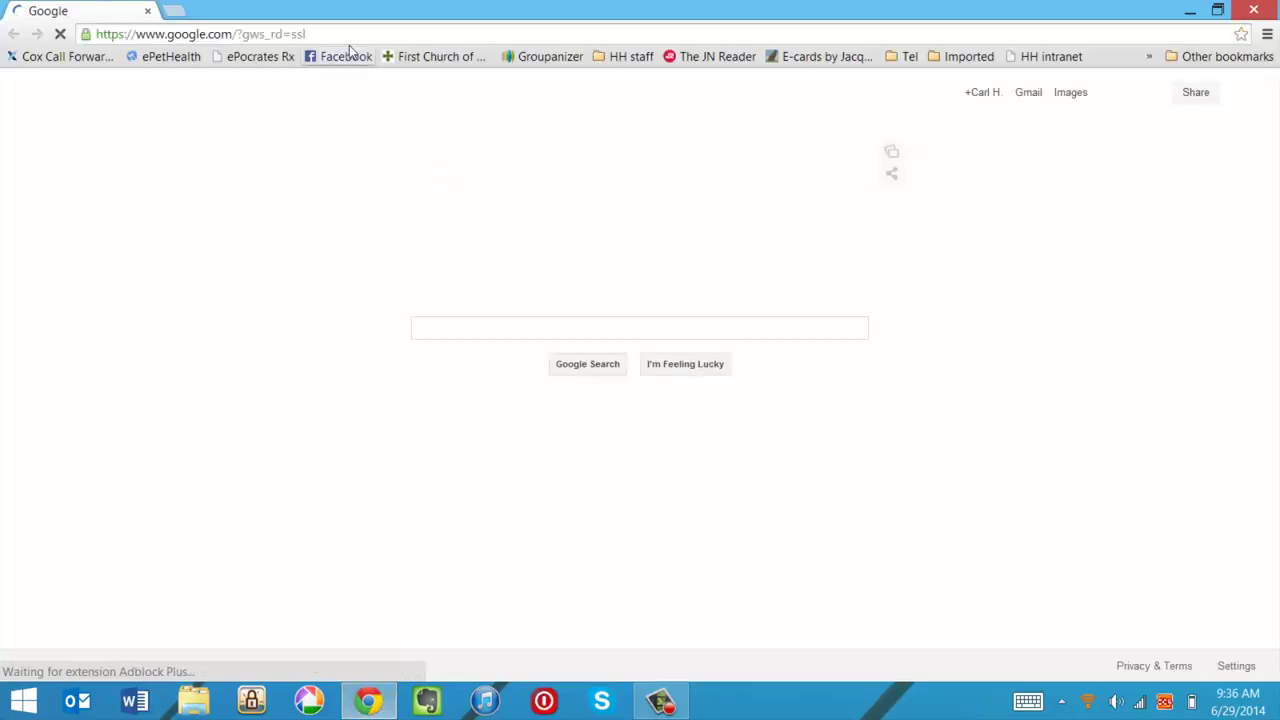
Step: Load cnn.com, scroll up and down the page to test scrolling, then close Chrome
left_click(343, 34)
type("cnn.")
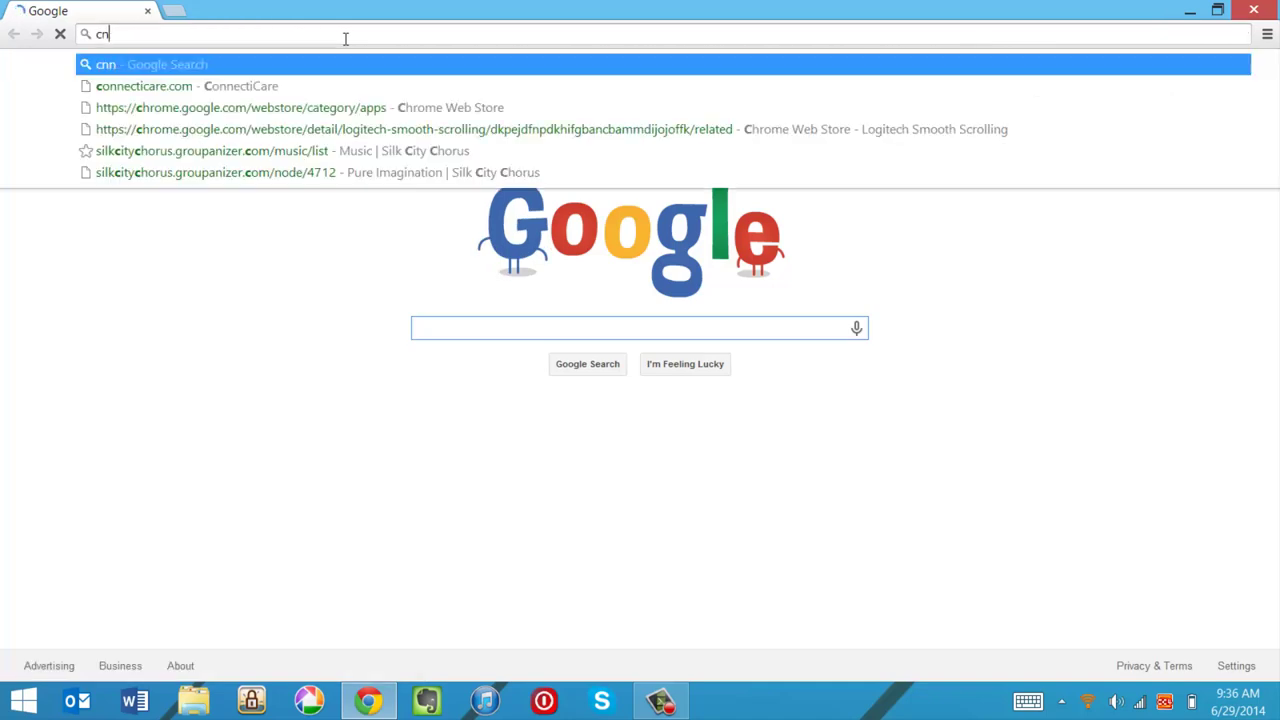
type("com")
key("Return")
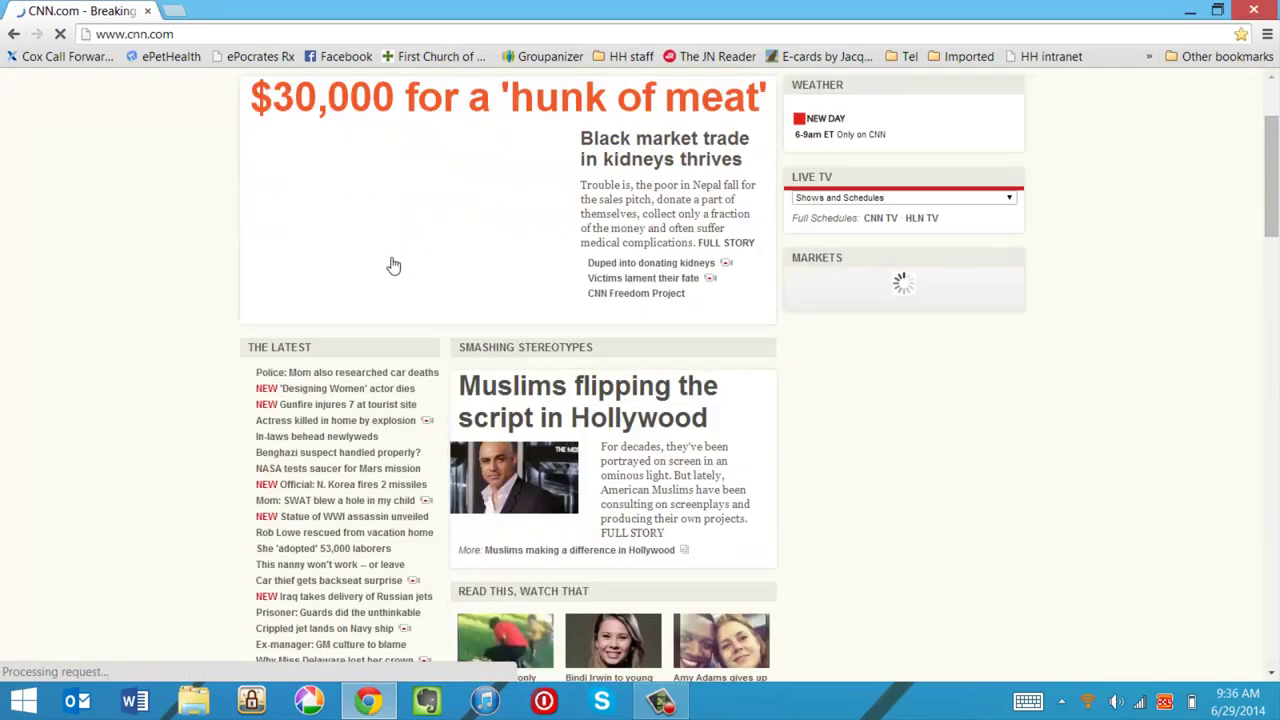
scroll(393, 265, "down", 3)
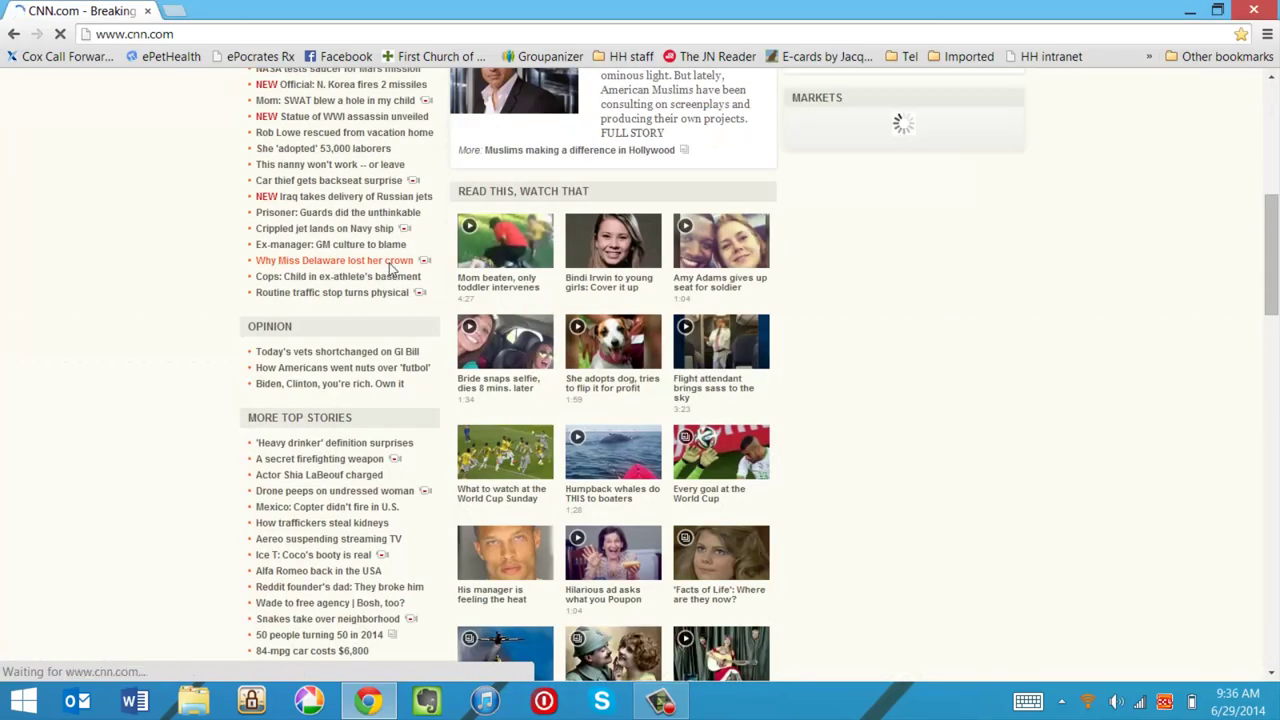
scroll(393, 265, "down", 4)
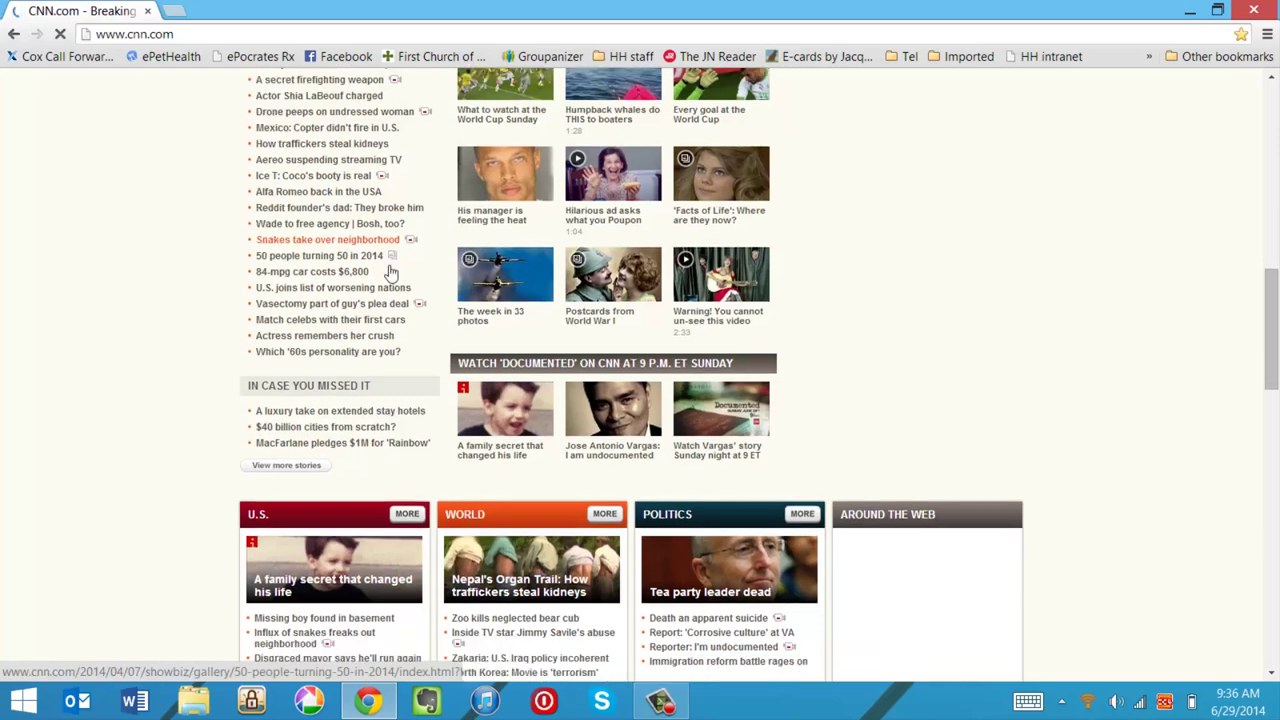
scroll(391, 272, "up", 10)
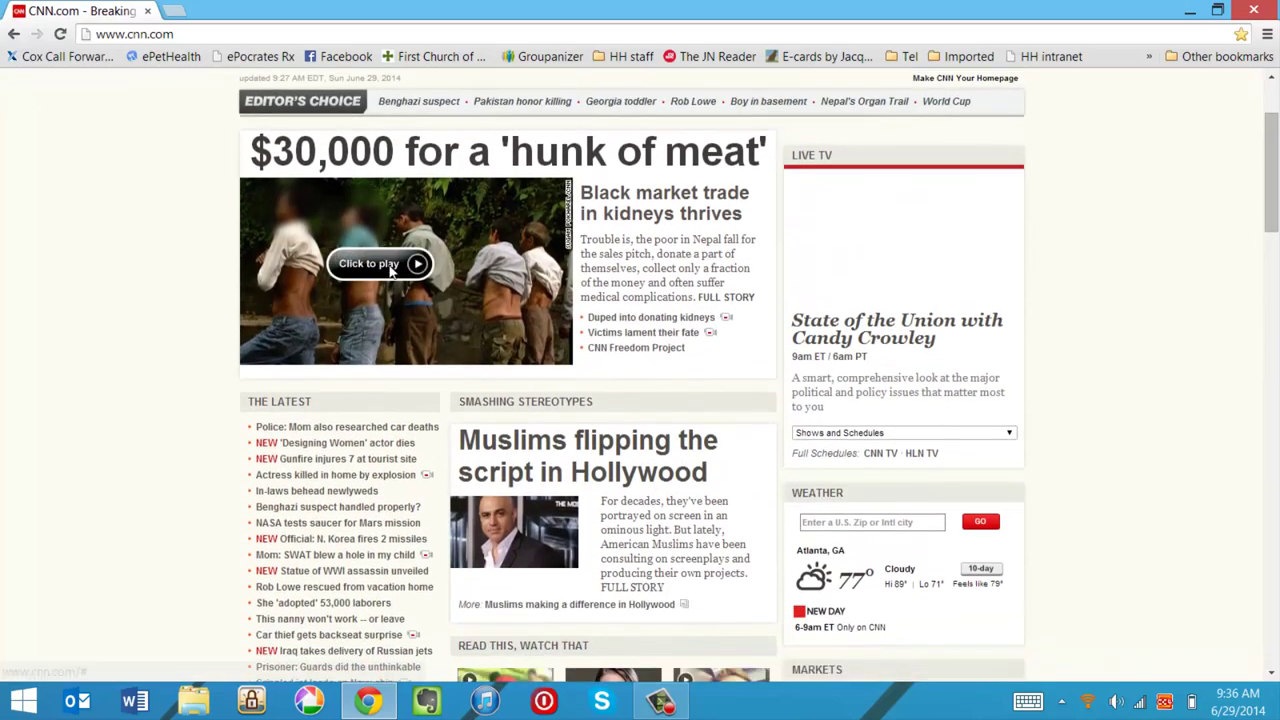
scroll(391, 268, "down", 1)
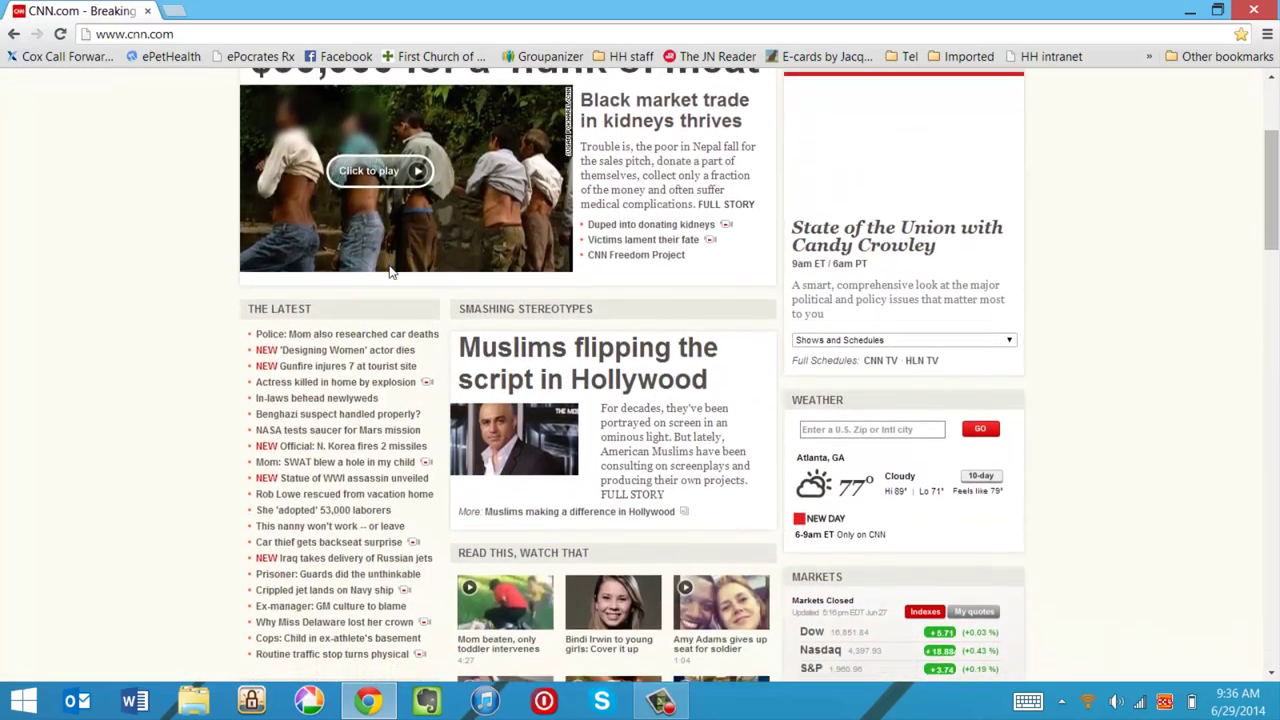
scroll(391, 272, "down", 2)
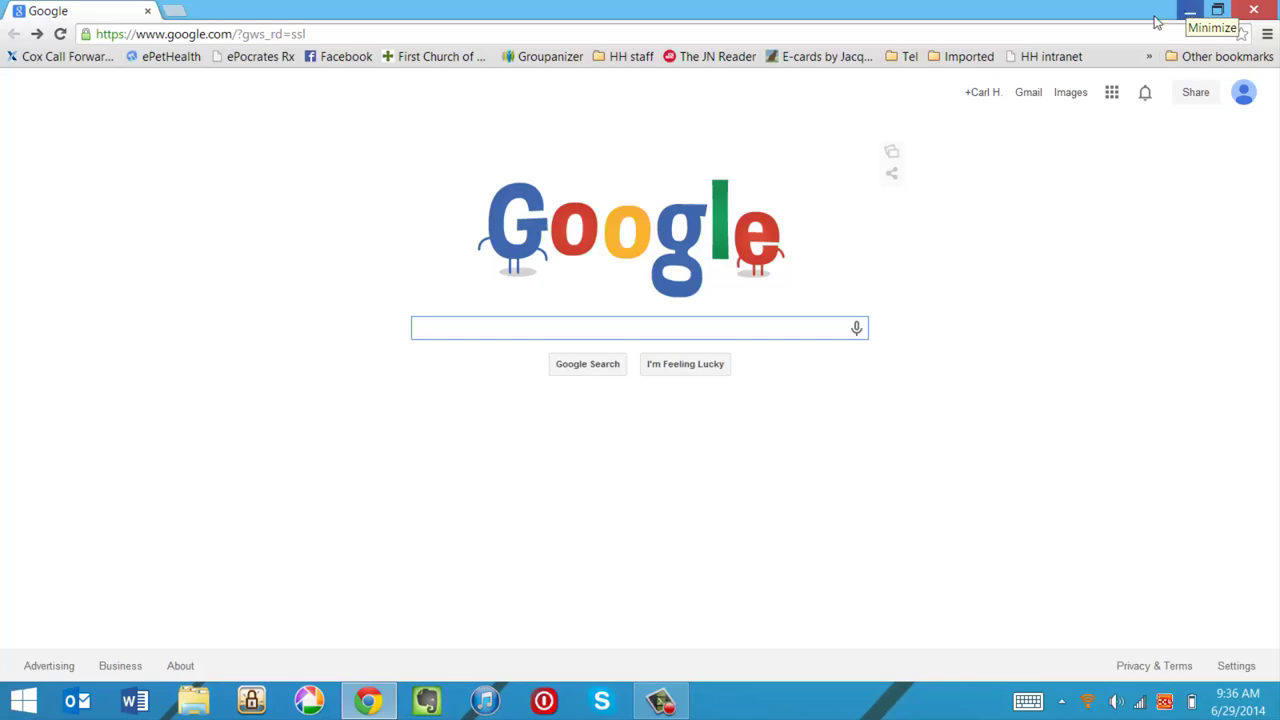
left_click(1253, 10)
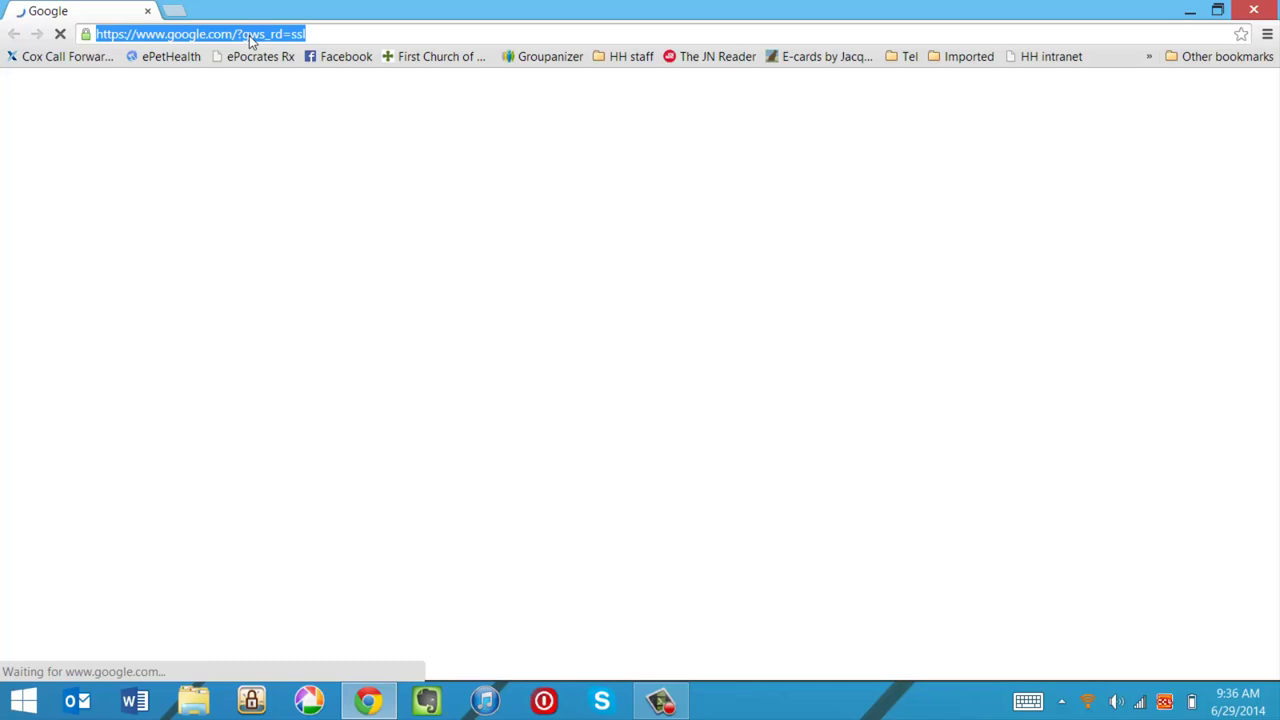
Step: Go to tinkertry.com and open the Logitech M705 and M560 mice article
type("tinkertry")
key("Return")
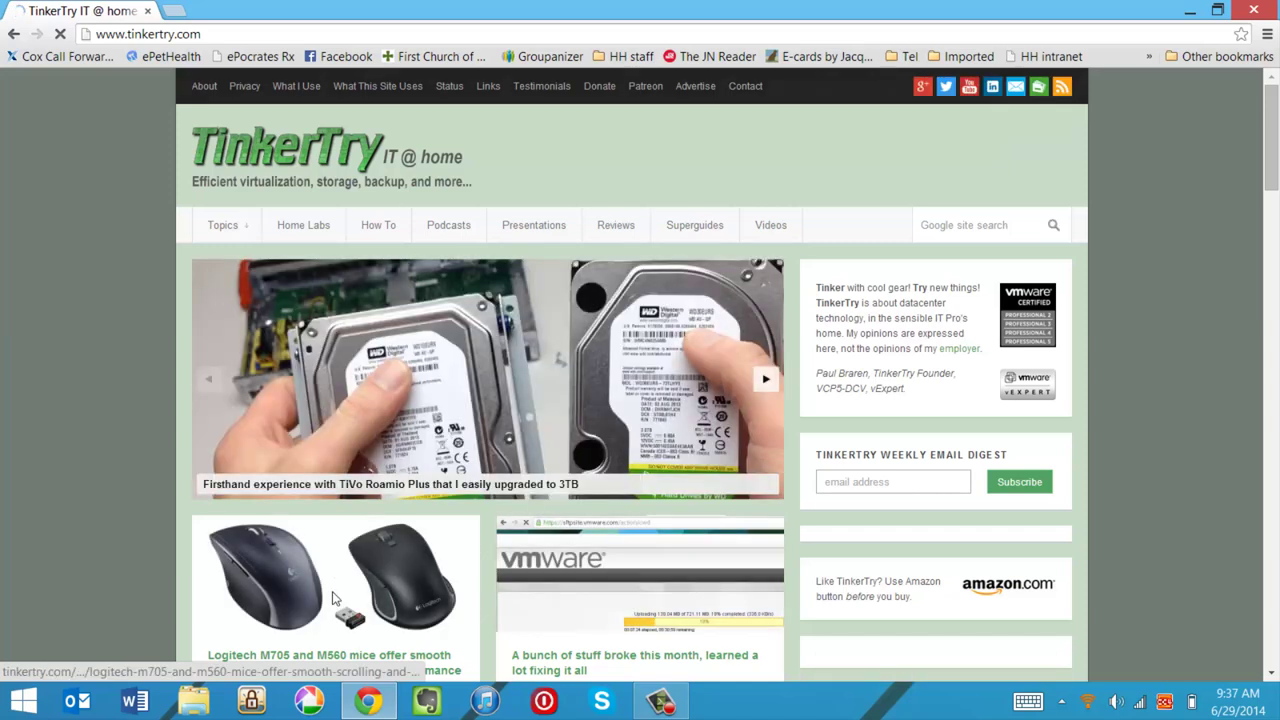
left_click(335, 598)
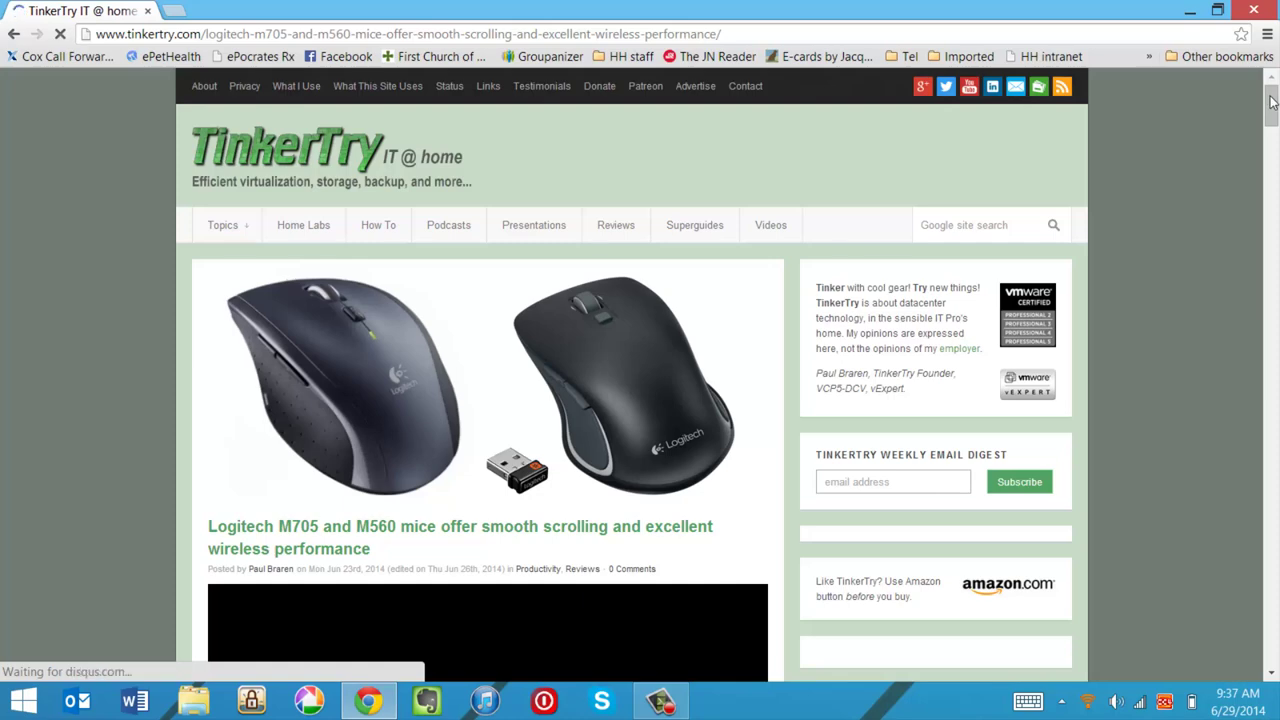
Step: Search the article for 'installation', scroll to Customization, and snap Chrome to the left half
key("ctrl+f")
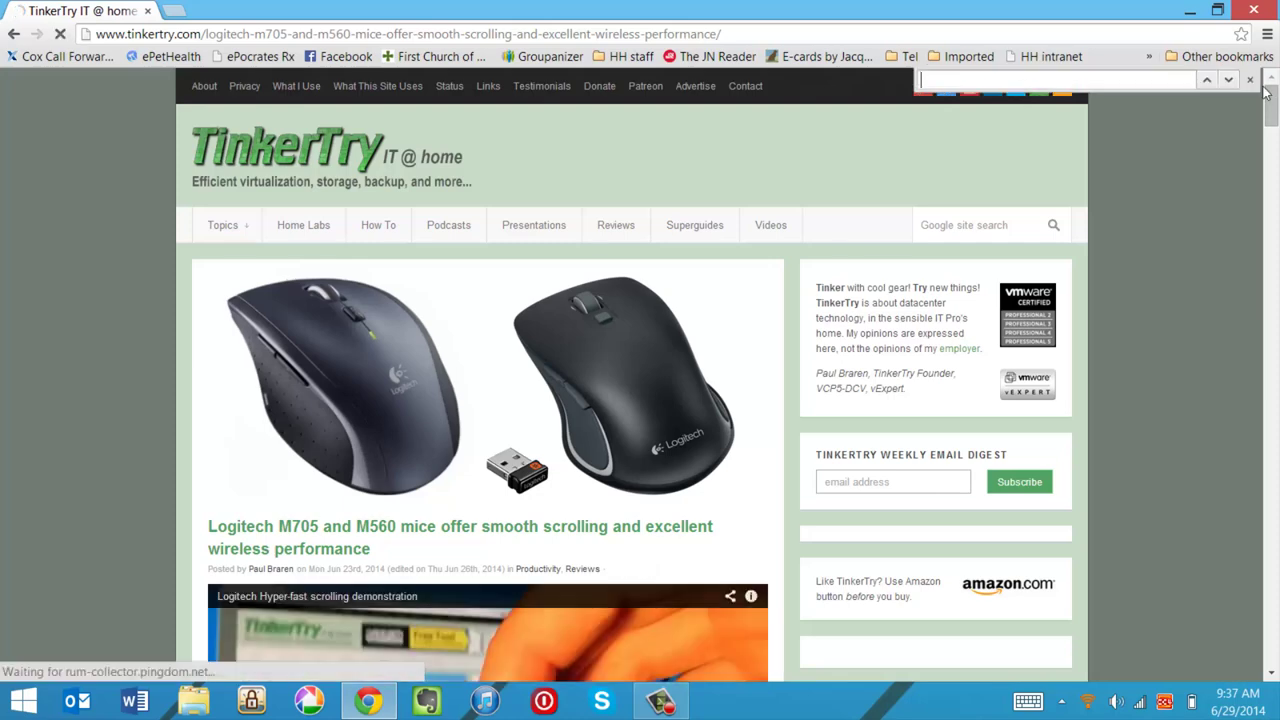
type("installation")
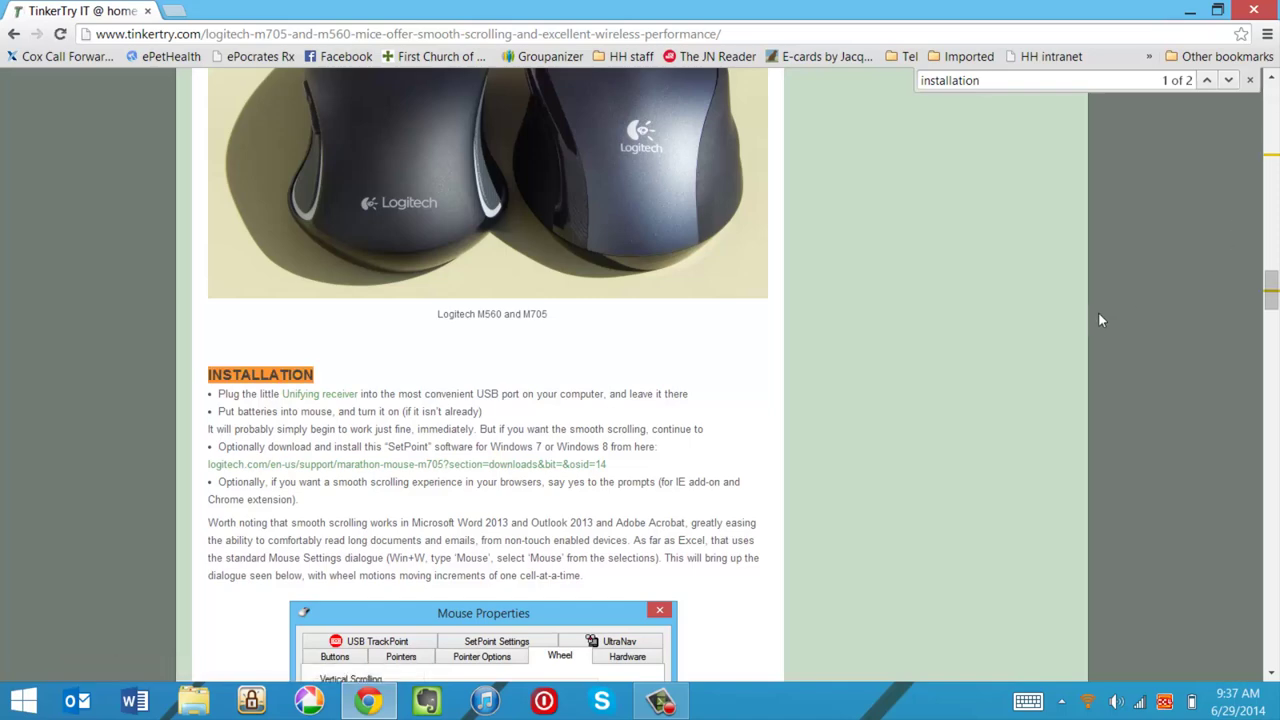
scroll(1099, 318, "down", 1)
scroll(1101, 330, "down", 6)
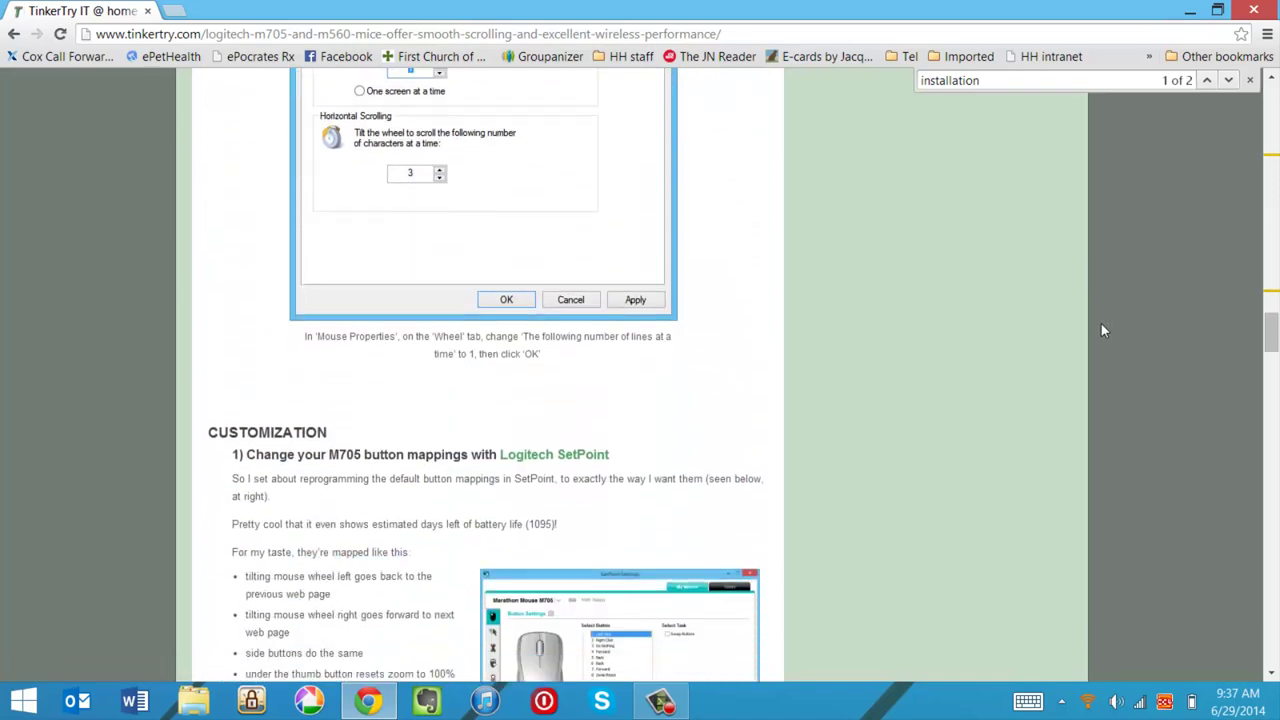
scroll(1101, 322, "down", 3)
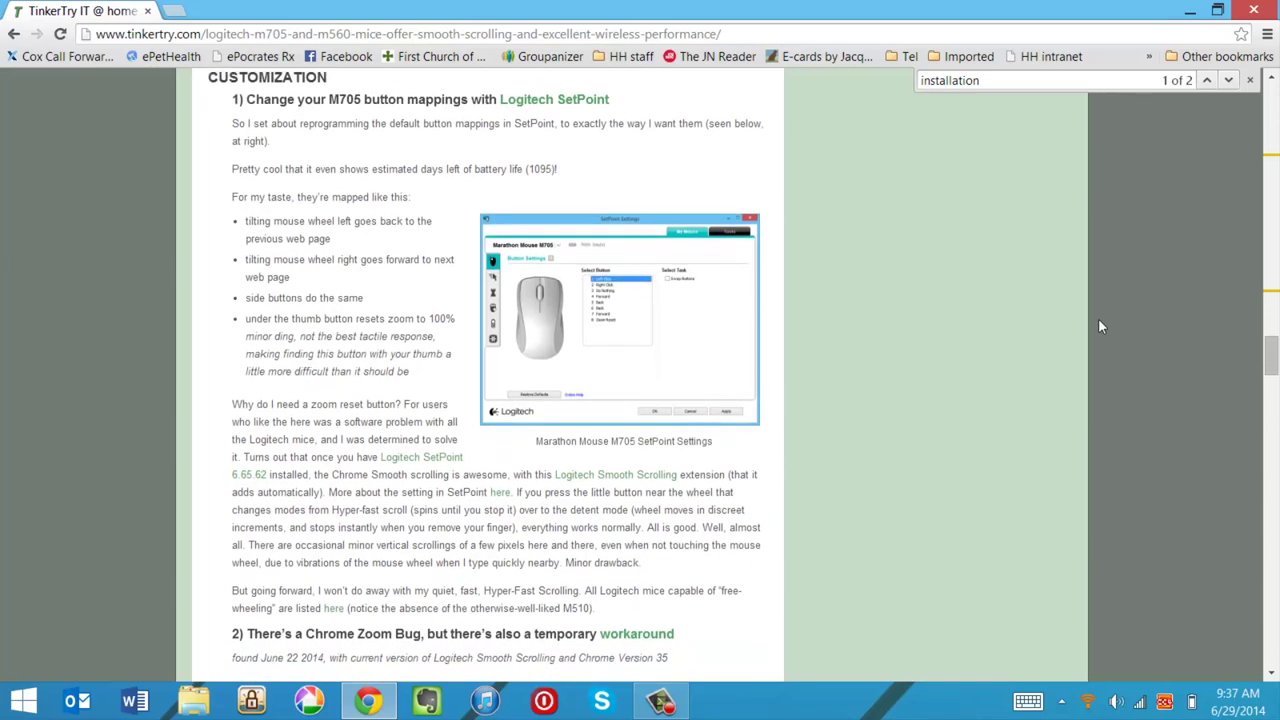
scroll(1099, 321, "up", 1)
key("super+Left")
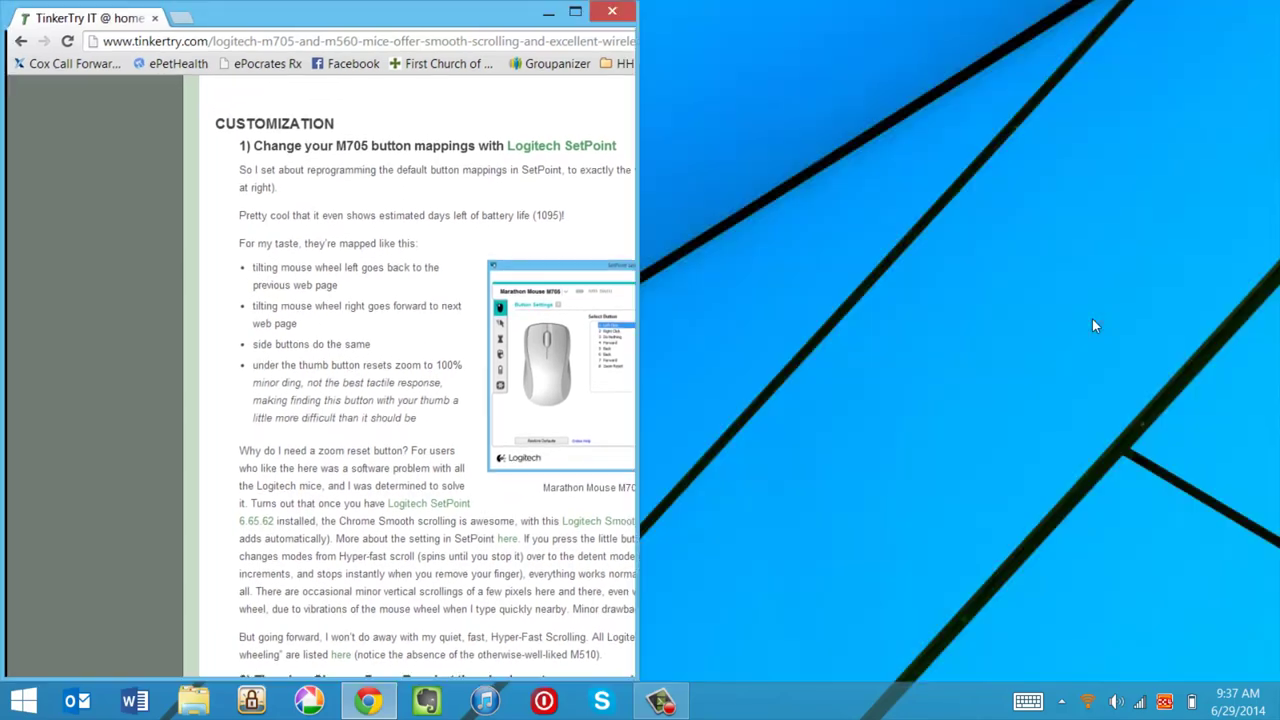
Step: Enlarge the article's SetPoint screenshot, then launch SetPoint Settings and place it beside the browser
left_click(496, 366)
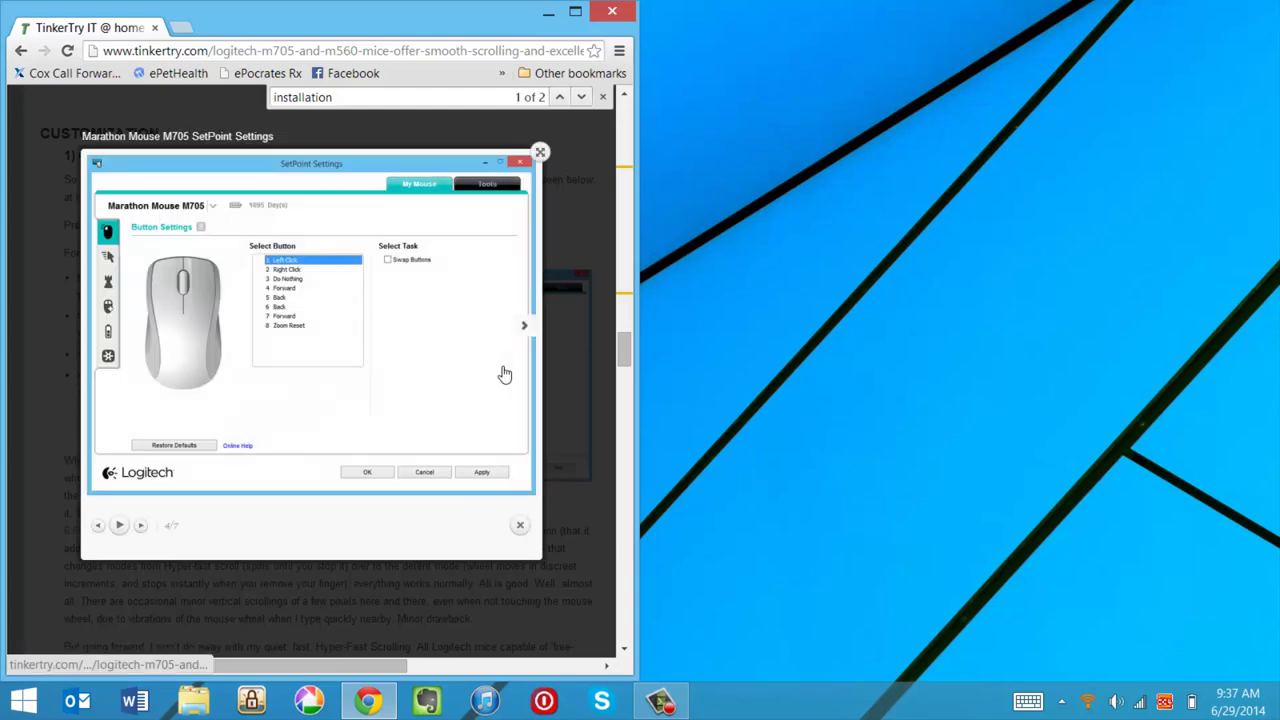
key("super")
type("s")
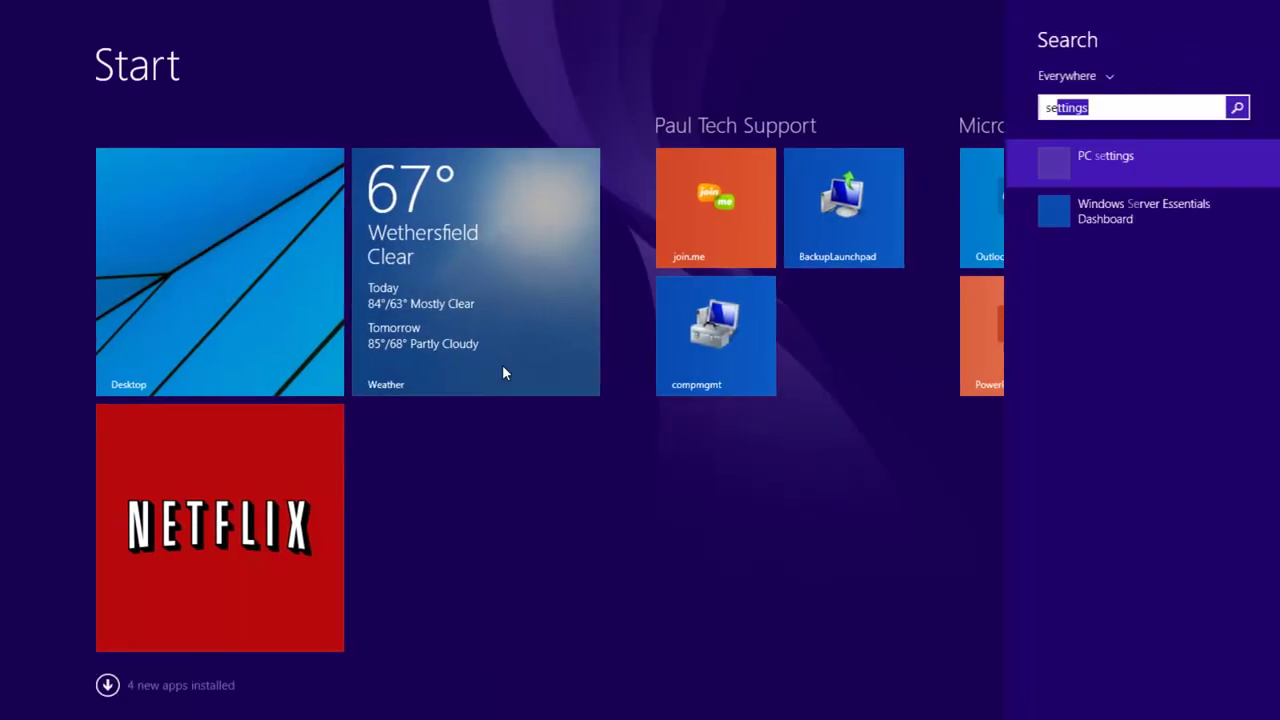
type("etpoint")
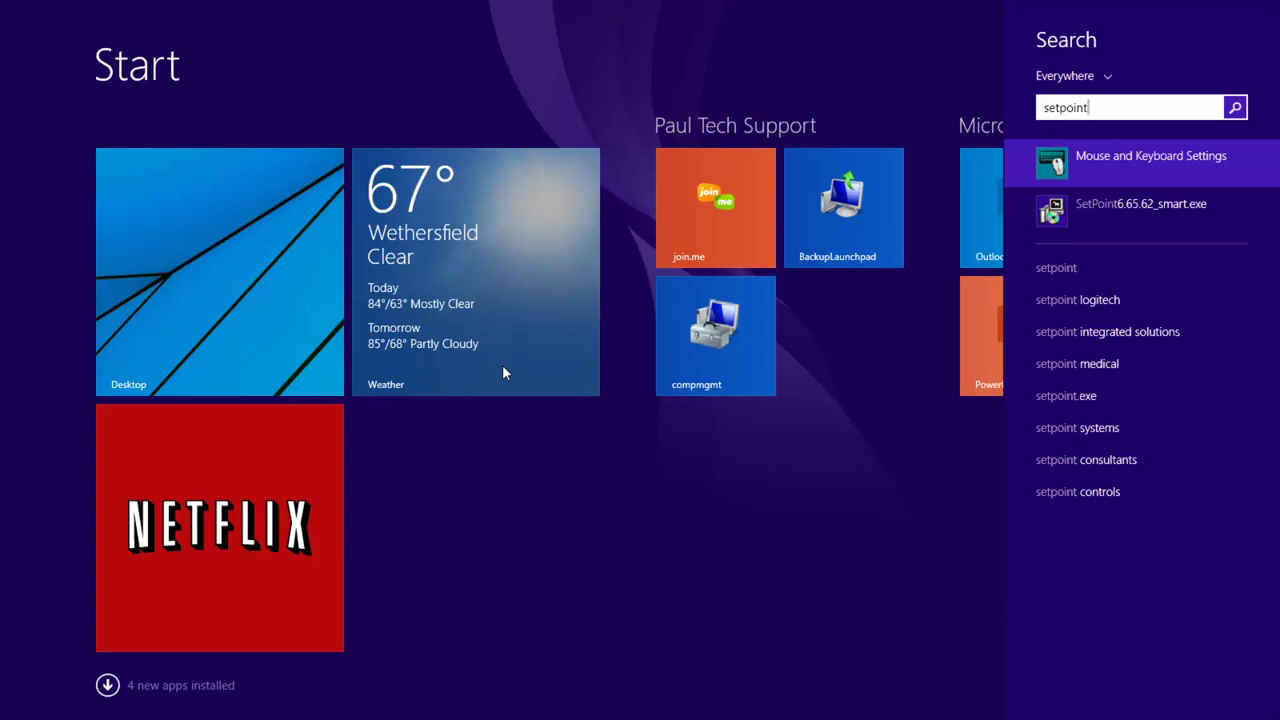
key("Return")
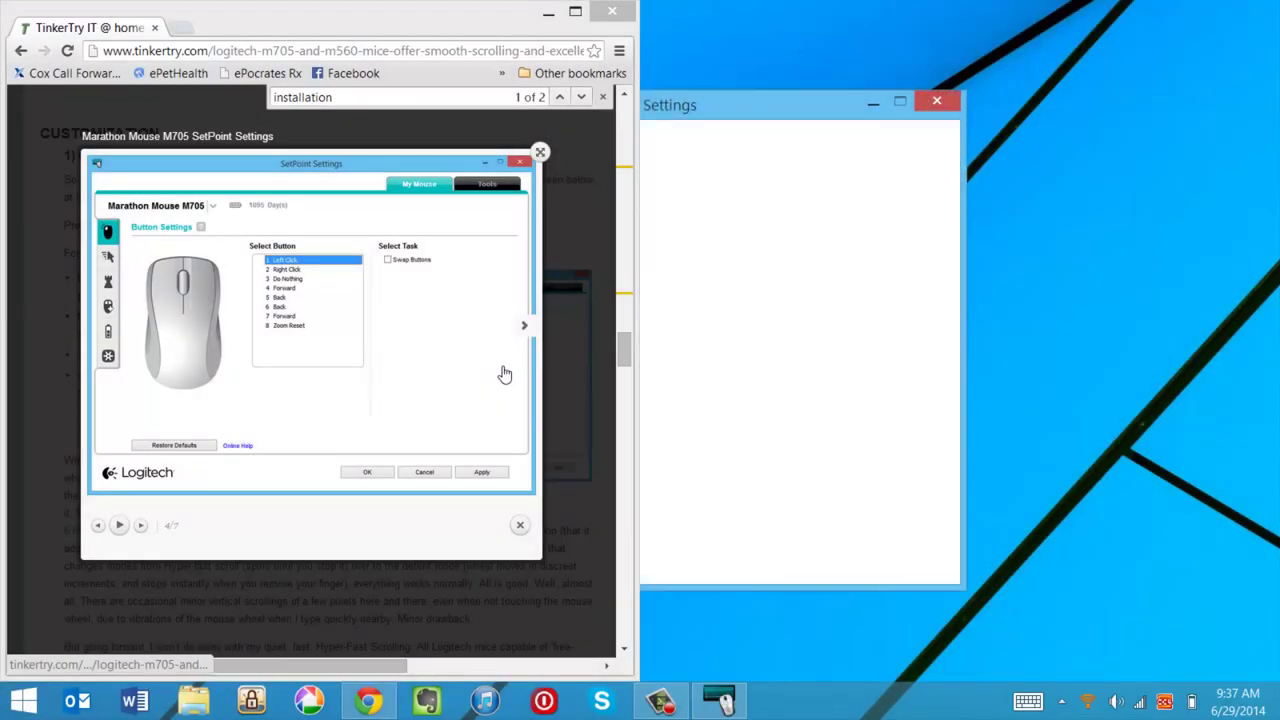
left_click_drag(795, 113, 1099, 131)
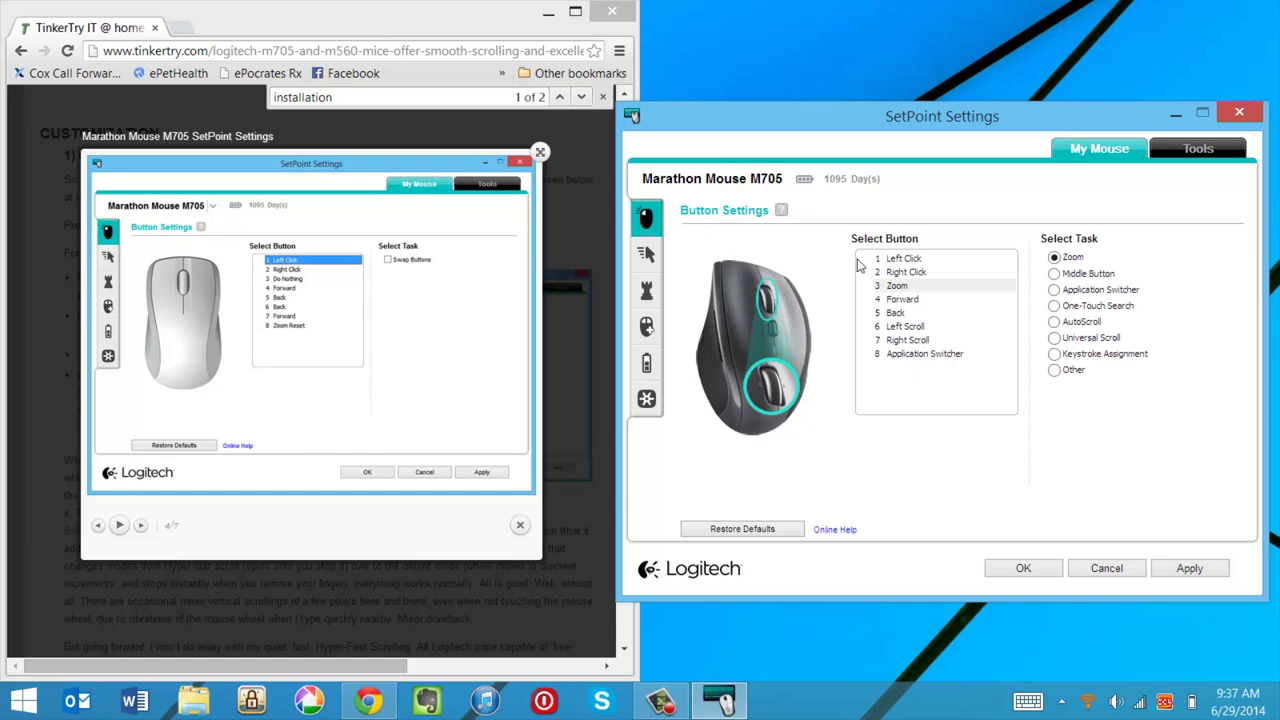
Step: Reassign button 3 from Zoom to Do Nothing under Other tasks
left_click(908, 287)
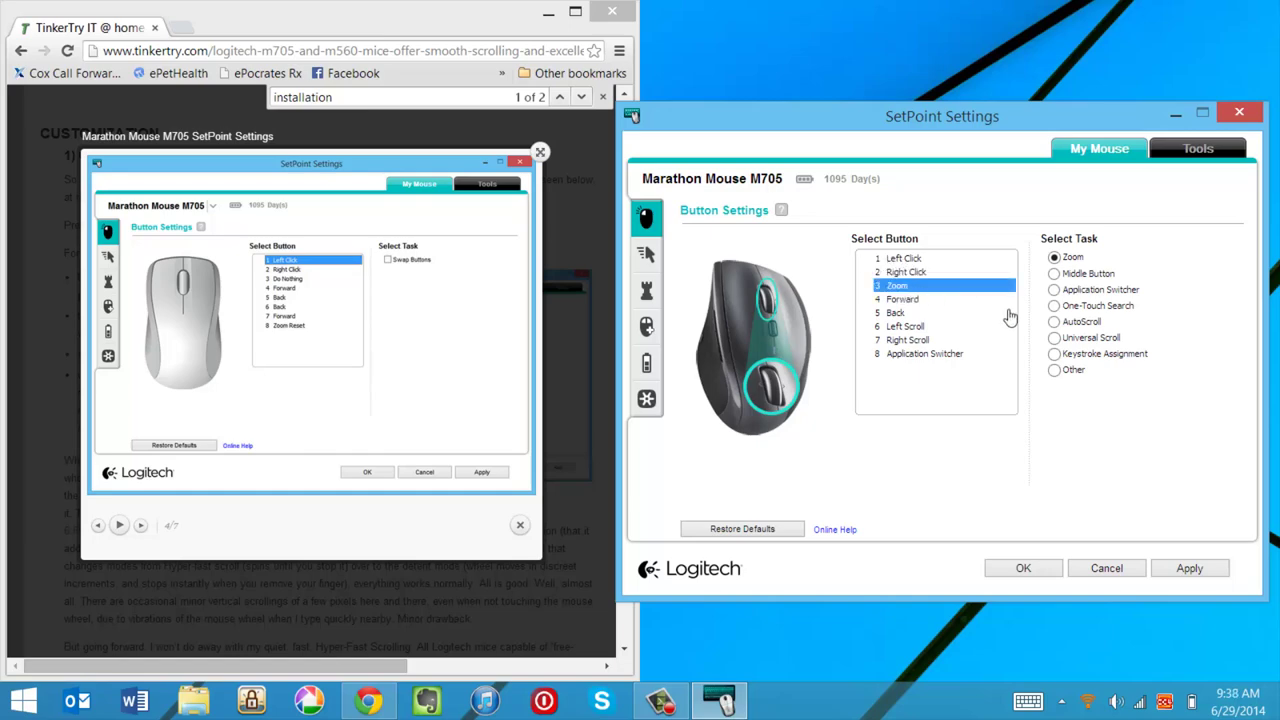
left_click(1055, 371)
left_click(996, 362)
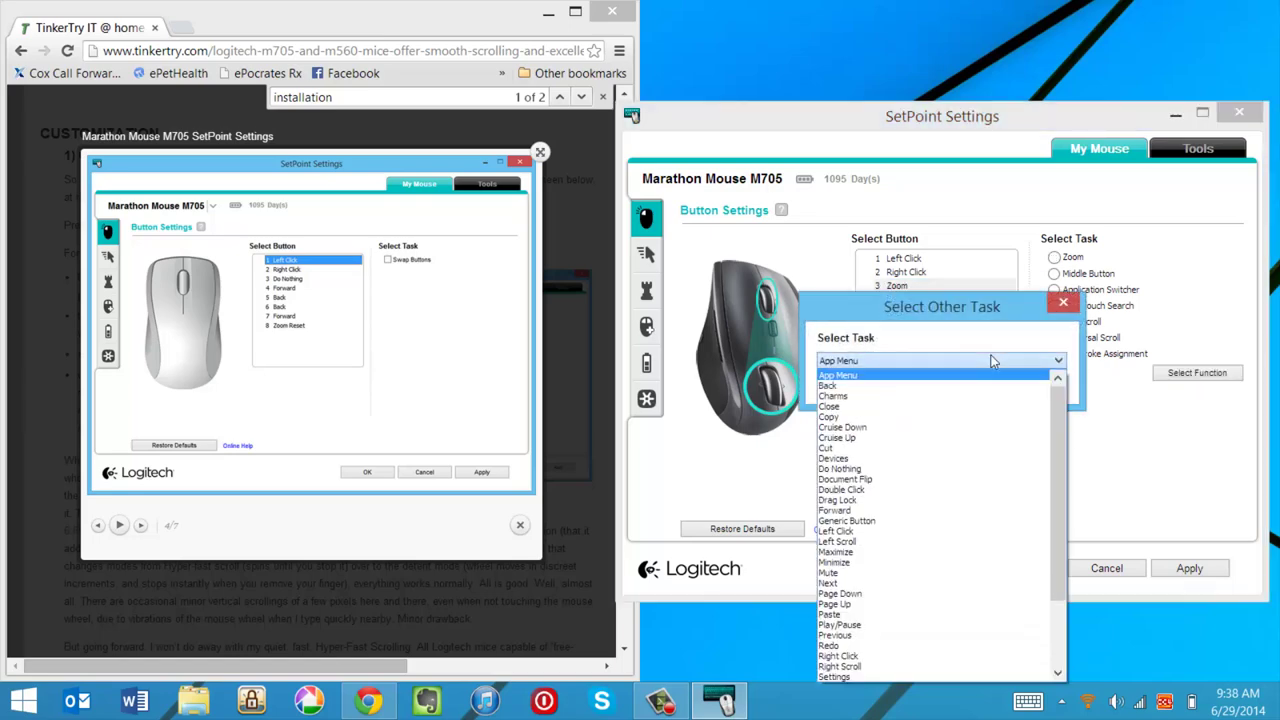
left_click(958, 469)
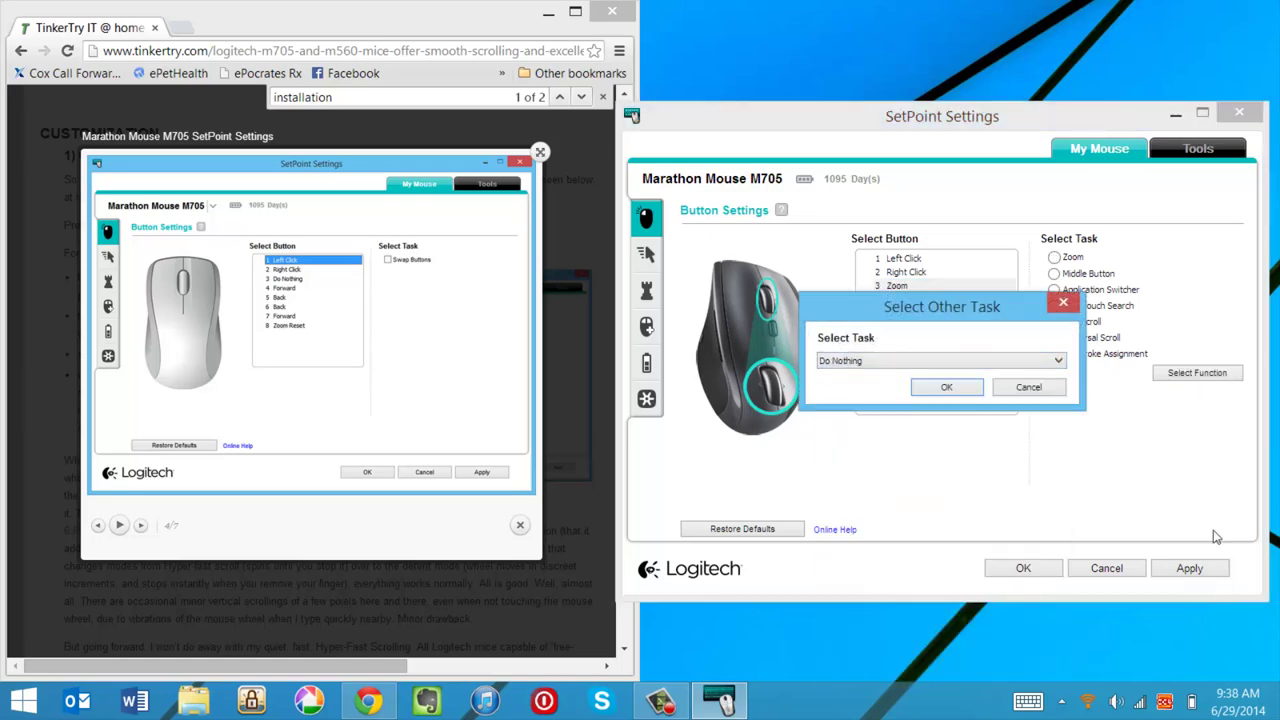
left_click(946, 388)
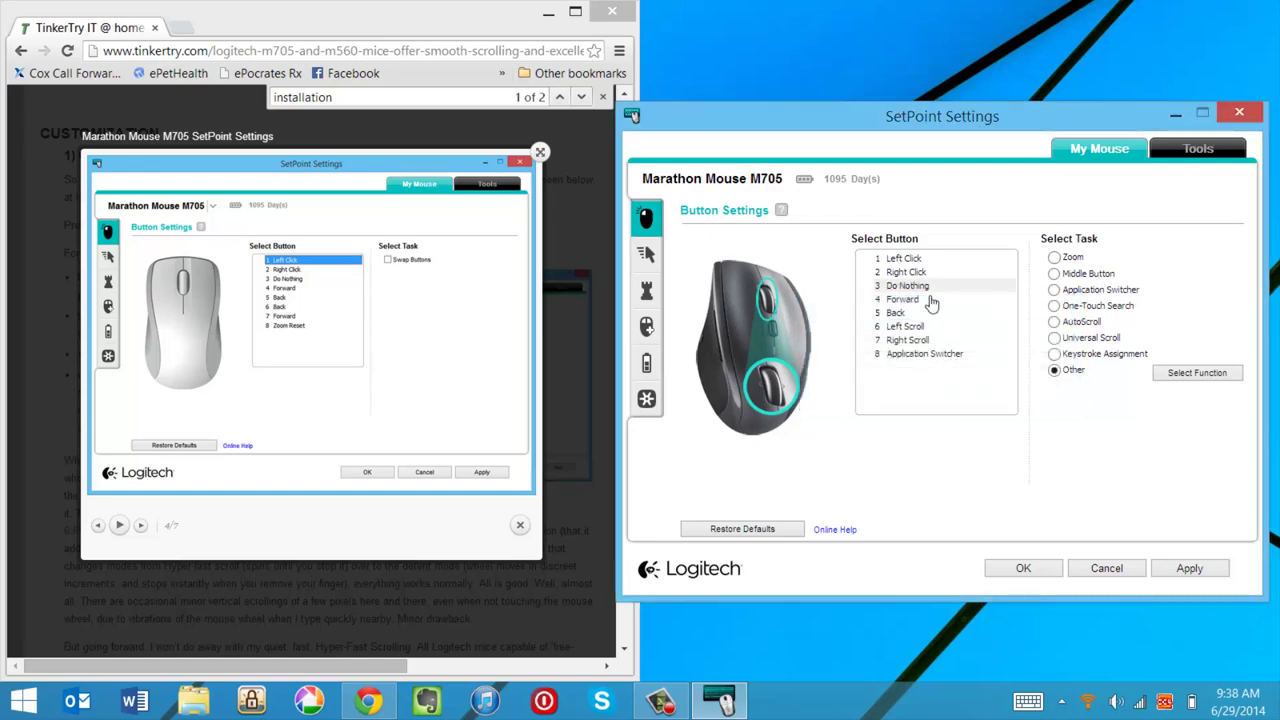
Step: Set button 6 (wheel tilt left) to Back and button 7 (wheel tilt right) to Forward
left_click(902, 328)
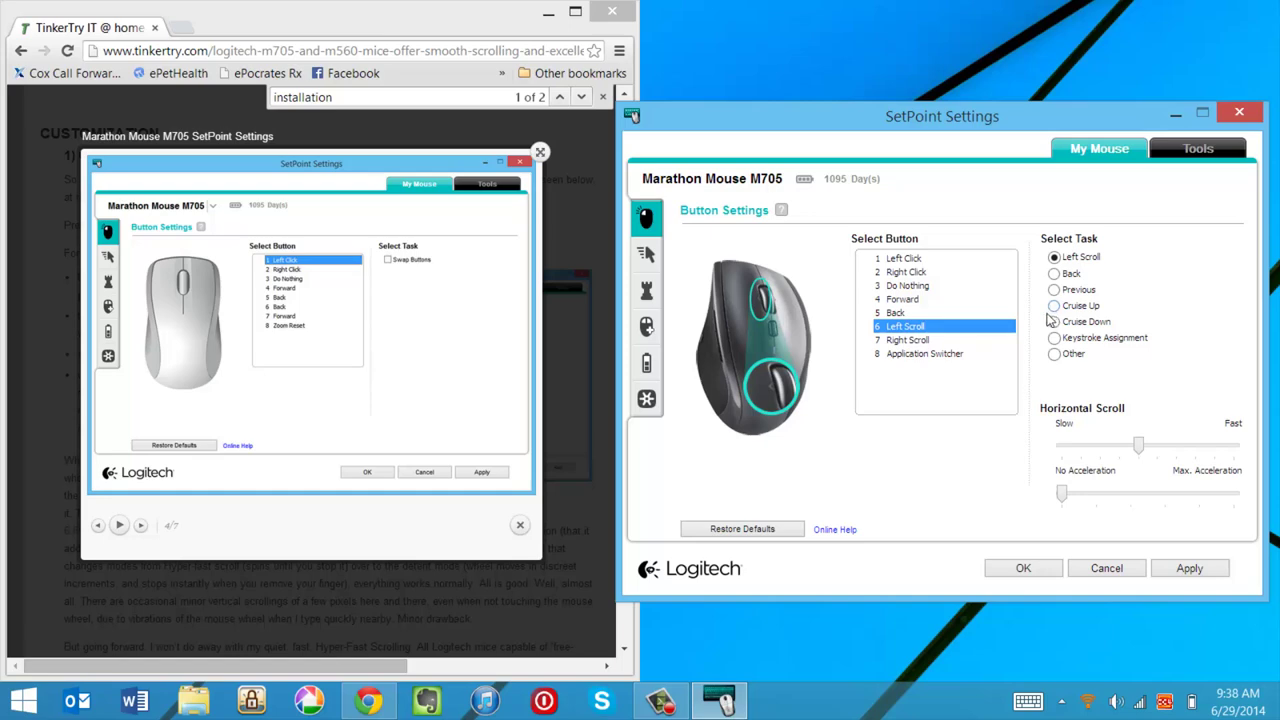
left_click(1055, 278)
left_click(895, 340)
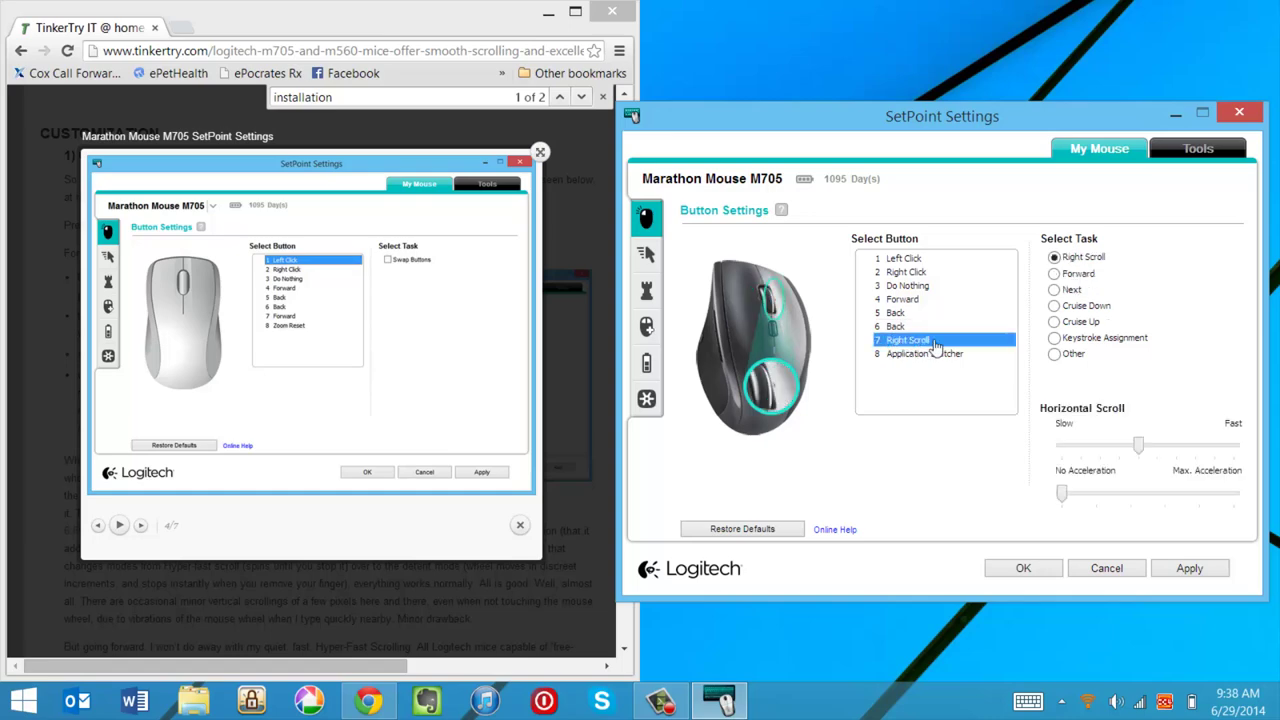
left_click(1056, 276)
Step: Change button 8 from Application Switcher to Zoom Reset
left_click(894, 358)
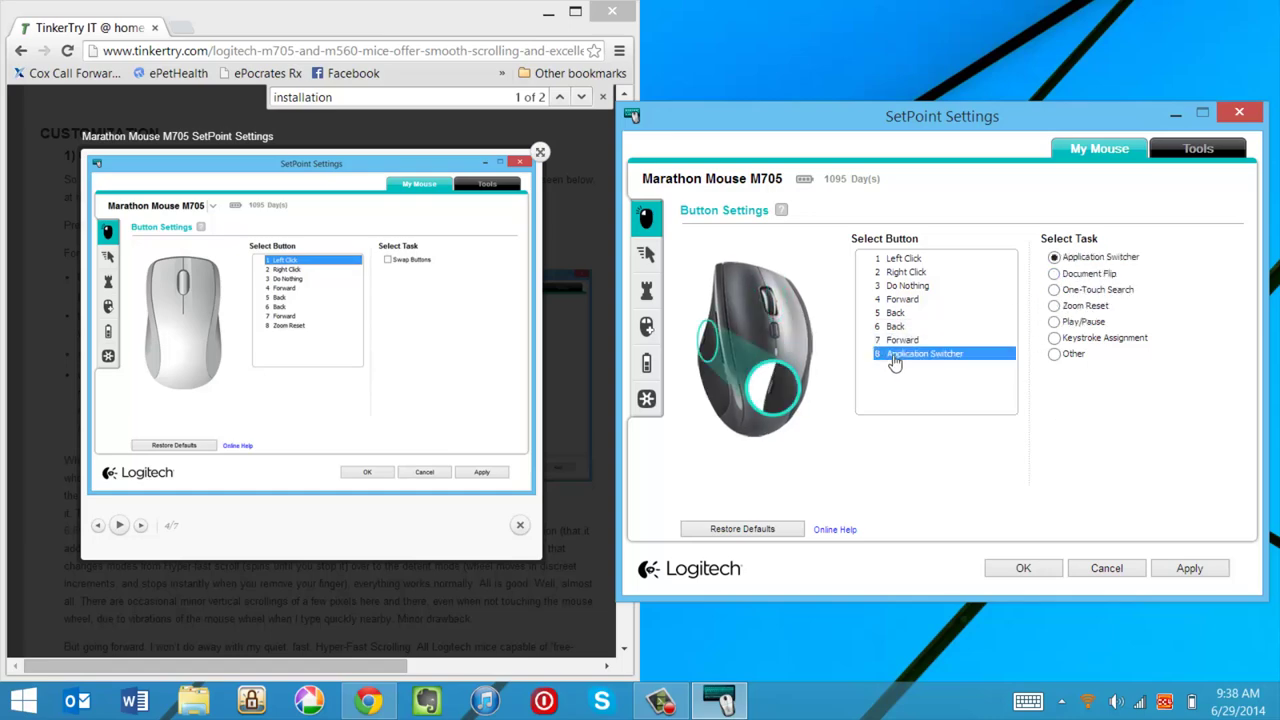
left_click(1053, 358)
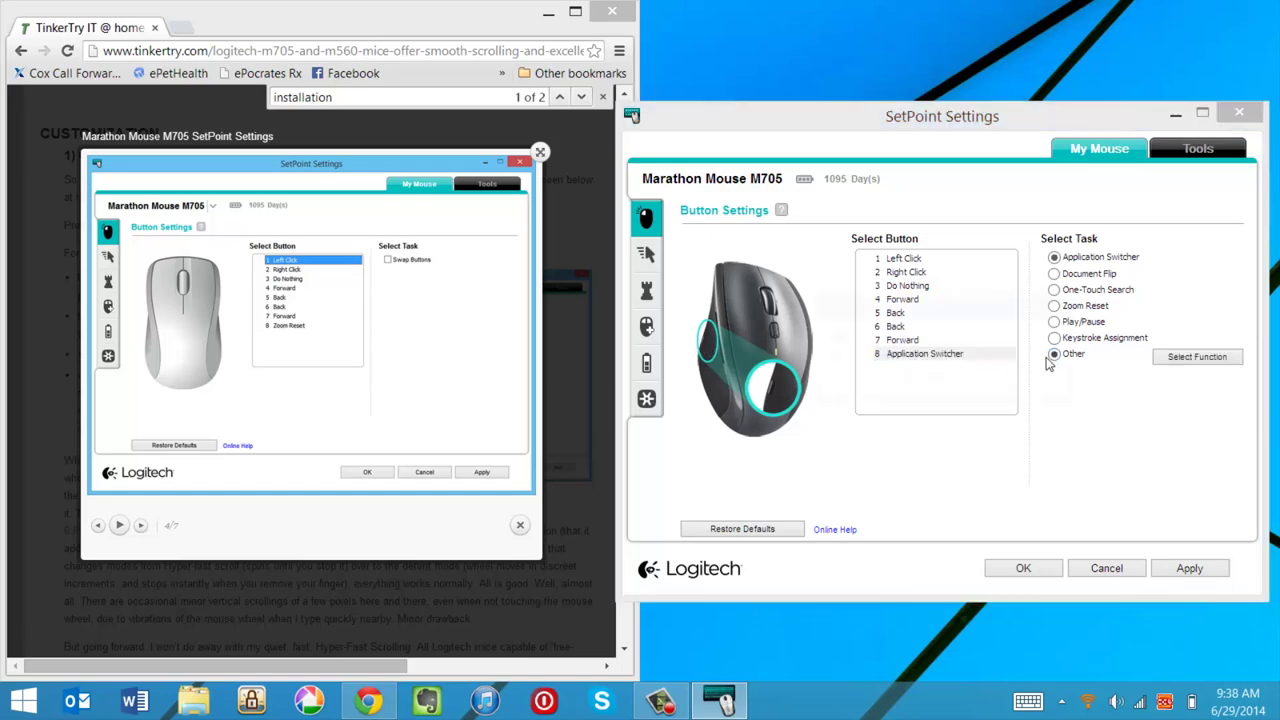
left_click(1010, 362)
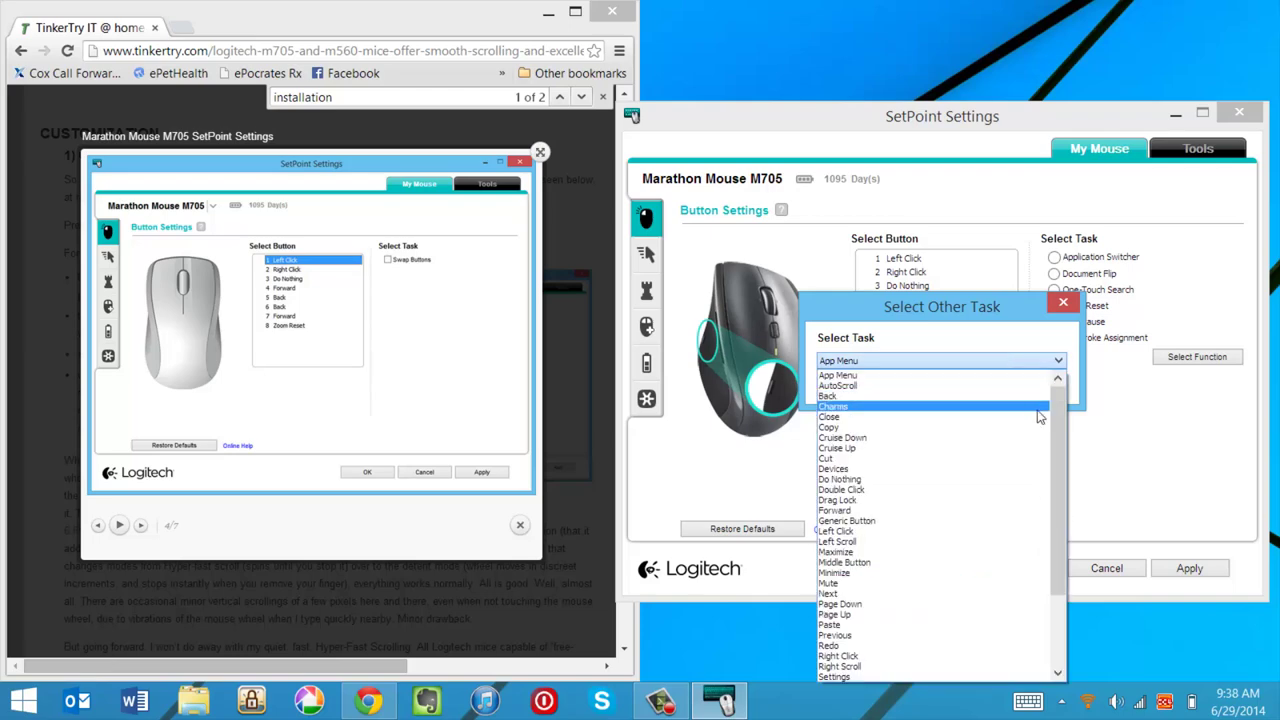
left_click_drag(1055, 470, 1043, 540)
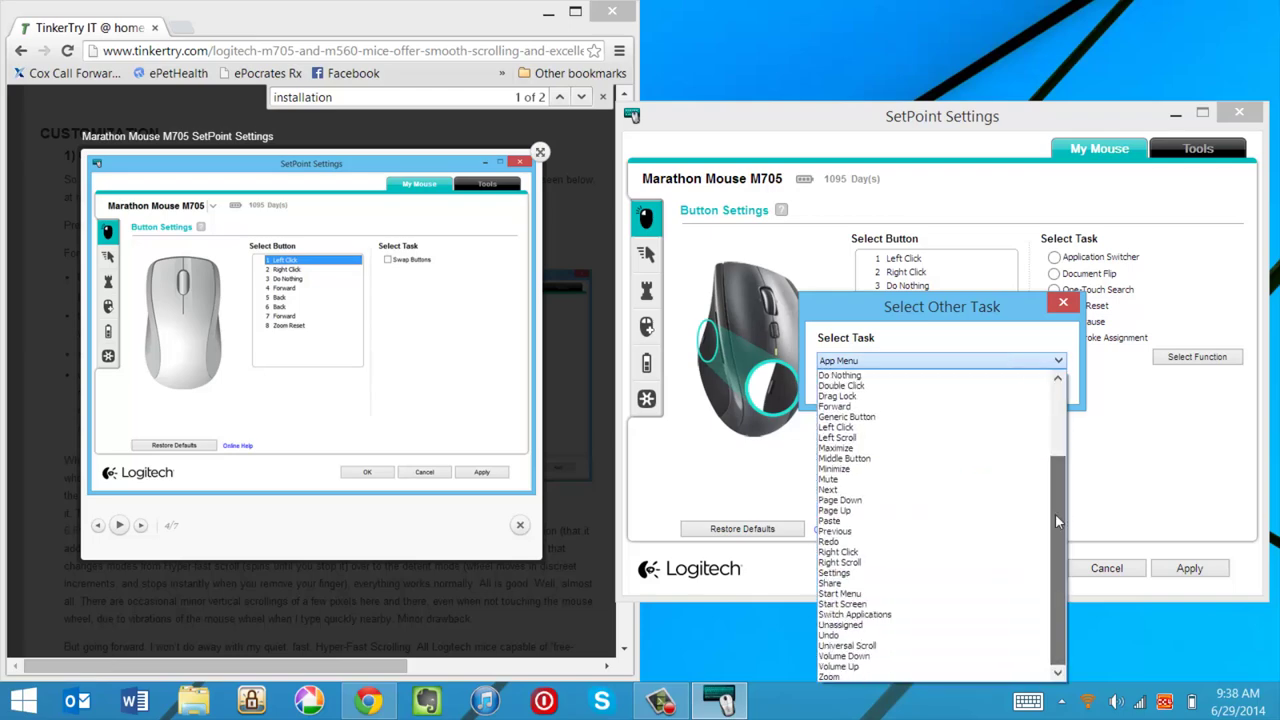
scroll(1057, 509, "up", 3)
left_click(1080, 418)
left_click(1029, 388)
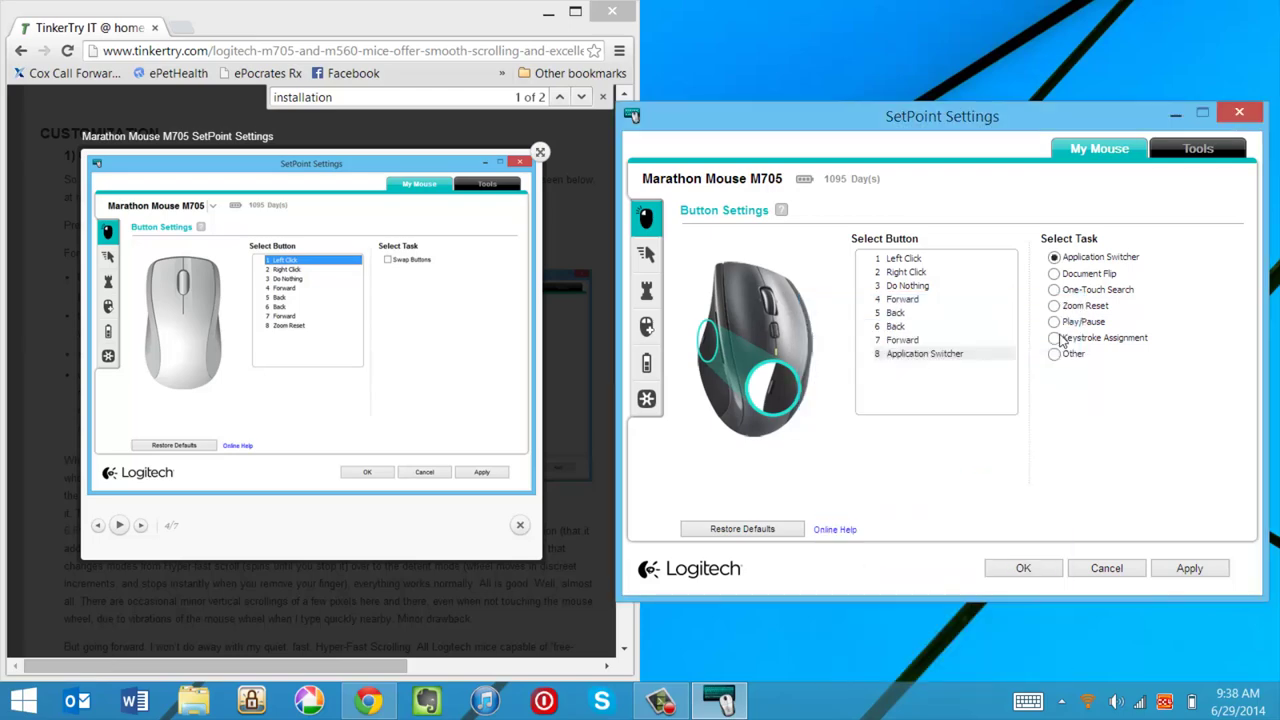
left_click(1055, 306)
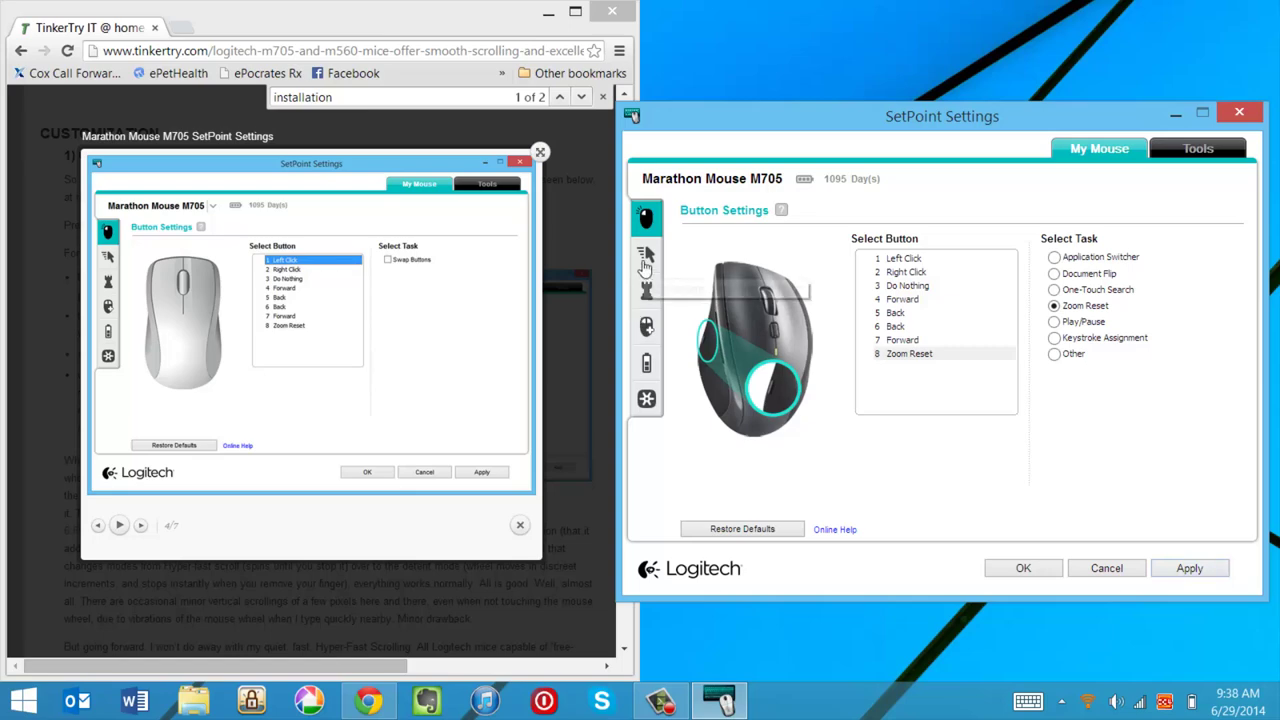
Step: Review the Pointer and Scrolling, Game and Battery pages, then save with OK
left_click(646, 258)
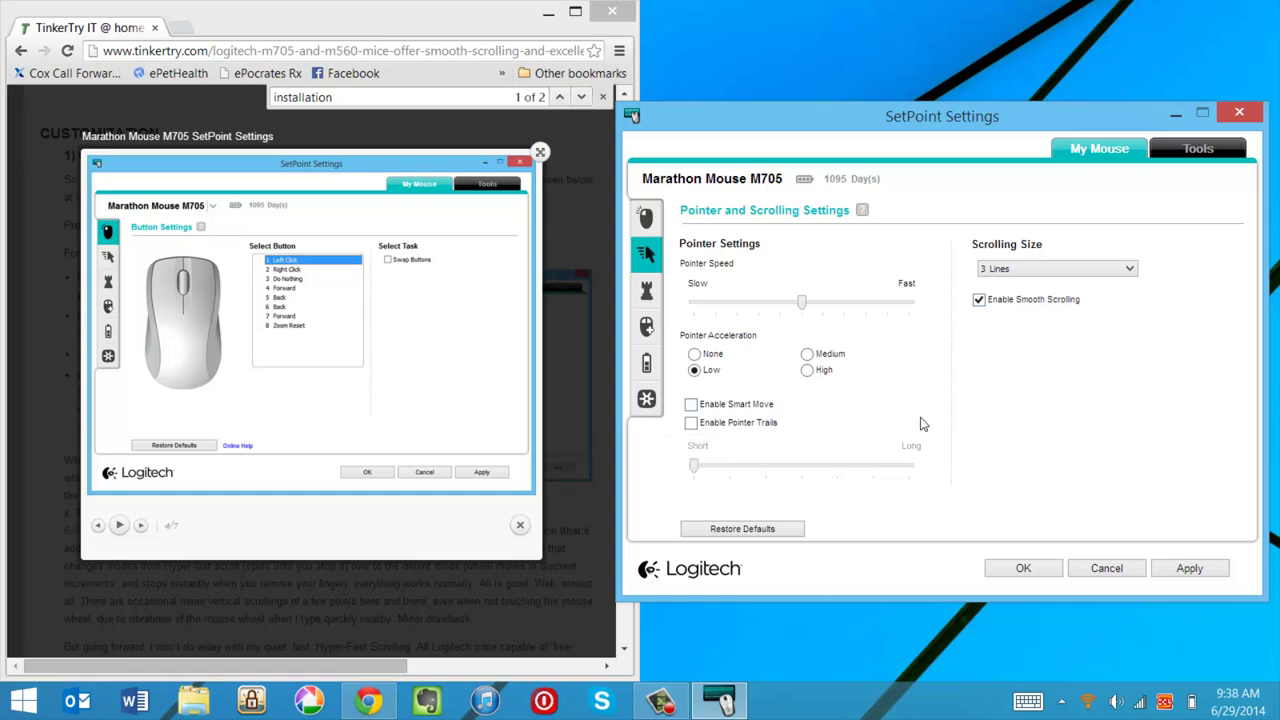
left_click(647, 291)
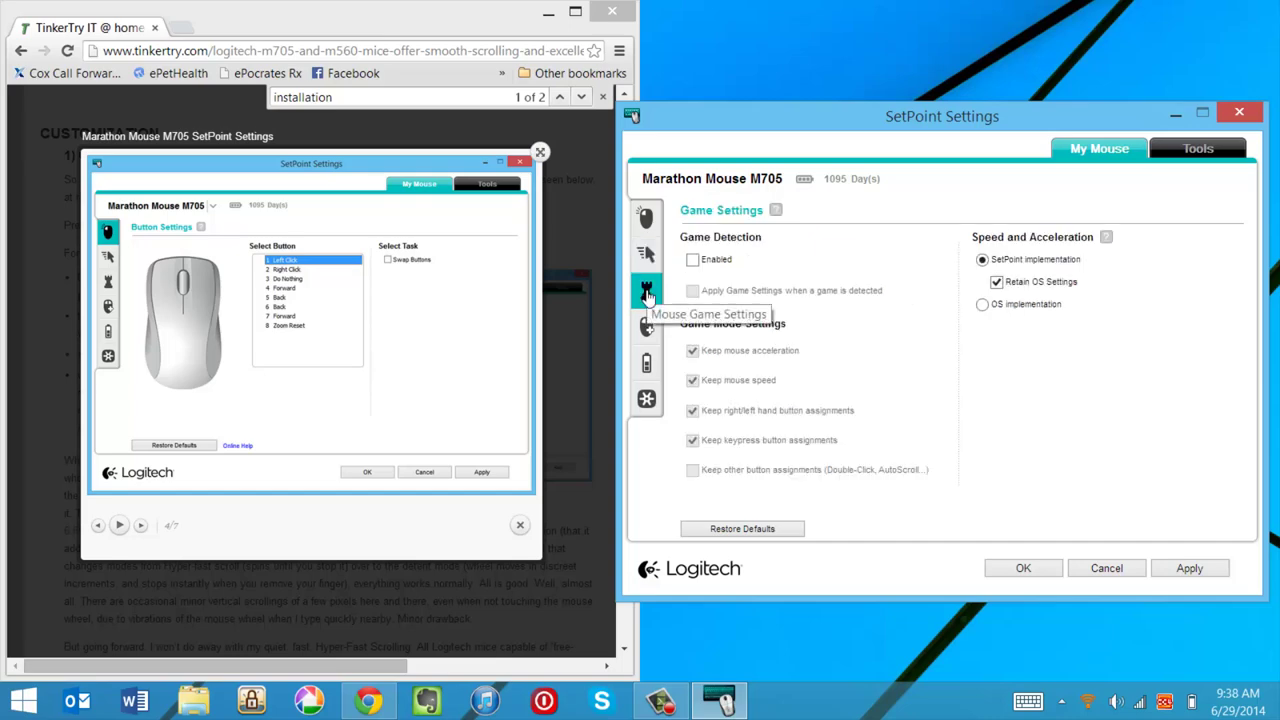
left_click(647, 327)
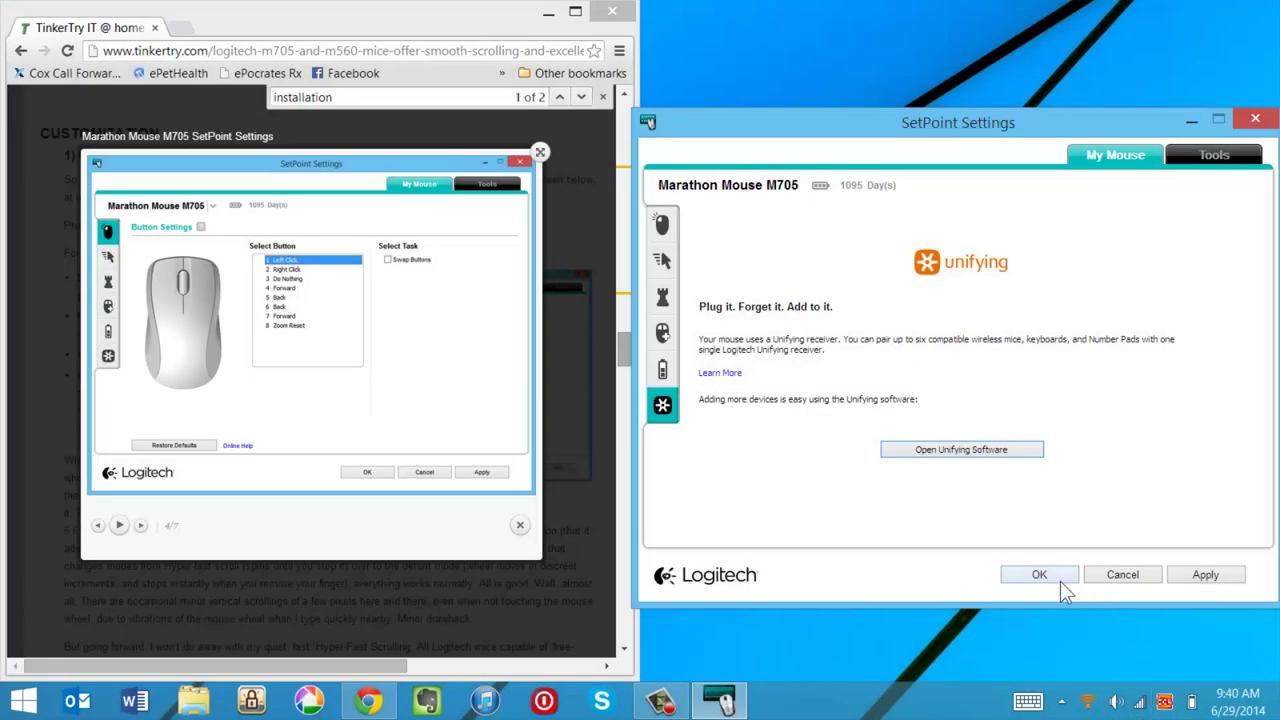
left_click(1062, 582)
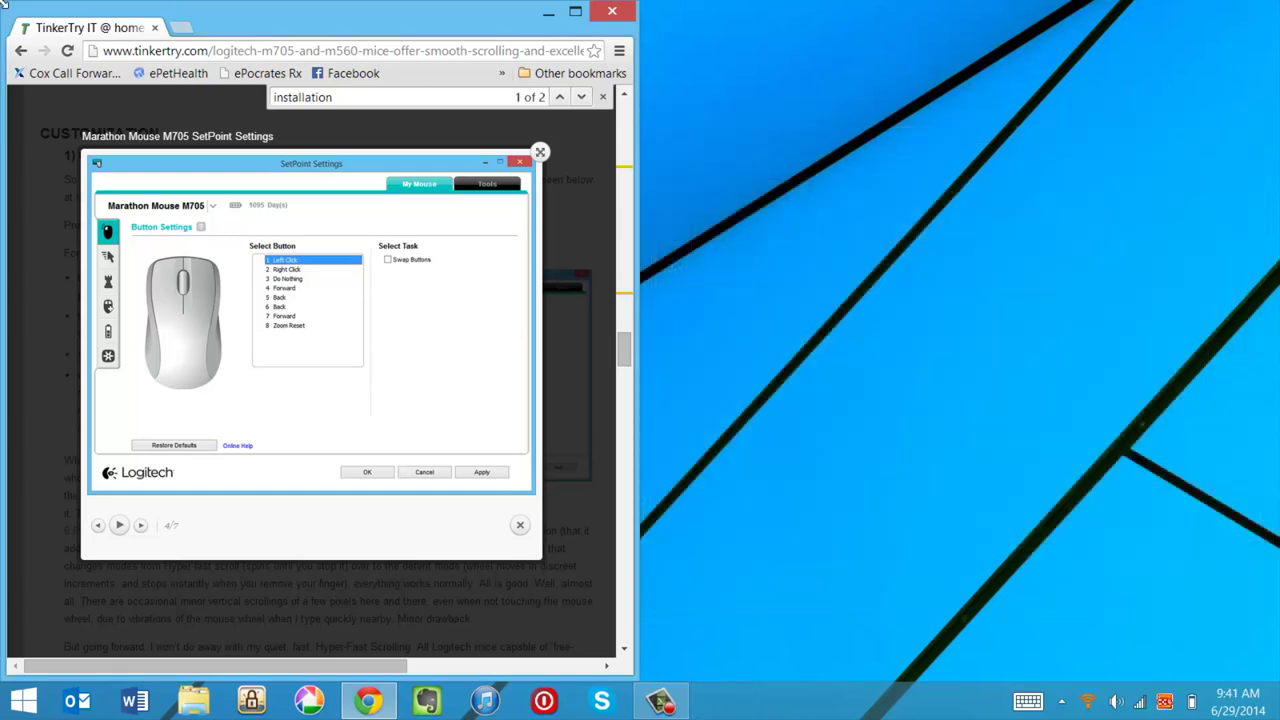
Step: Maximize Chrome and view the article's SetPoint screenshot enlarged, then close it
left_click(575, 12)
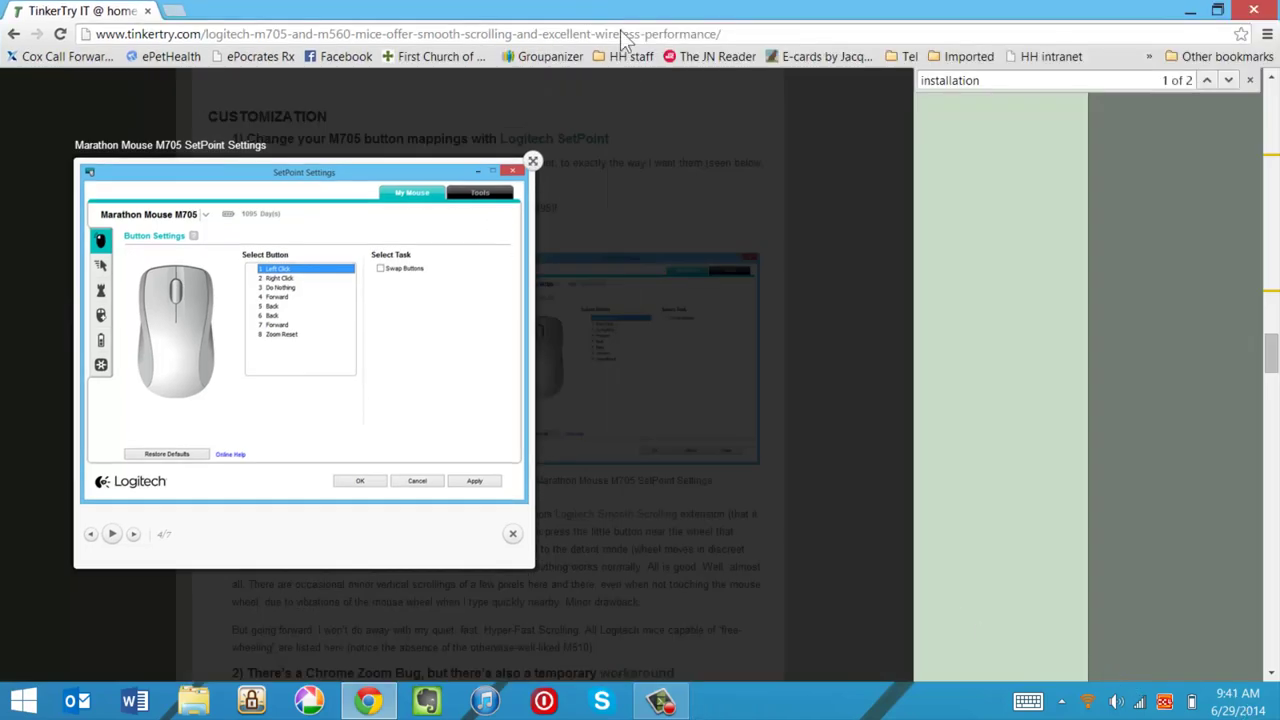
left_click(535, 163)
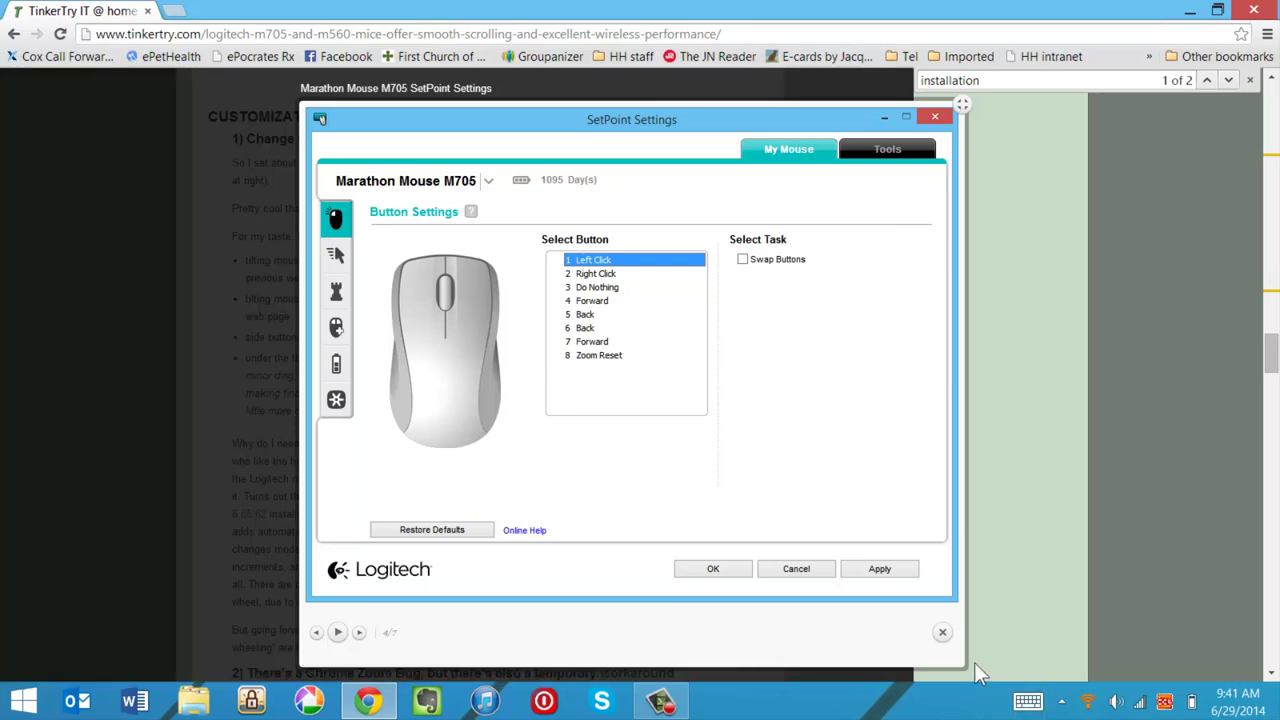
left_click(942, 632)
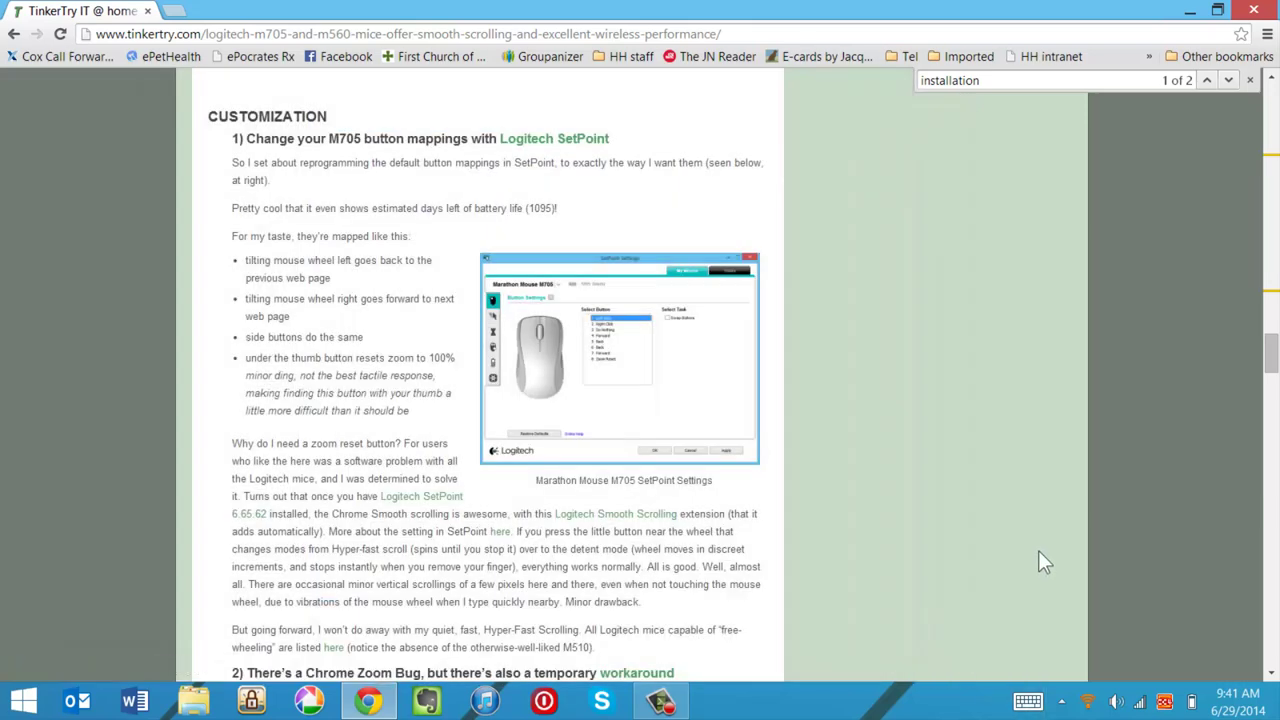
Step: Scroll the TinkerTry article to the Chrome Zoom Bug section and its AutoHotkey fix
scroll(1038, 561, "up", 1)
scroll(1045, 560, "down", 1)
scroll(1044, 559, "up", 3)
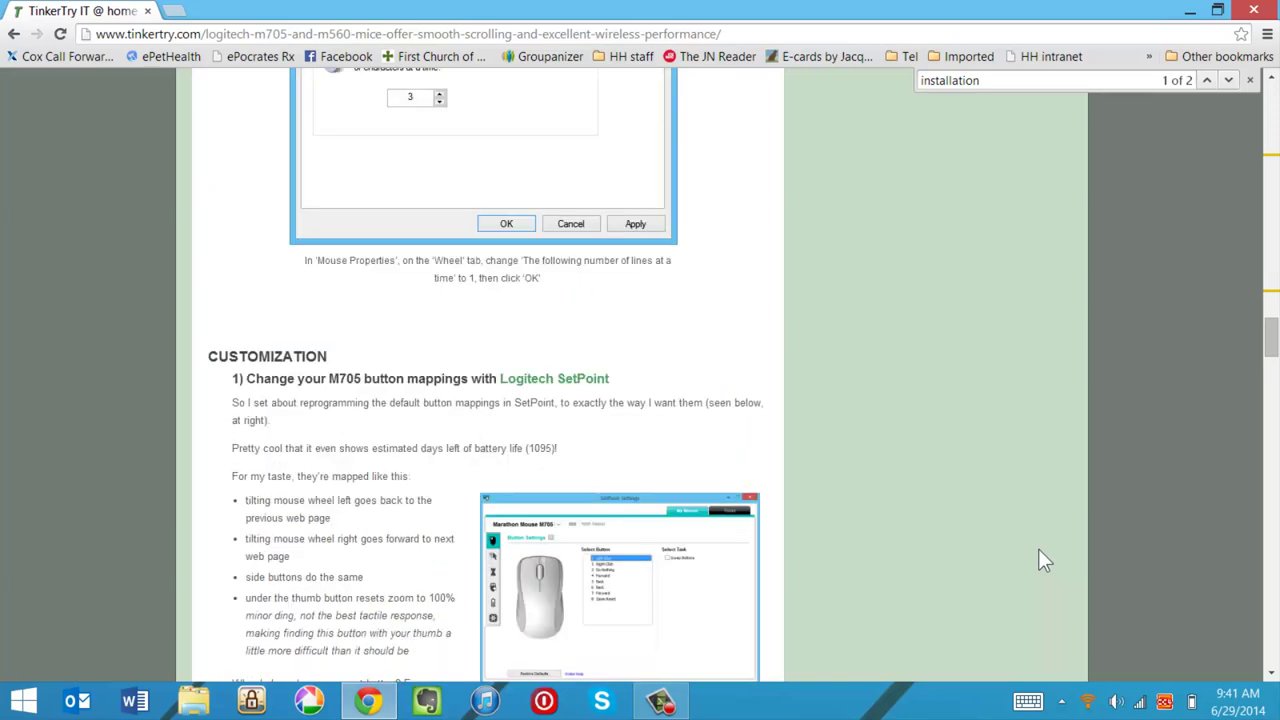
scroll(1020, 558, "up", 12)
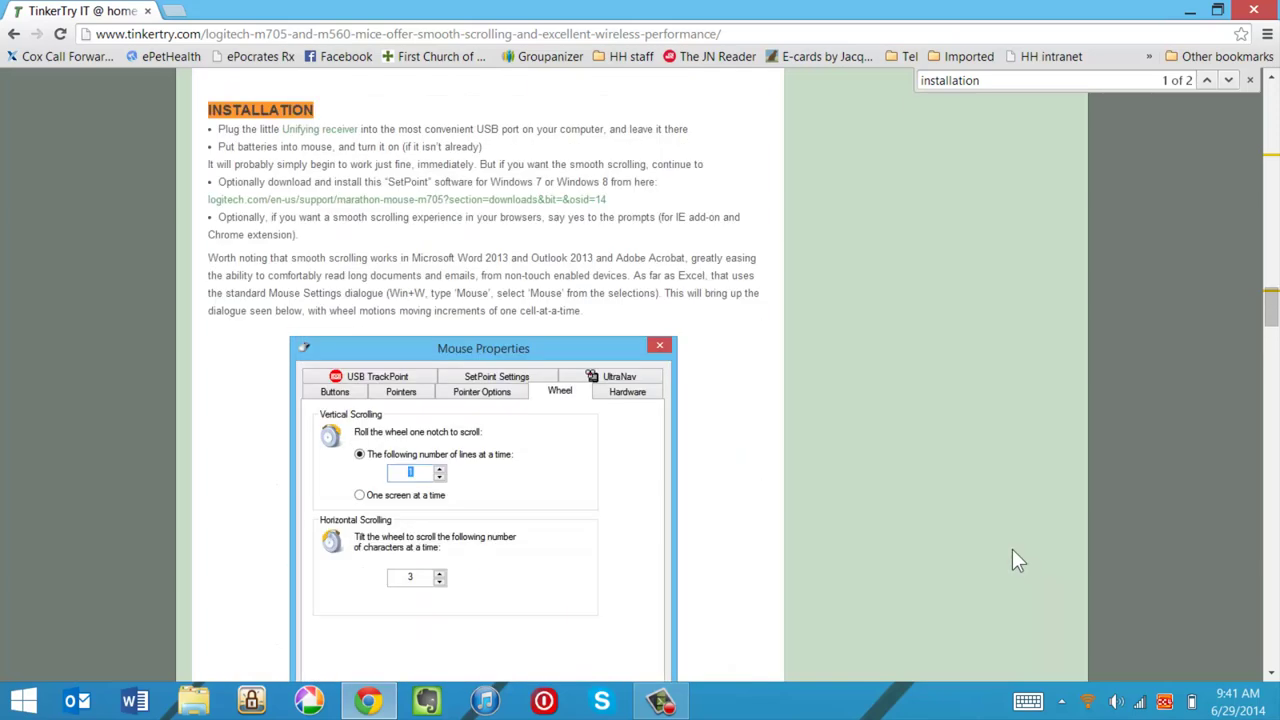
scroll(1090, 606, "up", 15)
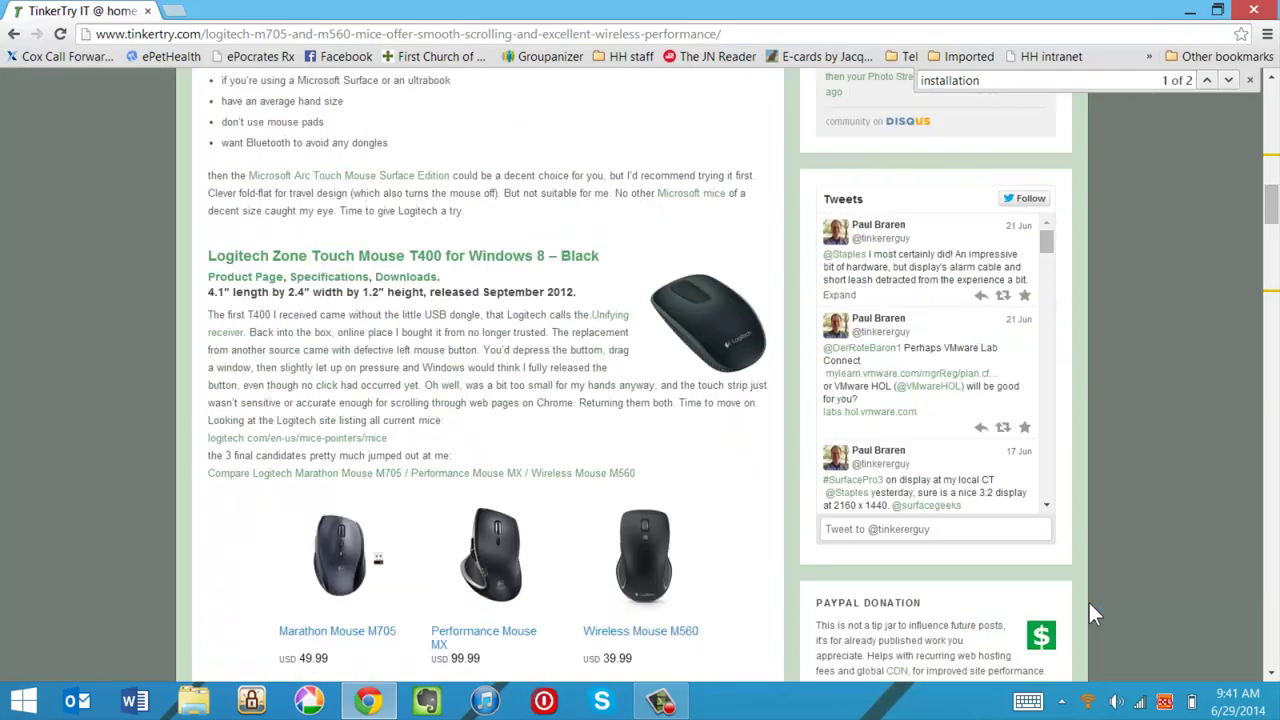
scroll(1089, 603, "down", 5)
scroll(1089, 603, "up", 12)
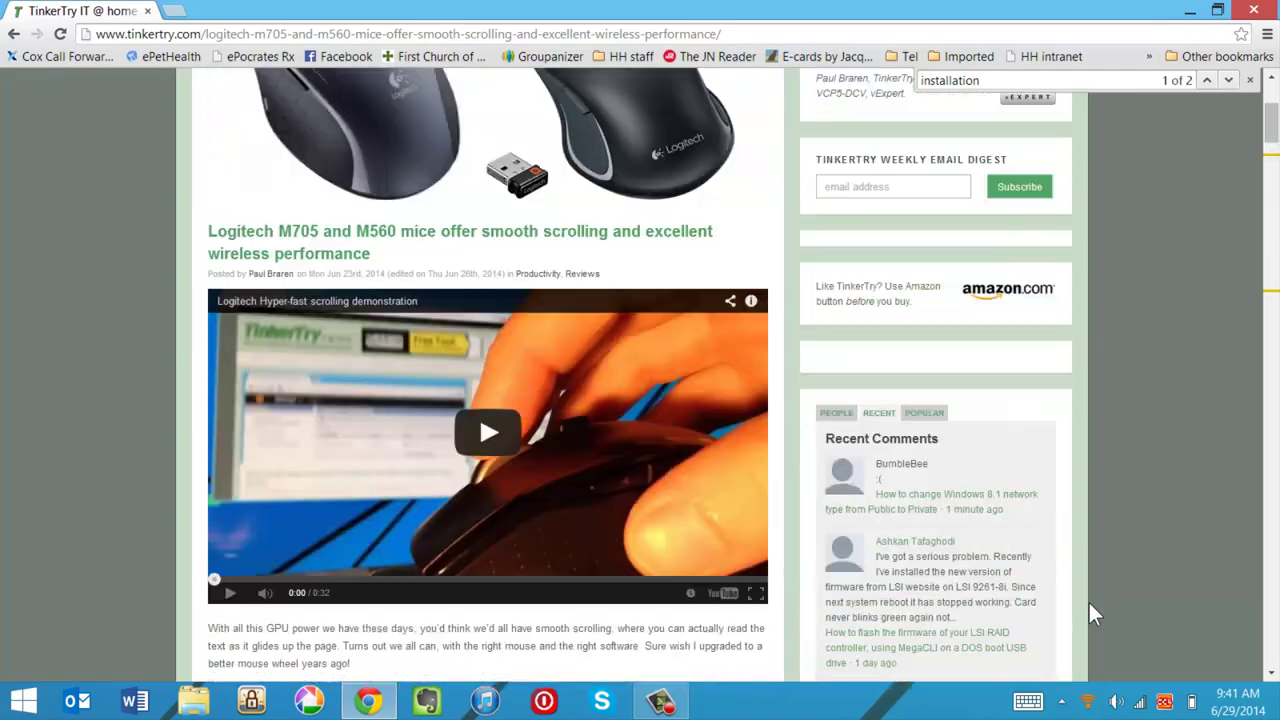
scroll(1089, 614, "down", 15)
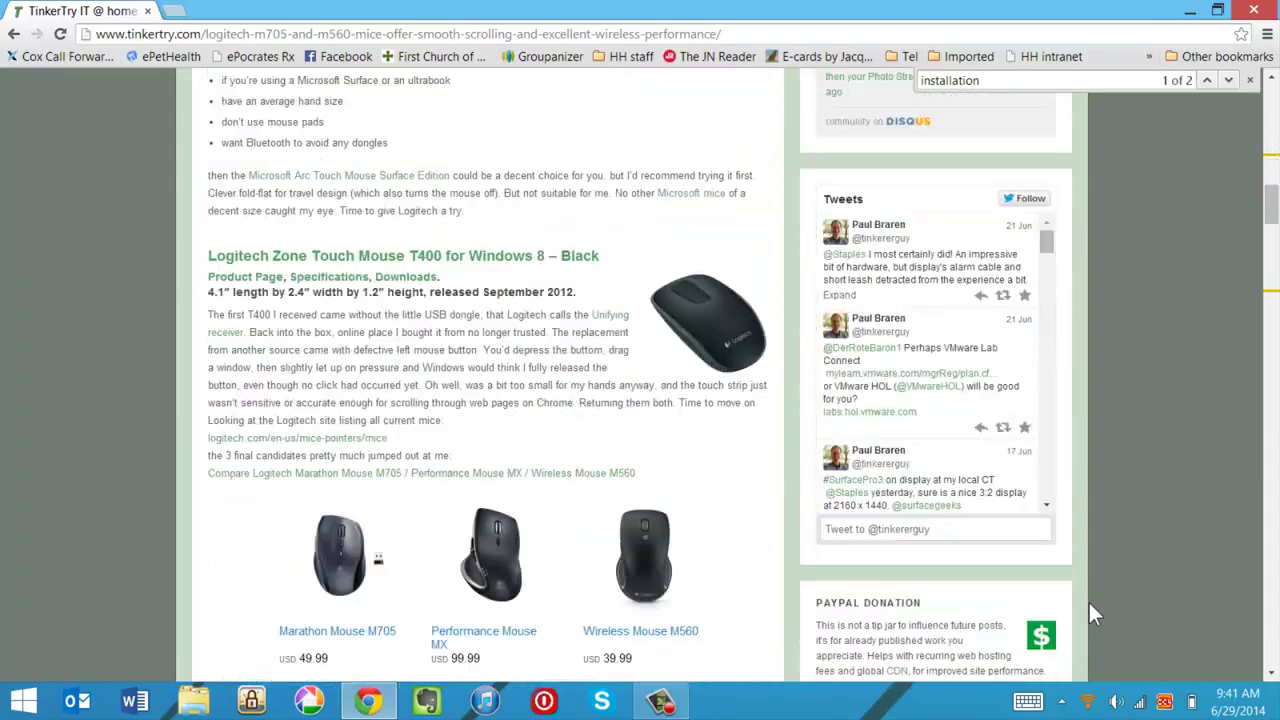
scroll(1091, 612, "up", 6)
scroll(1091, 612, "down", 9)
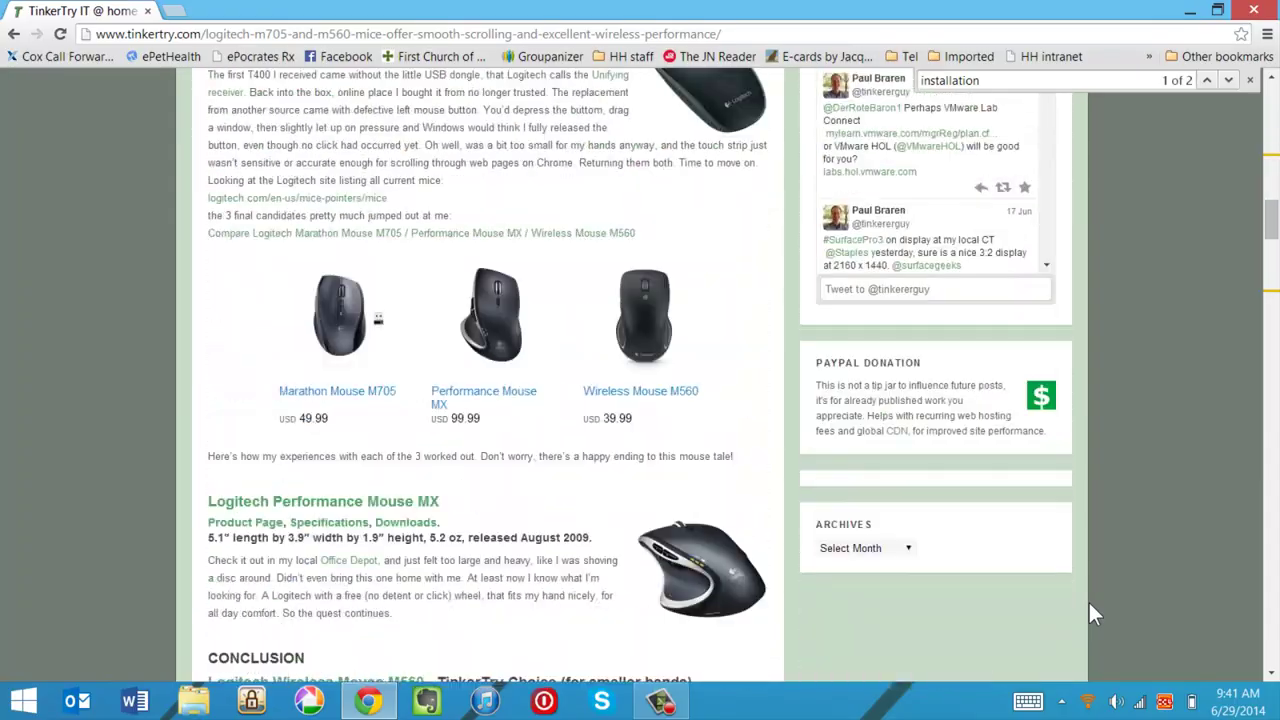
scroll(1125, 548, "up", 10)
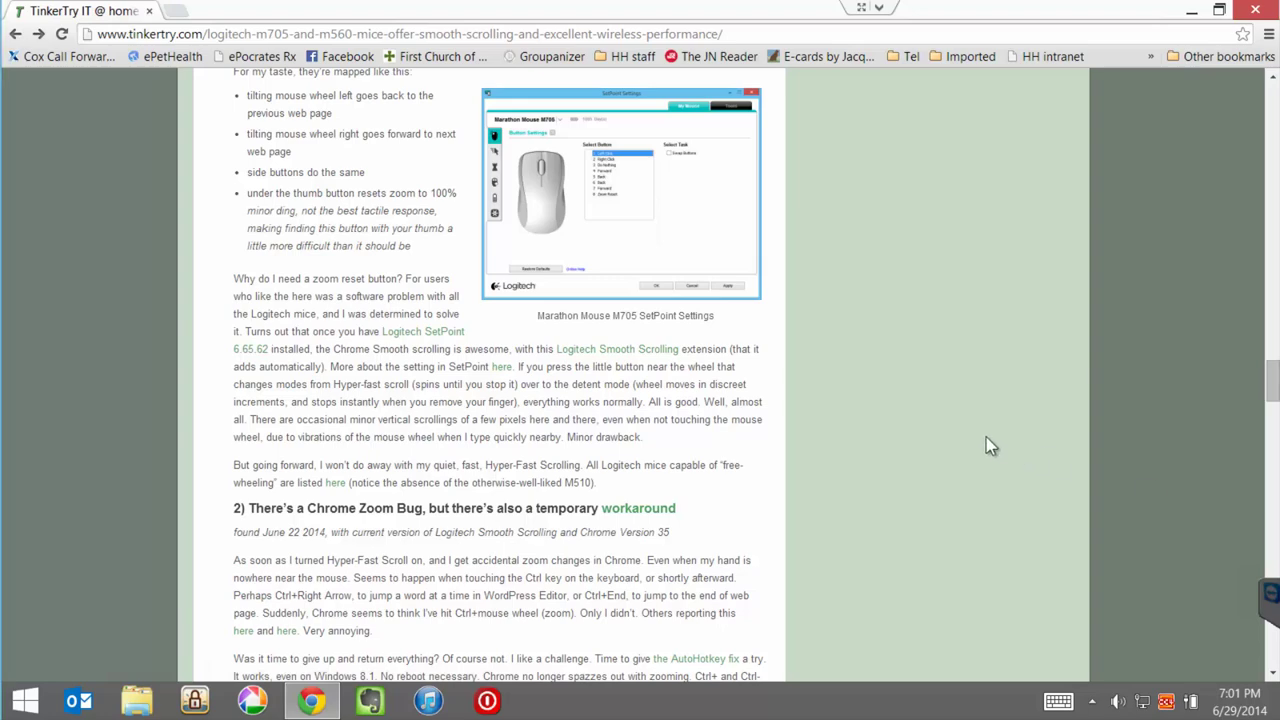
scroll(986, 438, "down", 3)
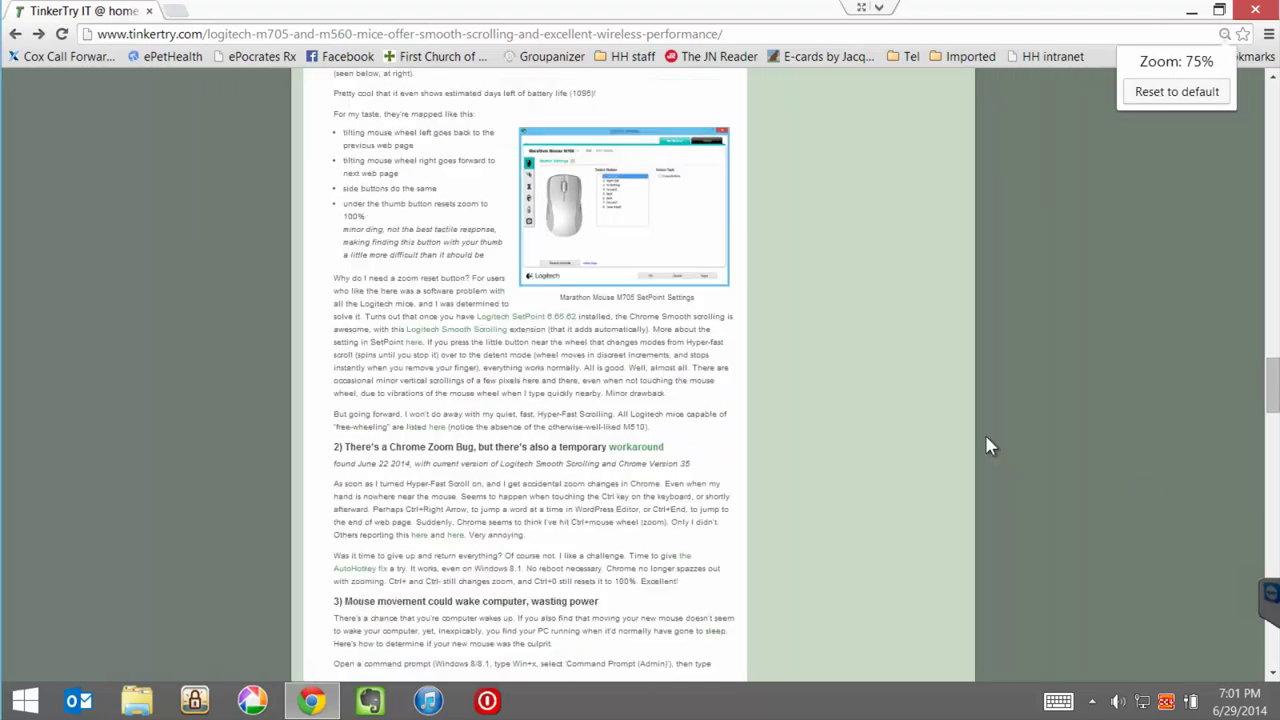
scroll(986, 437, "up", 5)
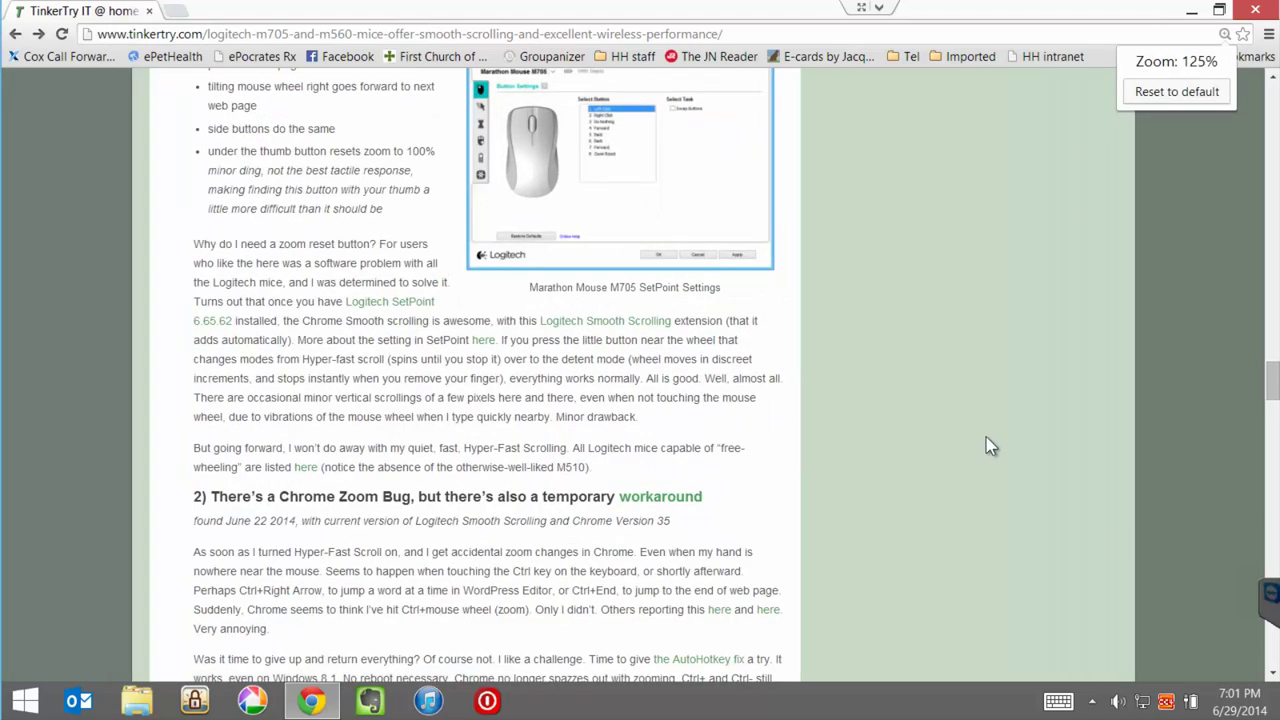
scroll(986, 437, "down", 2)
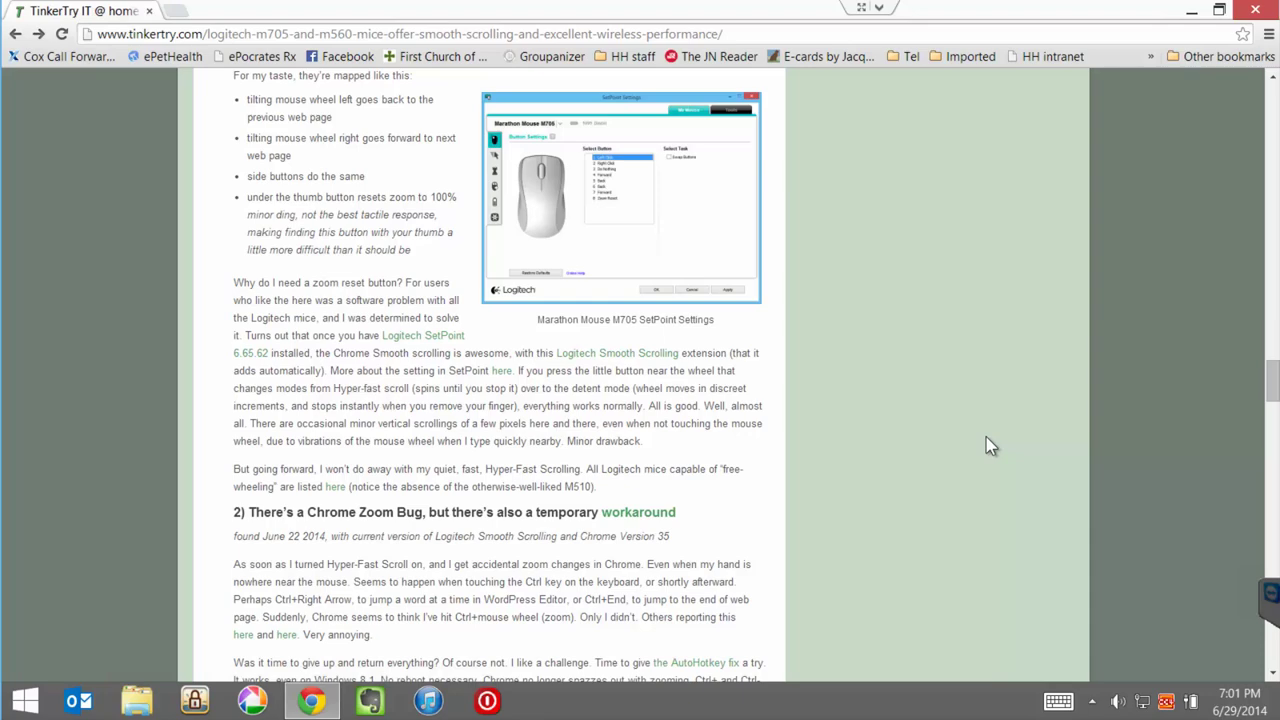
scroll(986, 437, "up", 1)
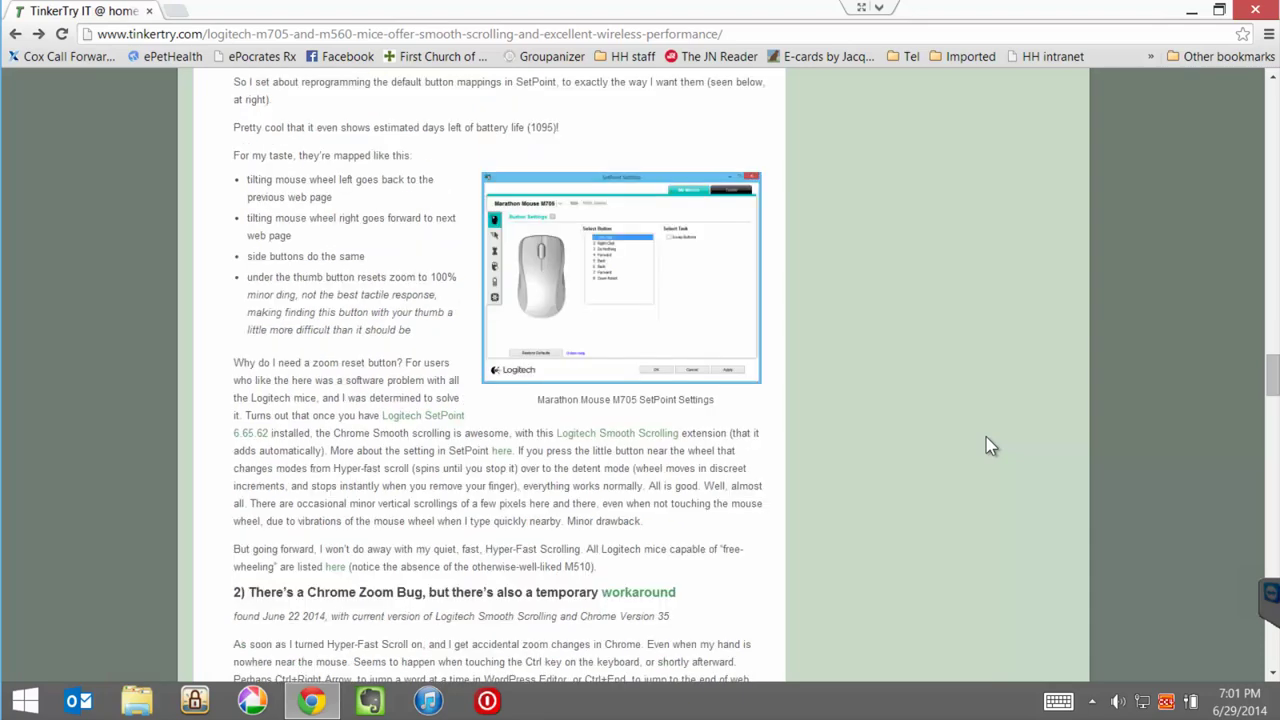
left_click(1268, 34)
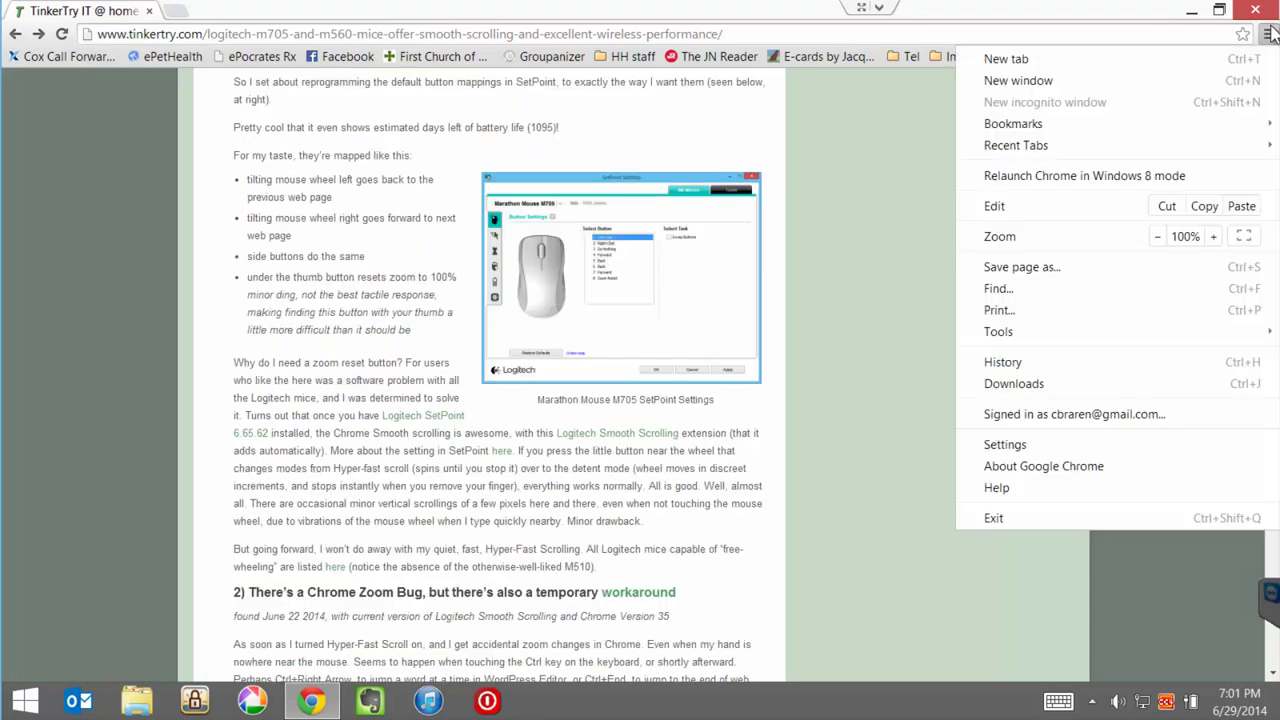
left_click(873, 257)
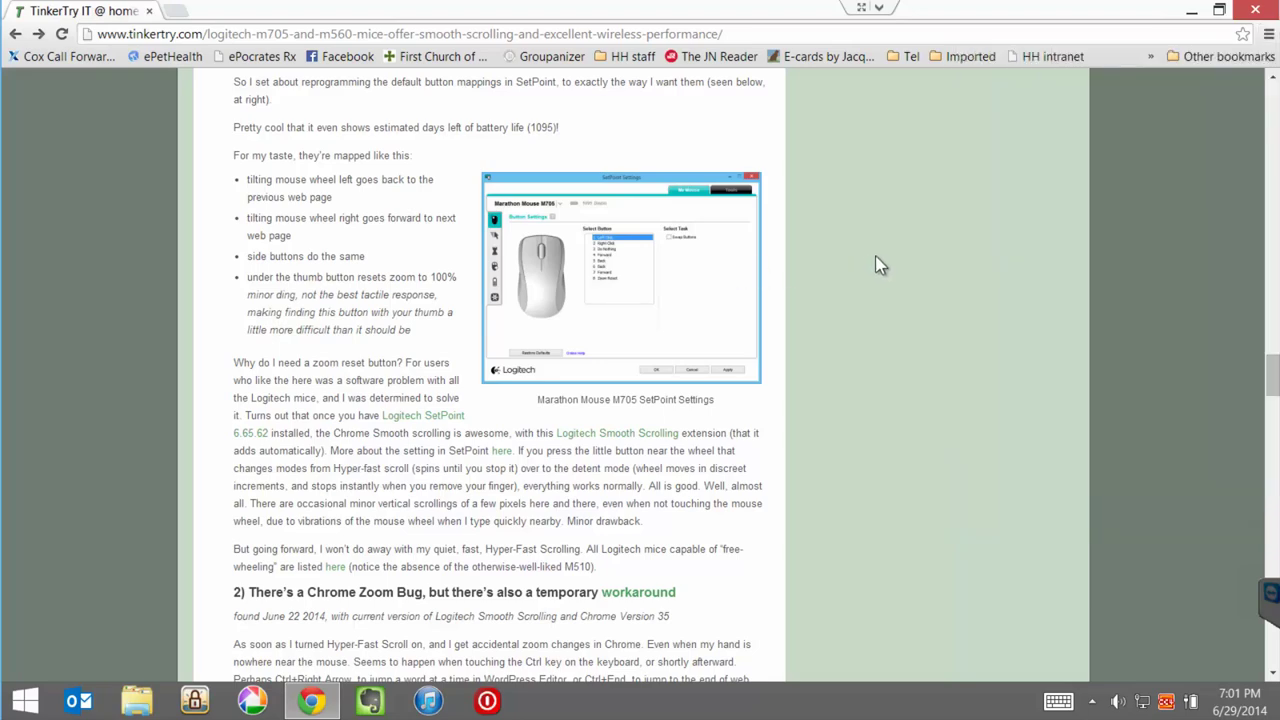
scroll(875, 255, "down", 2)
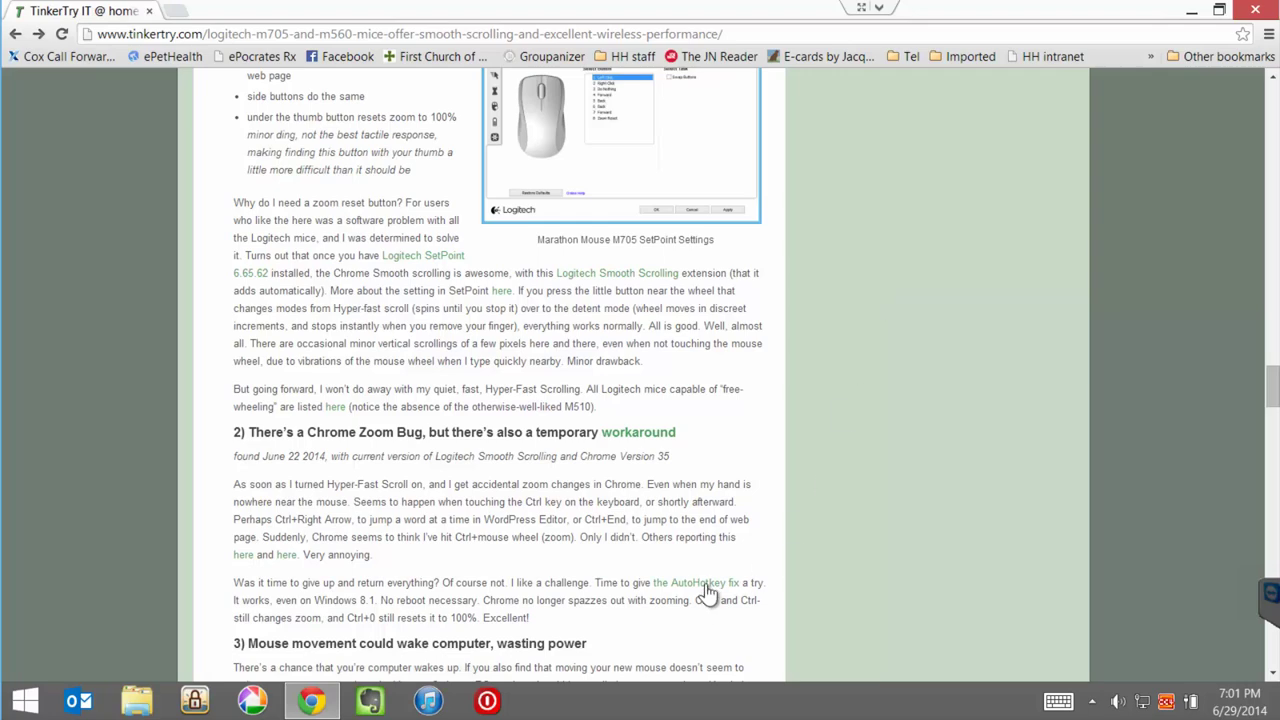
left_click(704, 582)
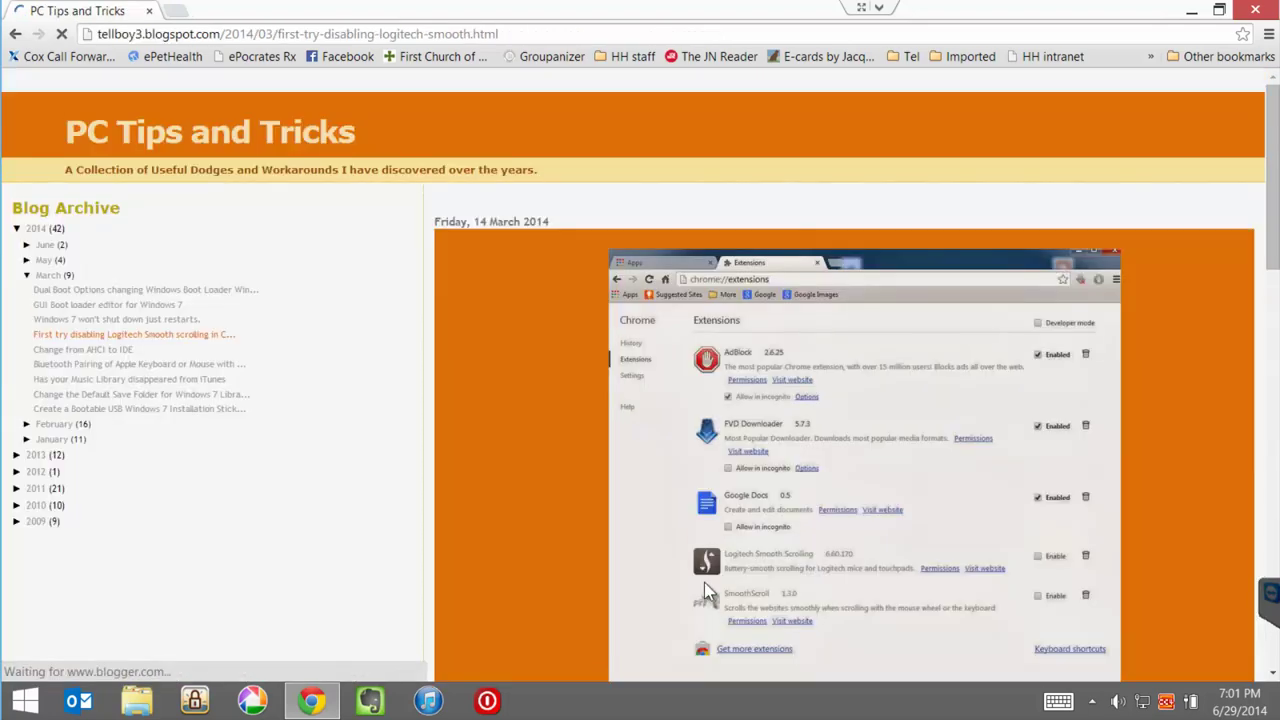
scroll(497, 540, "down", 4)
scroll(497, 537, "down", 2)
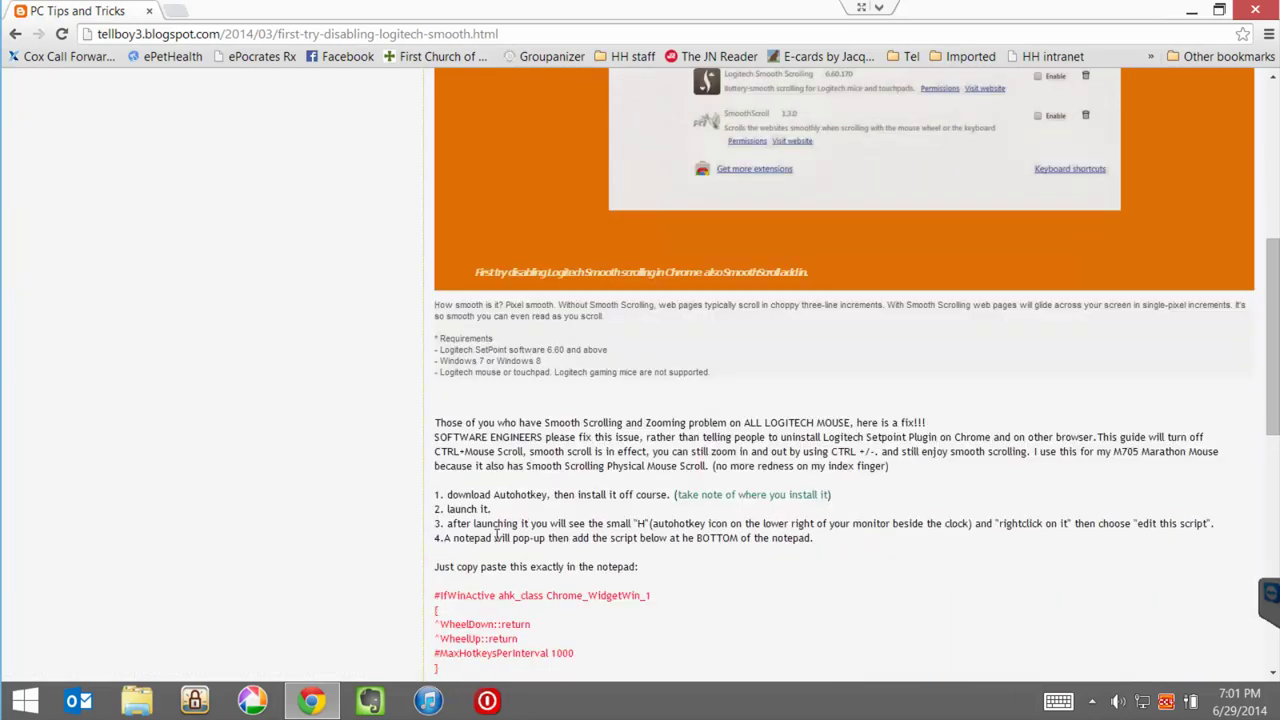
scroll(497, 537, "down", 1)
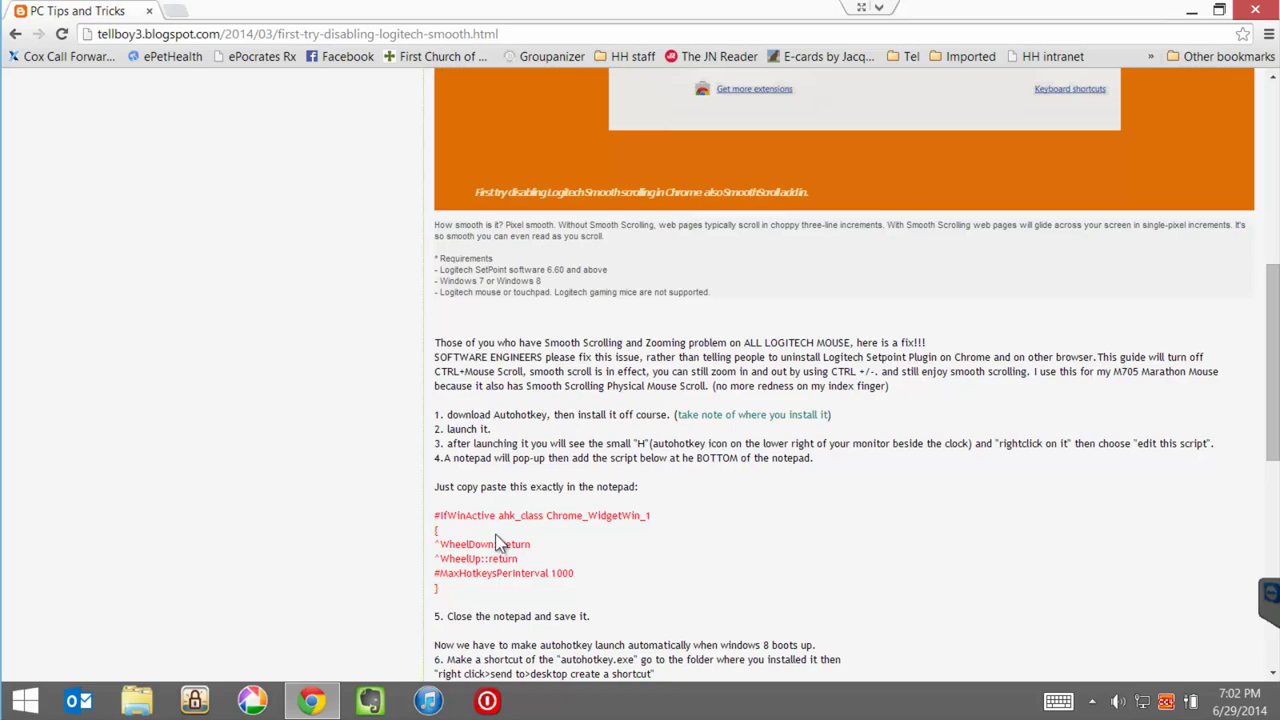
scroll(497, 540, "down", 2)
scroll(497, 537, "up", 2)
scroll(496, 535, "up", 7)
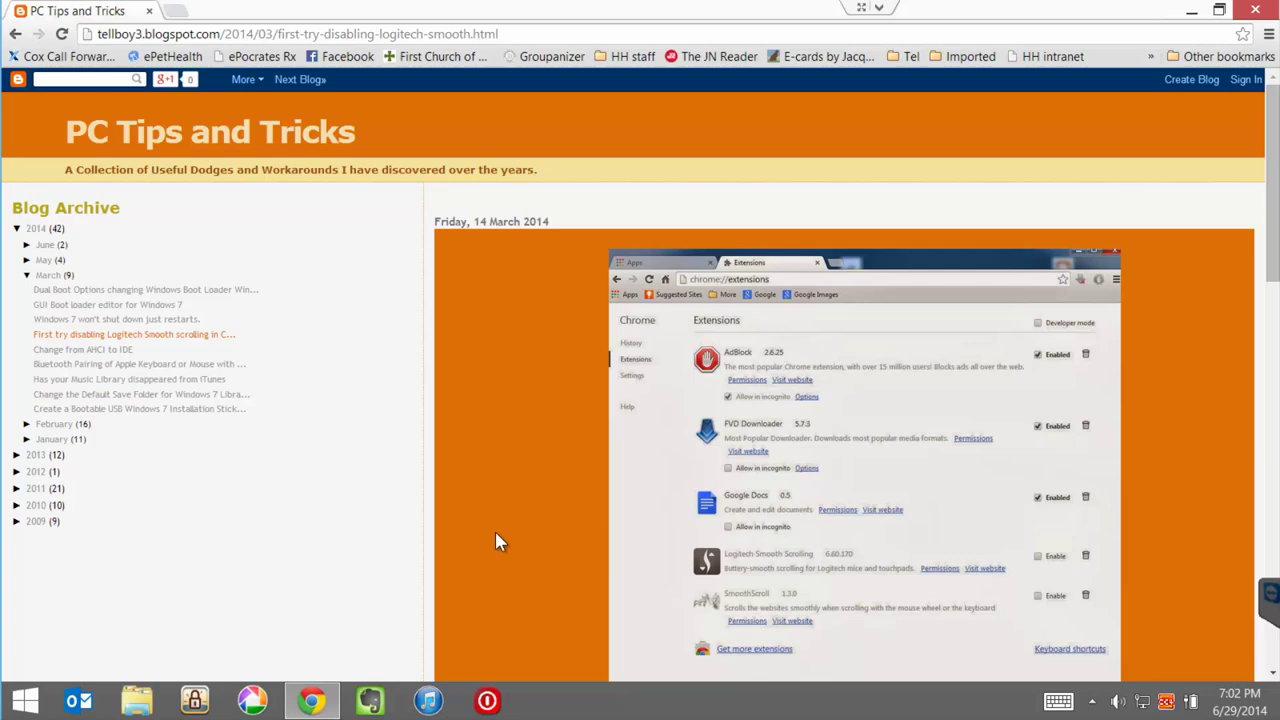
Step: Search 'autohotkey download' in a new tab and open autohotkey.com
left_click(176, 11)
type("auto")
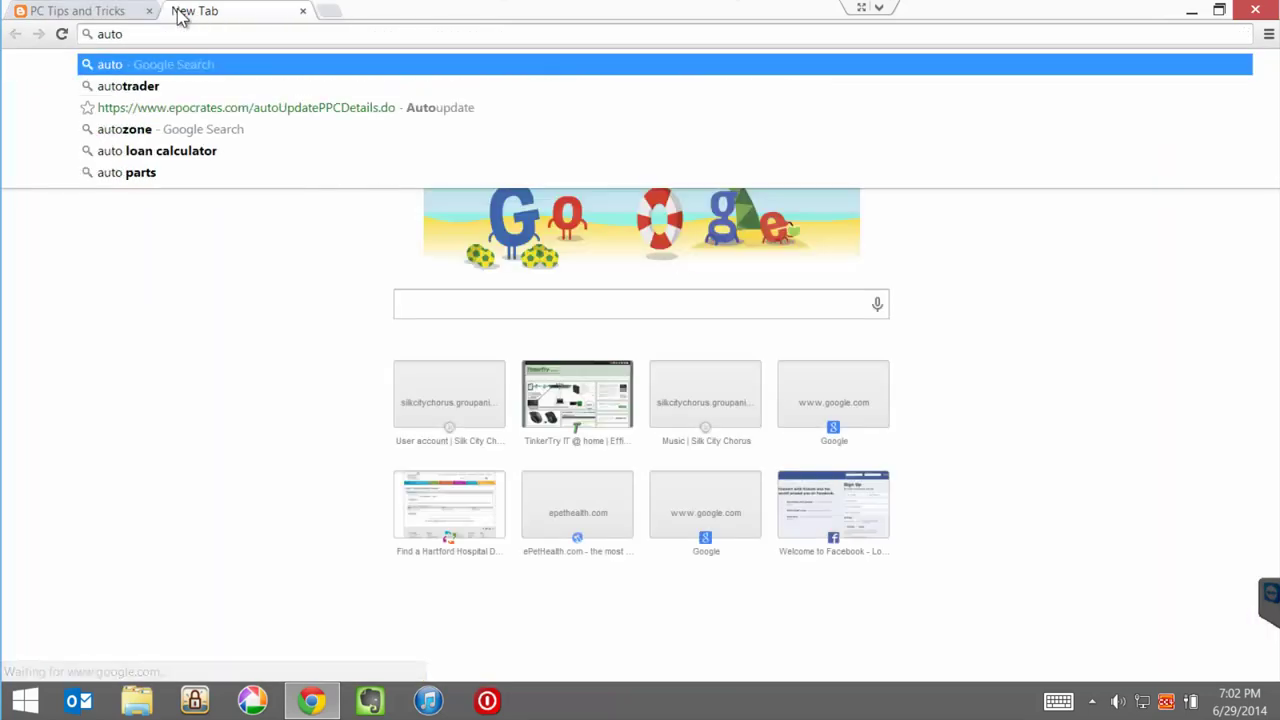
type("hotkey download")
key("Return")
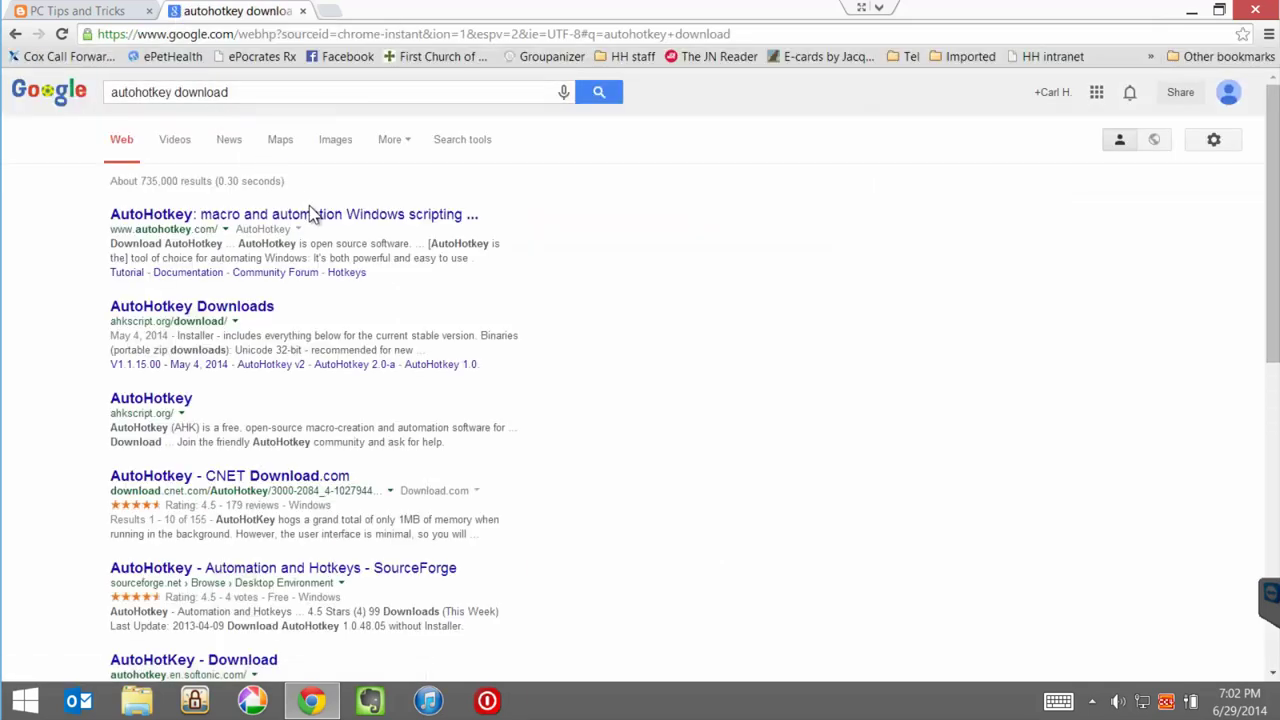
left_click(310, 214)
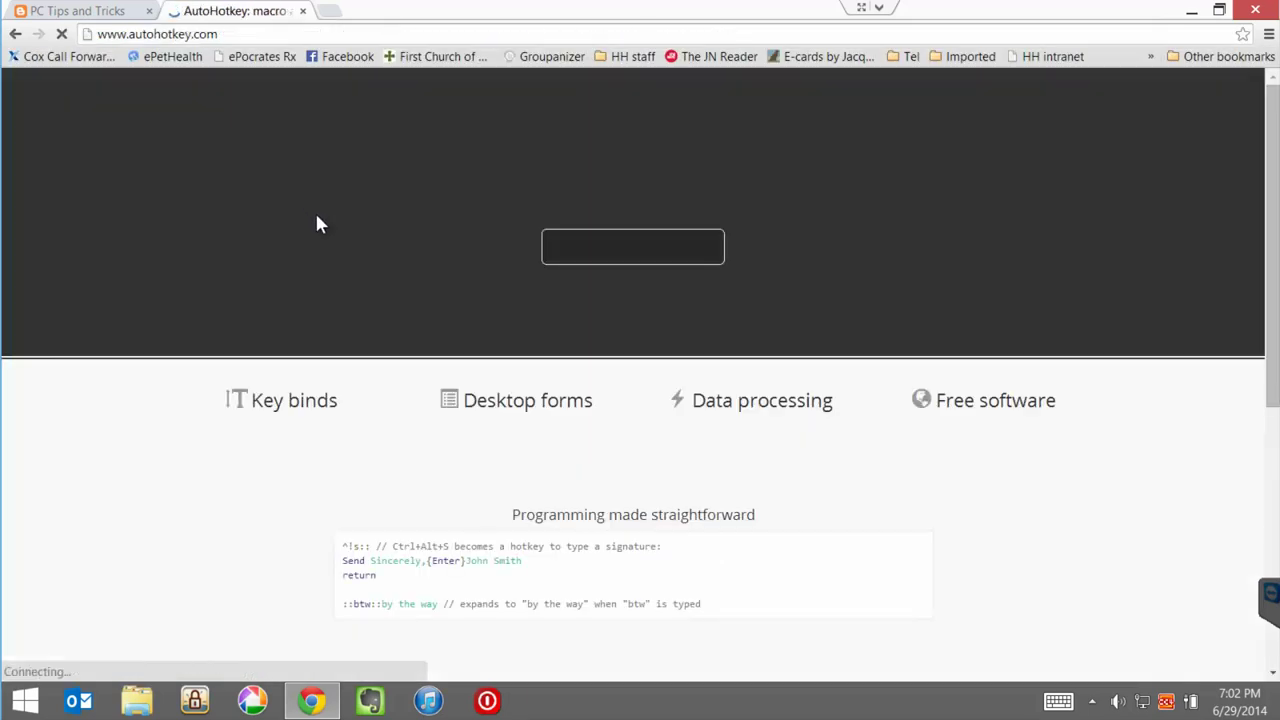
Step: Download the AutoHotkey installer and launch the finished download
scroll(1050, 520, "down", 3)
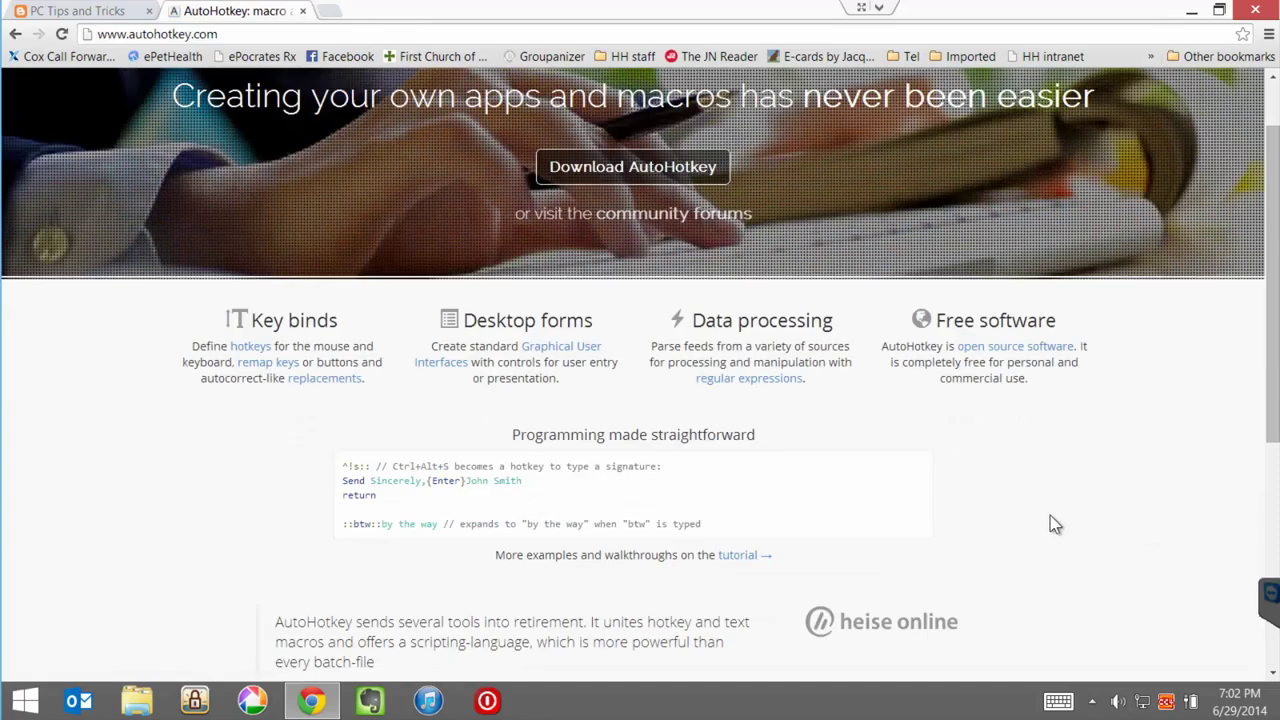
scroll(1050, 511, "up", 3)
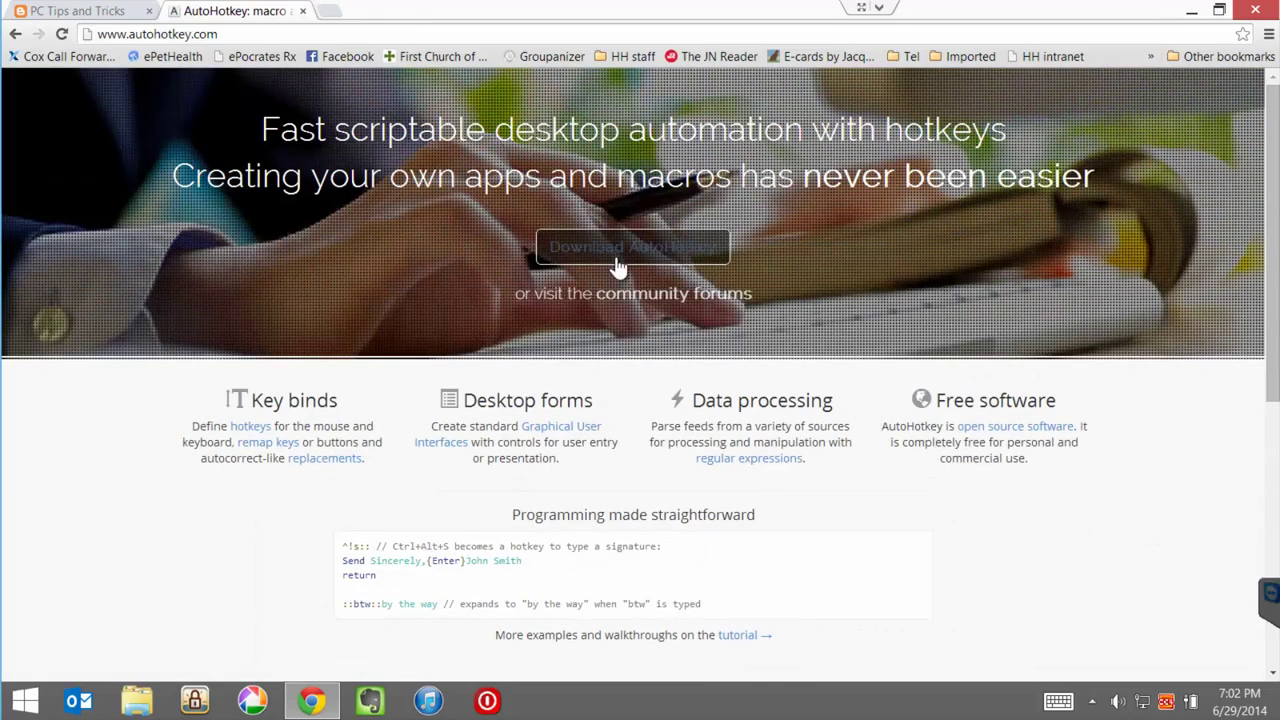
left_click(618, 255)
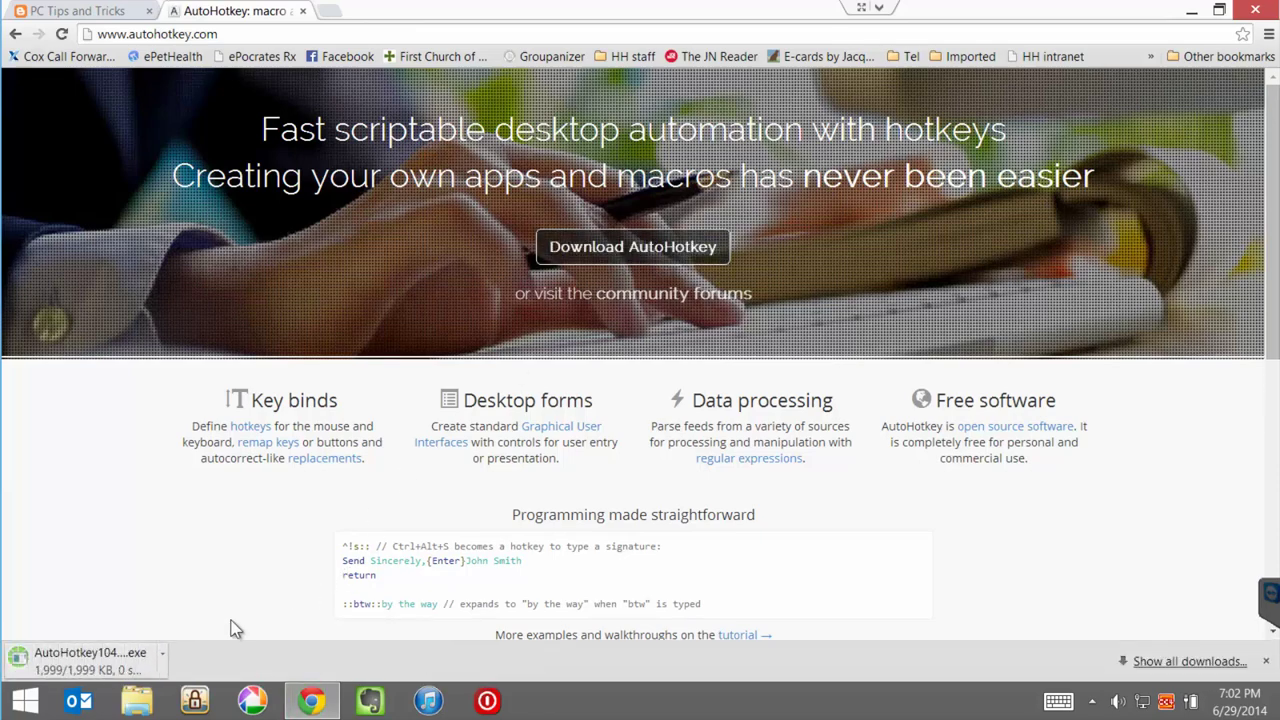
left_click(153, 668)
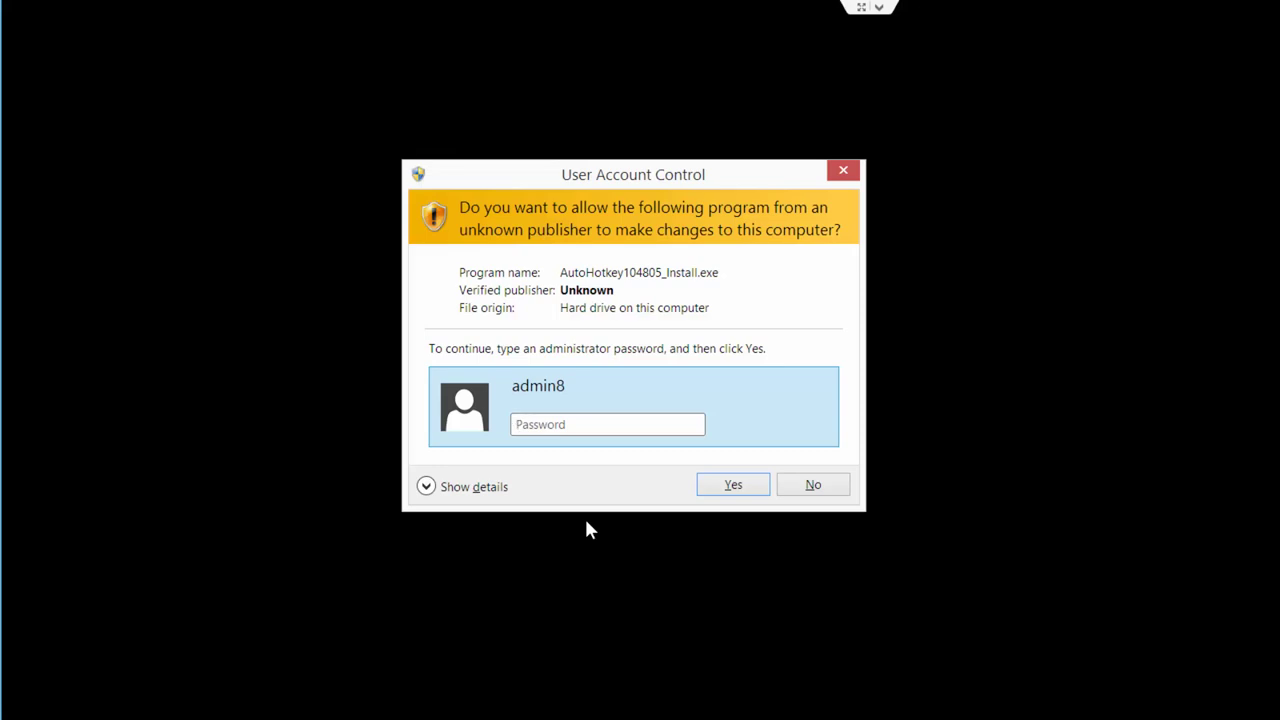
Step: Authorize setup with the admin password and install AutoHotkey with default components, skipping the readme
type("•••••••••")
key("Return")
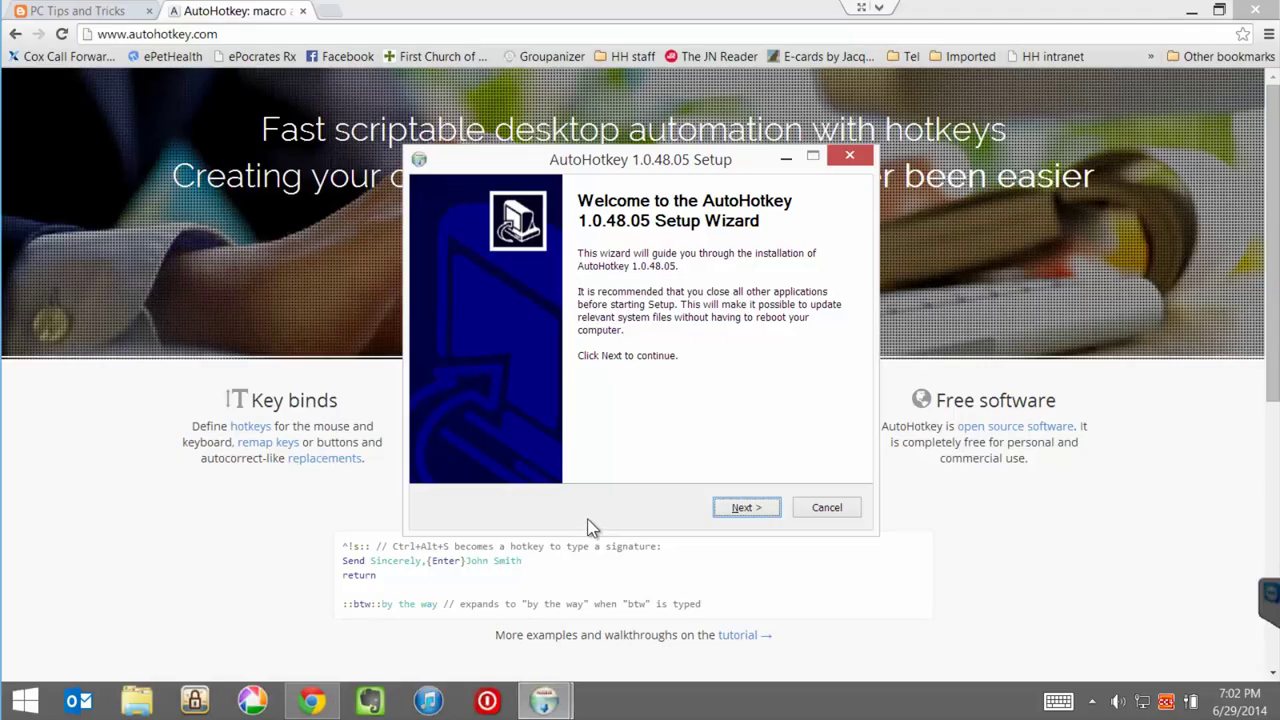
left_click(746, 508)
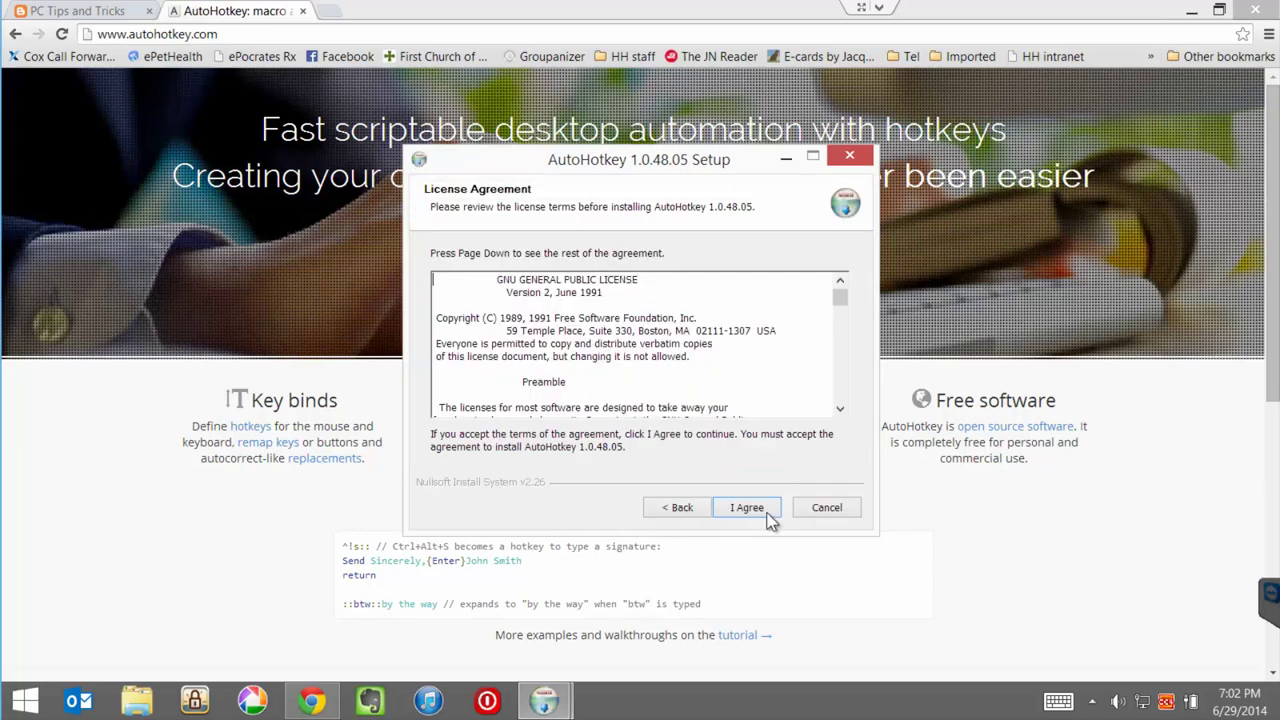
left_click(746, 508)
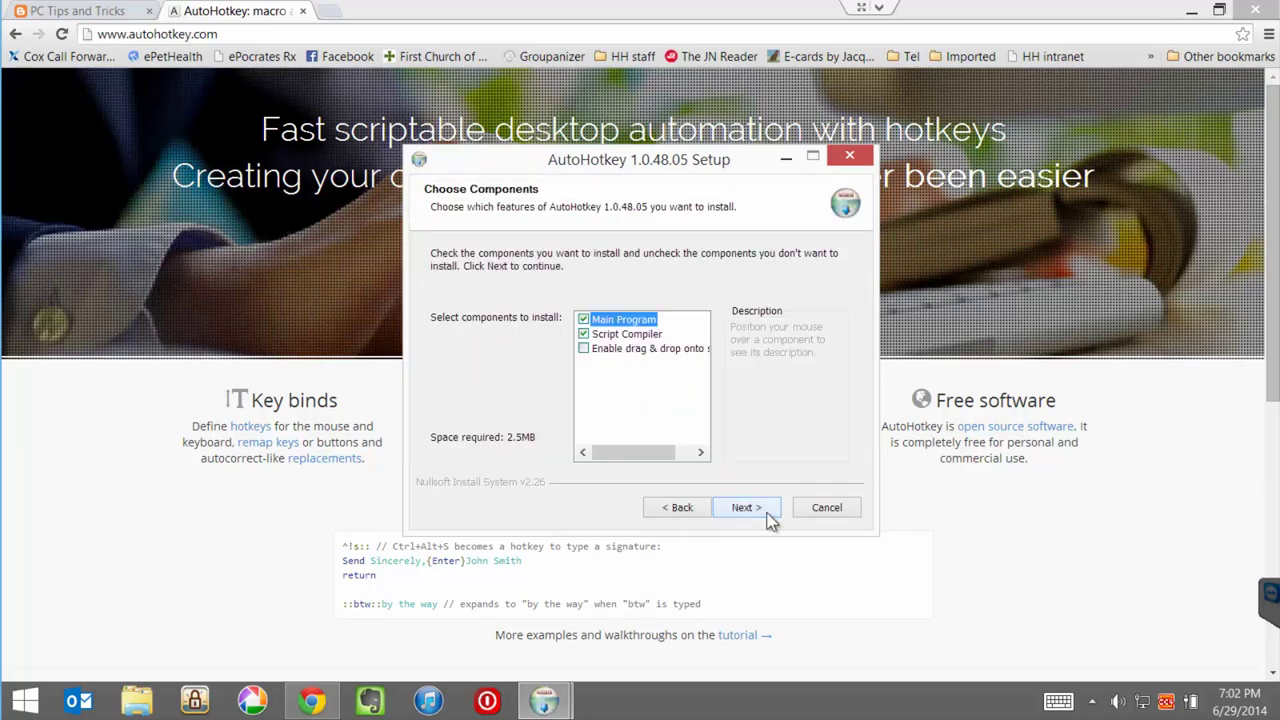
left_click(768, 516)
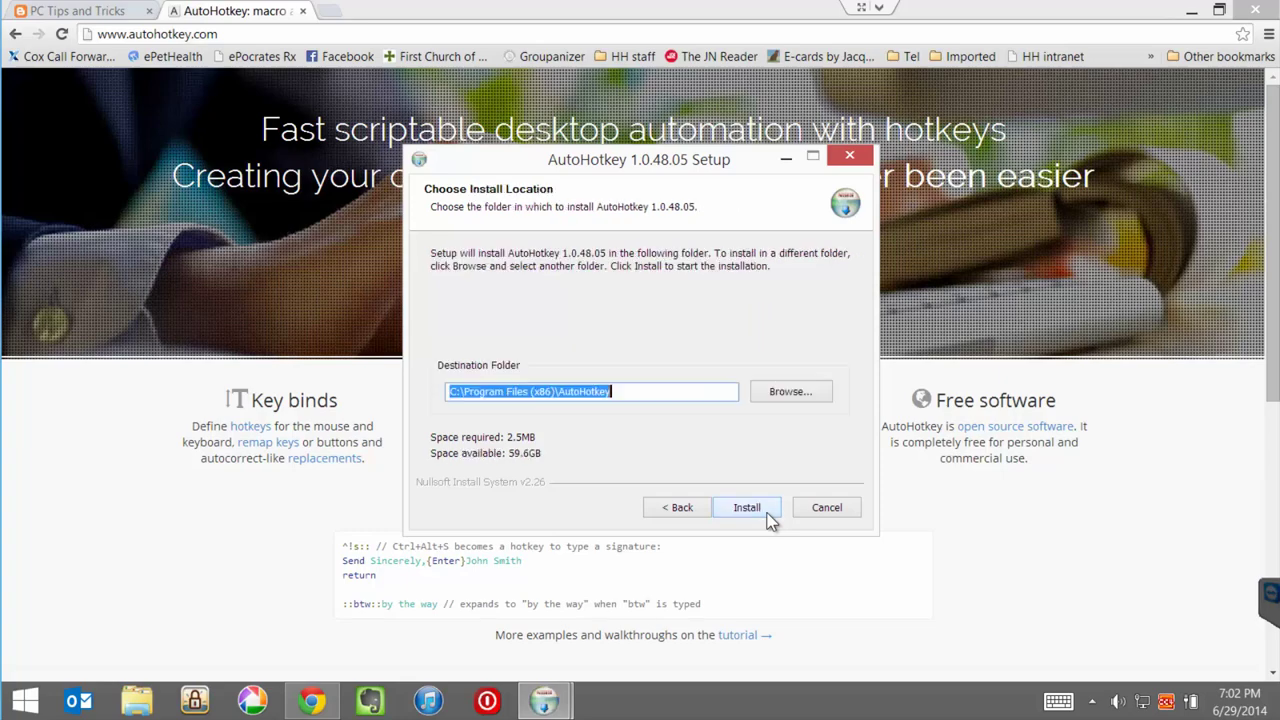
left_click(768, 516)
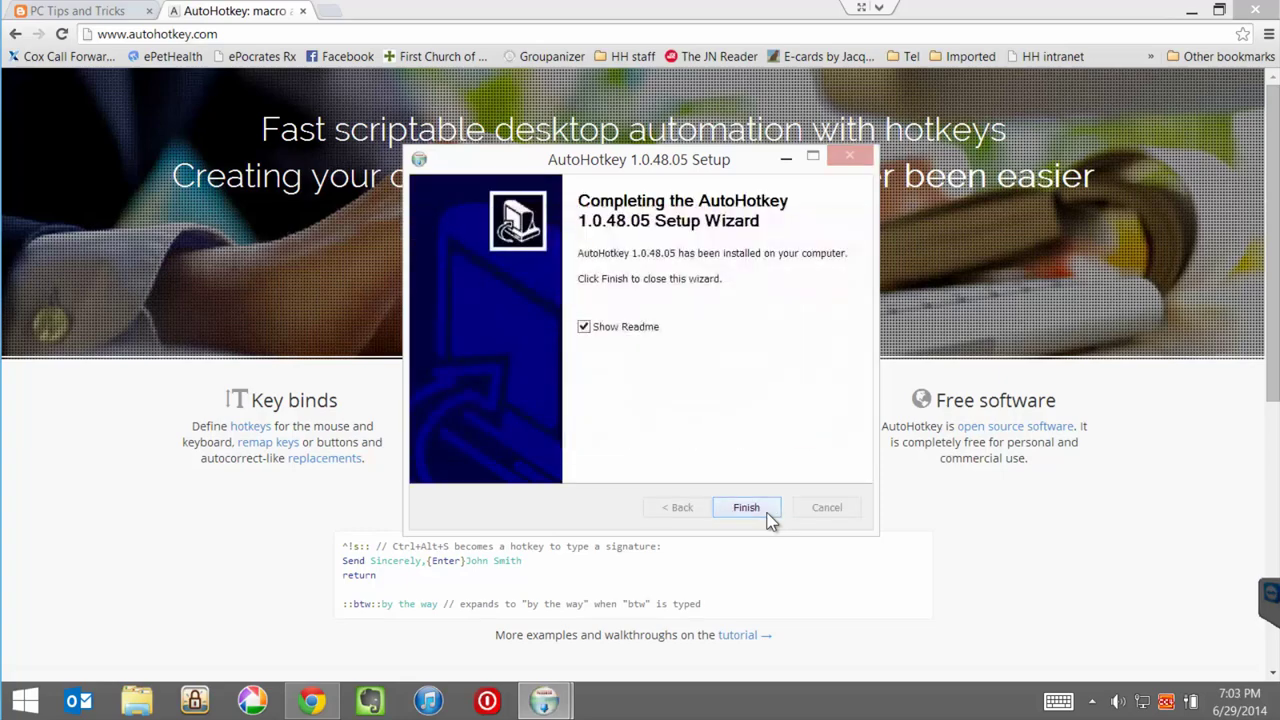
left_click(652, 328)
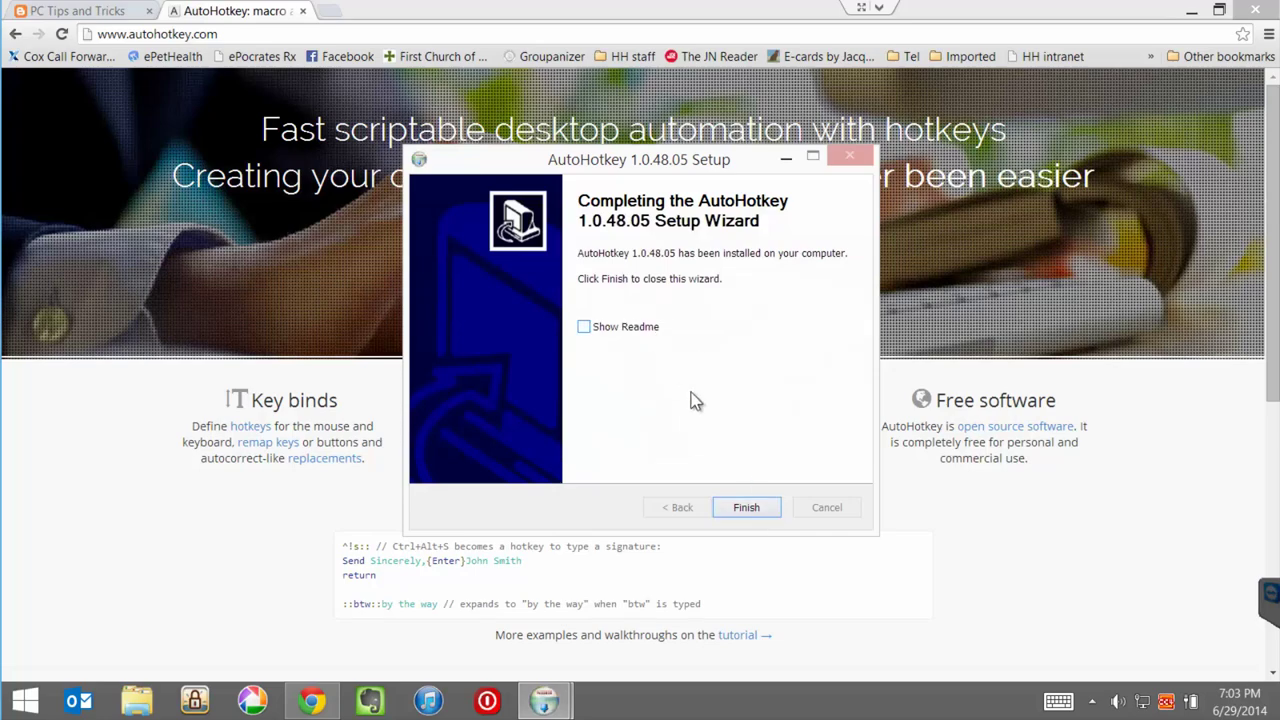
left_click(748, 507)
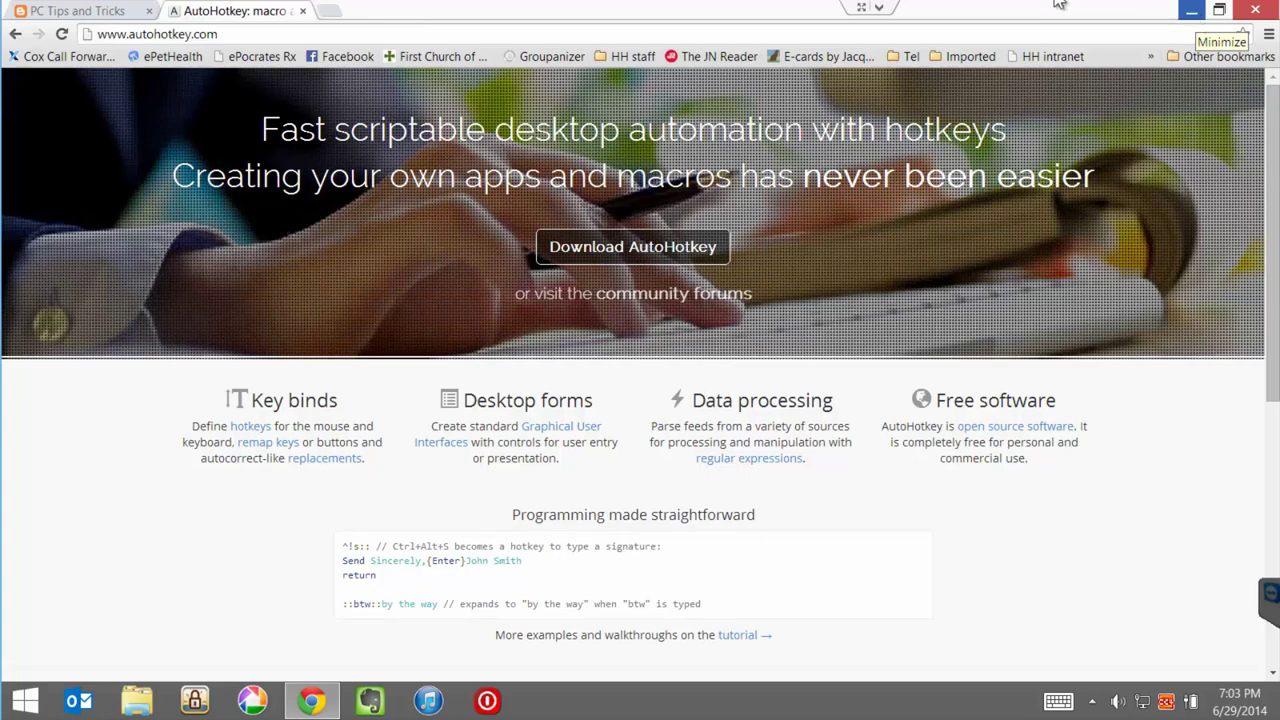
Step: Return to the PC Tips and Tricks post and copy the #IfWinActive ahk_class Chrome_WidgetWin_1 script lines
left_click(115, 12)
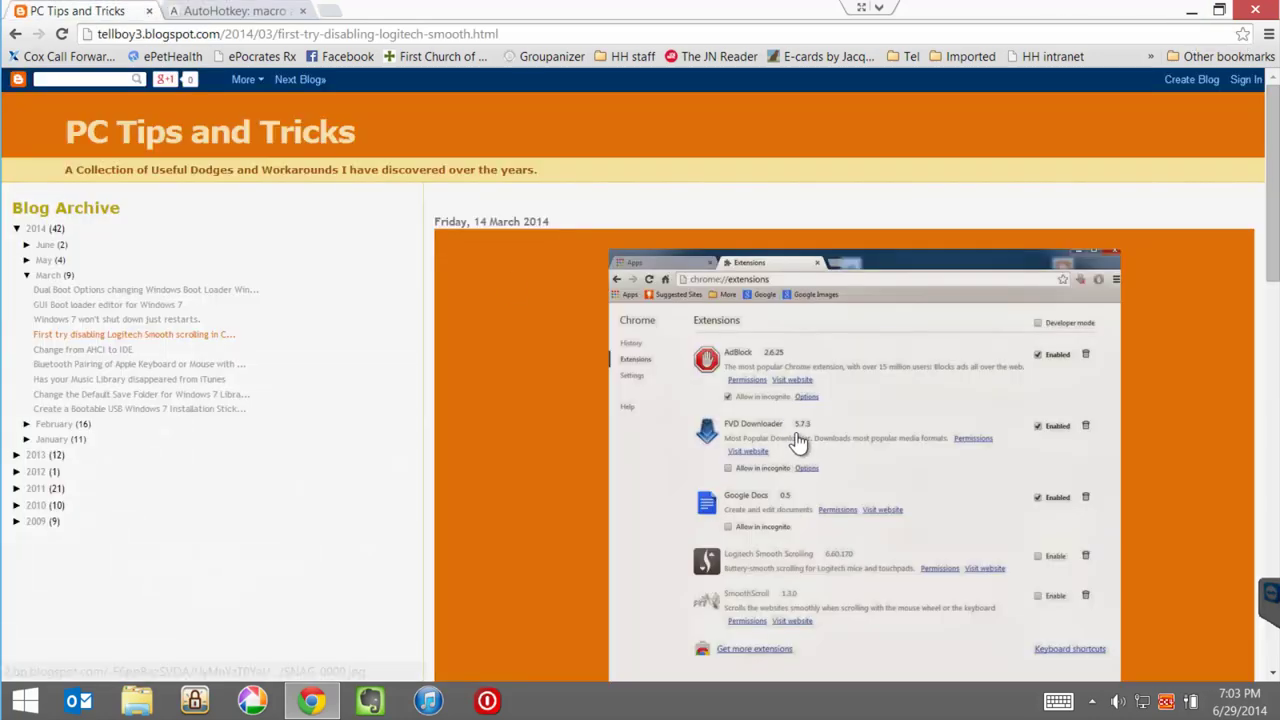
left_click_drag(1272, 257, 1250, 418)
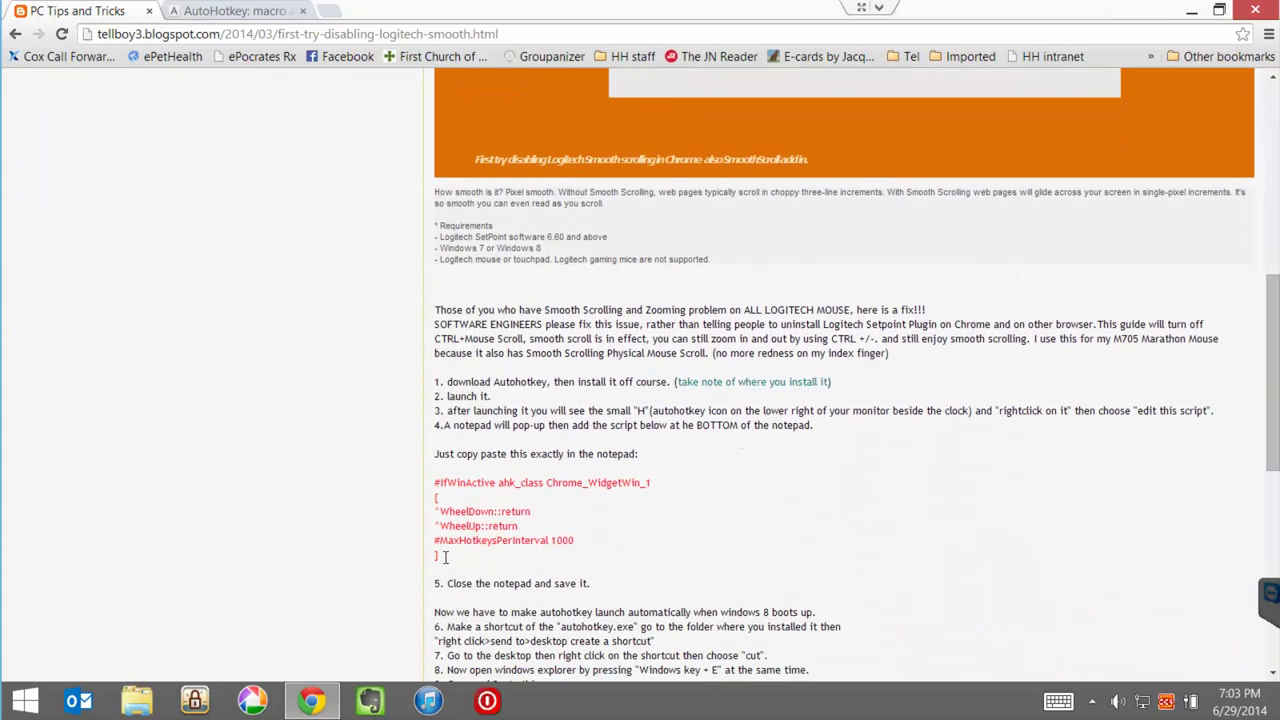
left_click_drag(452, 557, 442, 482)
right_click(443, 482)
left_click(462, 494)
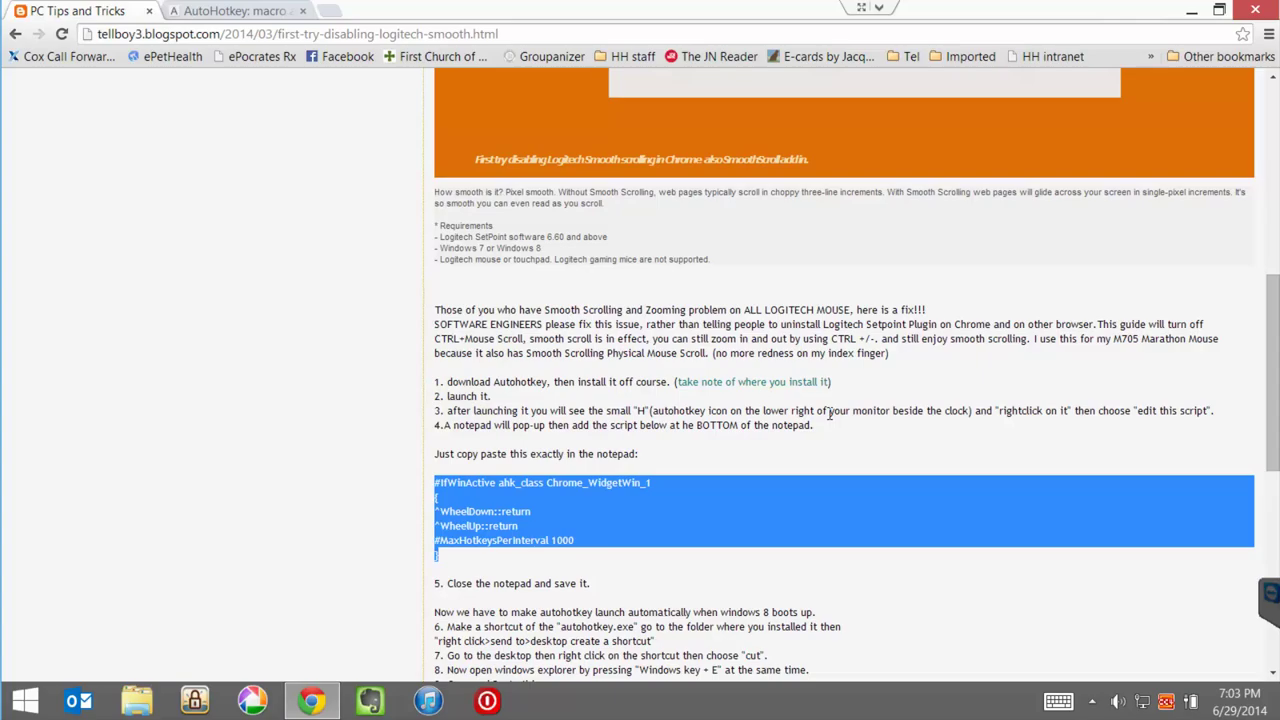
Step: Launch AutoHotkey from search and accept creating the sample AutoHotkey.ahk script
key("super")
type("asuto")
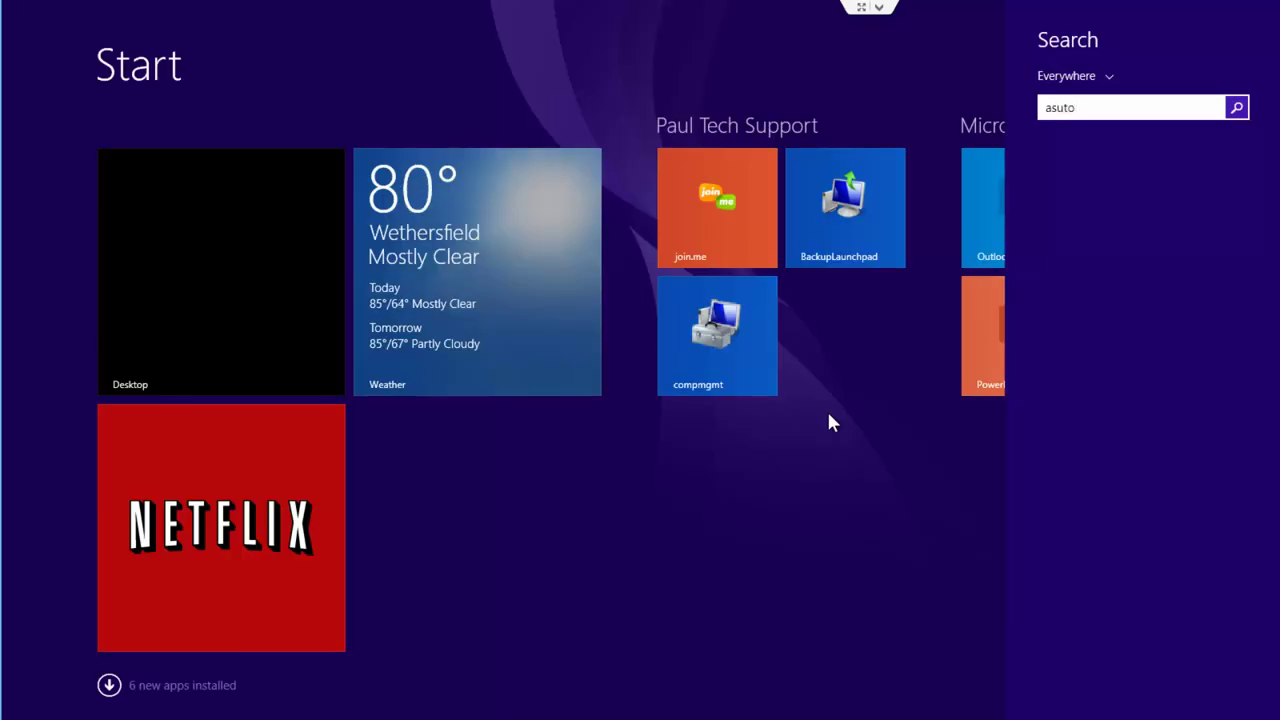
key("BackSpace")
key("BackSpace")
key("BackSpace")
key("BackSpace")
type("utohot")
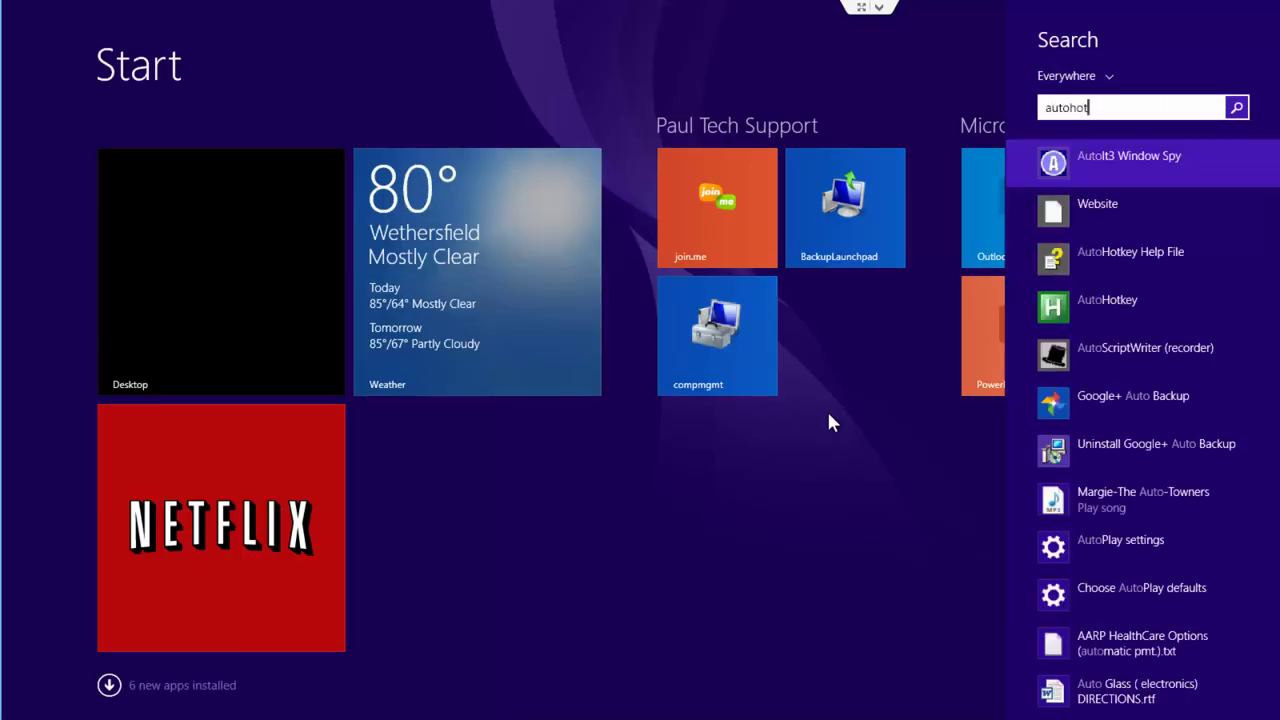
key("Down")
key("Down")
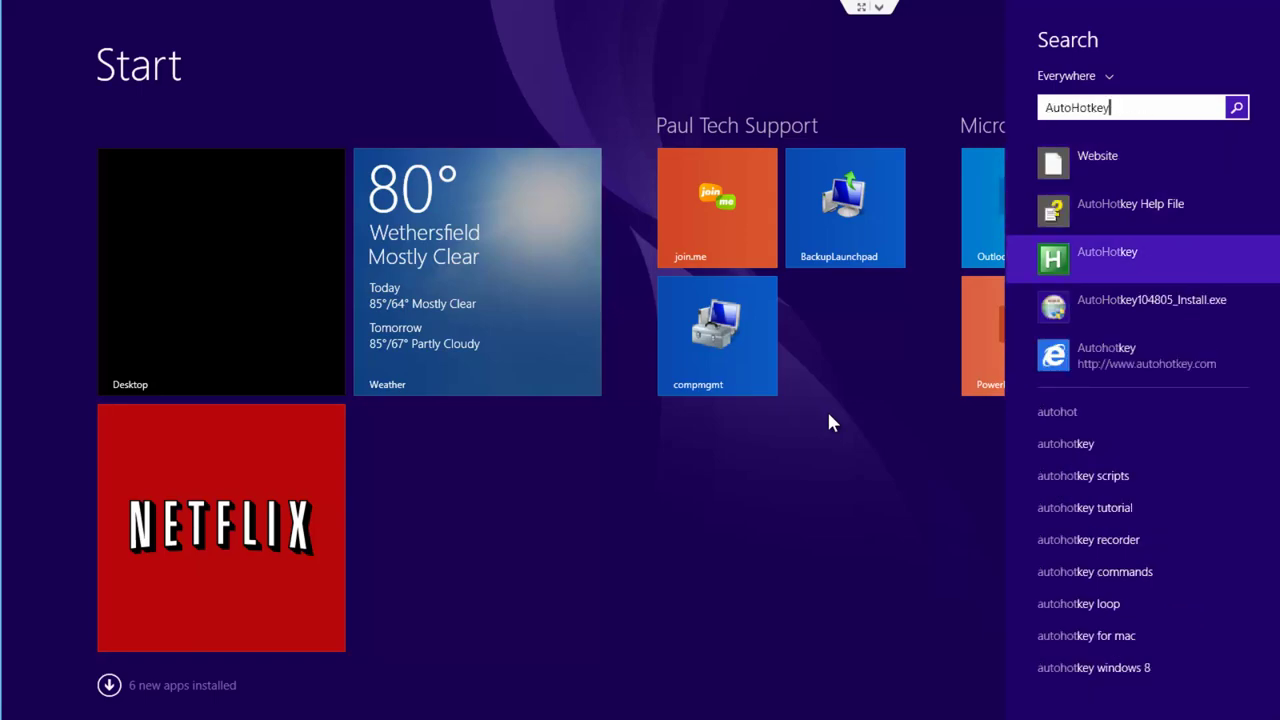
key("Return")
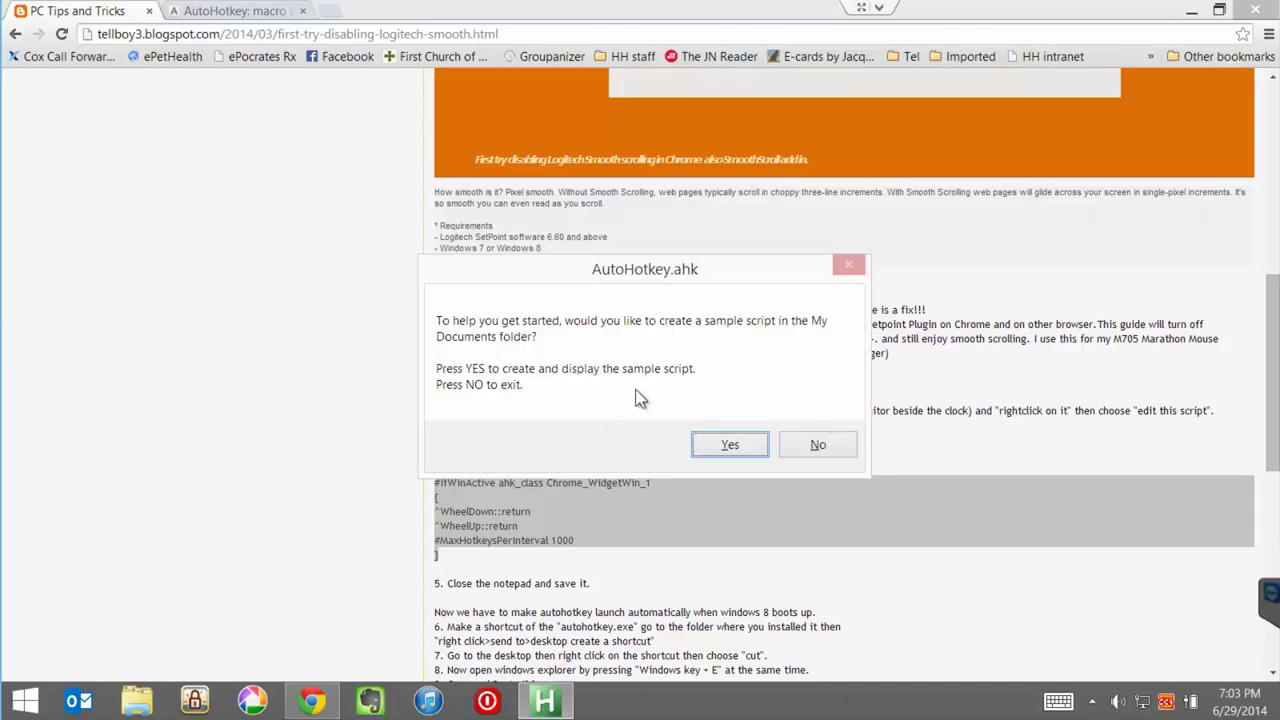
left_click(730, 445)
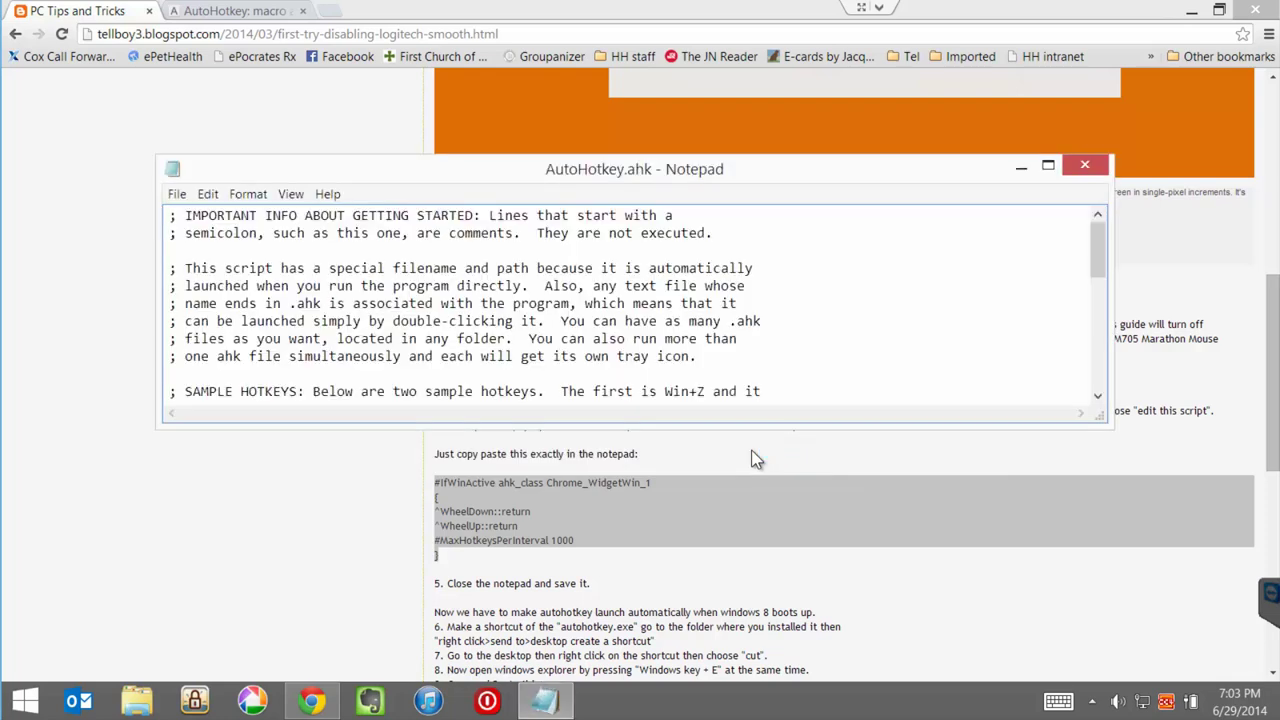
Step: Paste the Chrome wheel-blocking code at the end of AutoHotkey.ahk and save it
left_click_drag(764, 425, 758, 662)
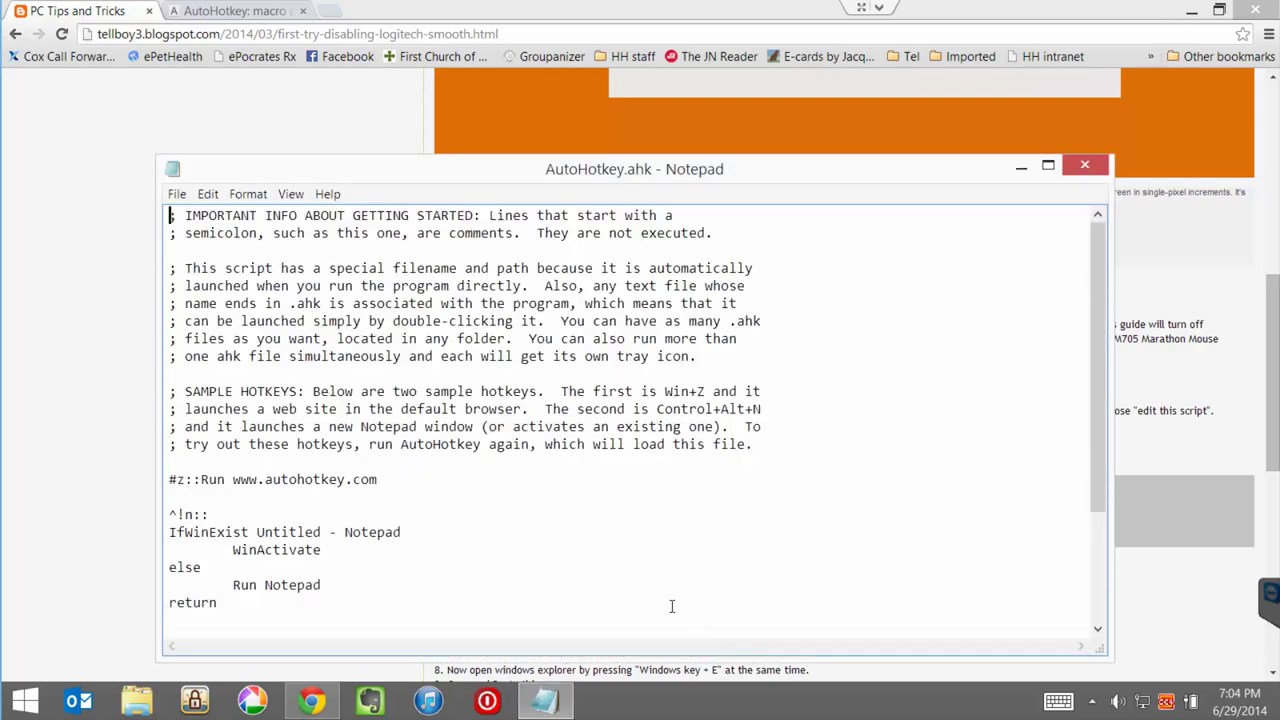
scroll(590, 527, "down", 2)
scroll(590, 527, "down", 1)
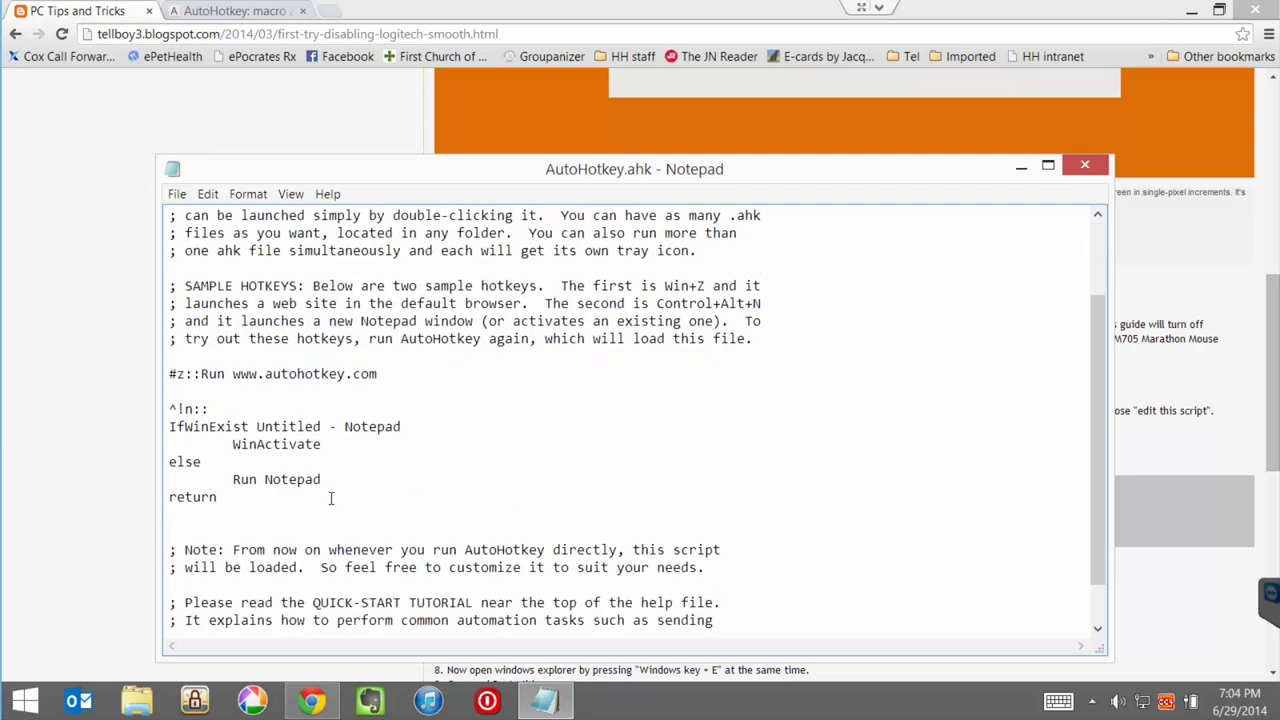
left_click(220, 502)
left_click(1178, 340)
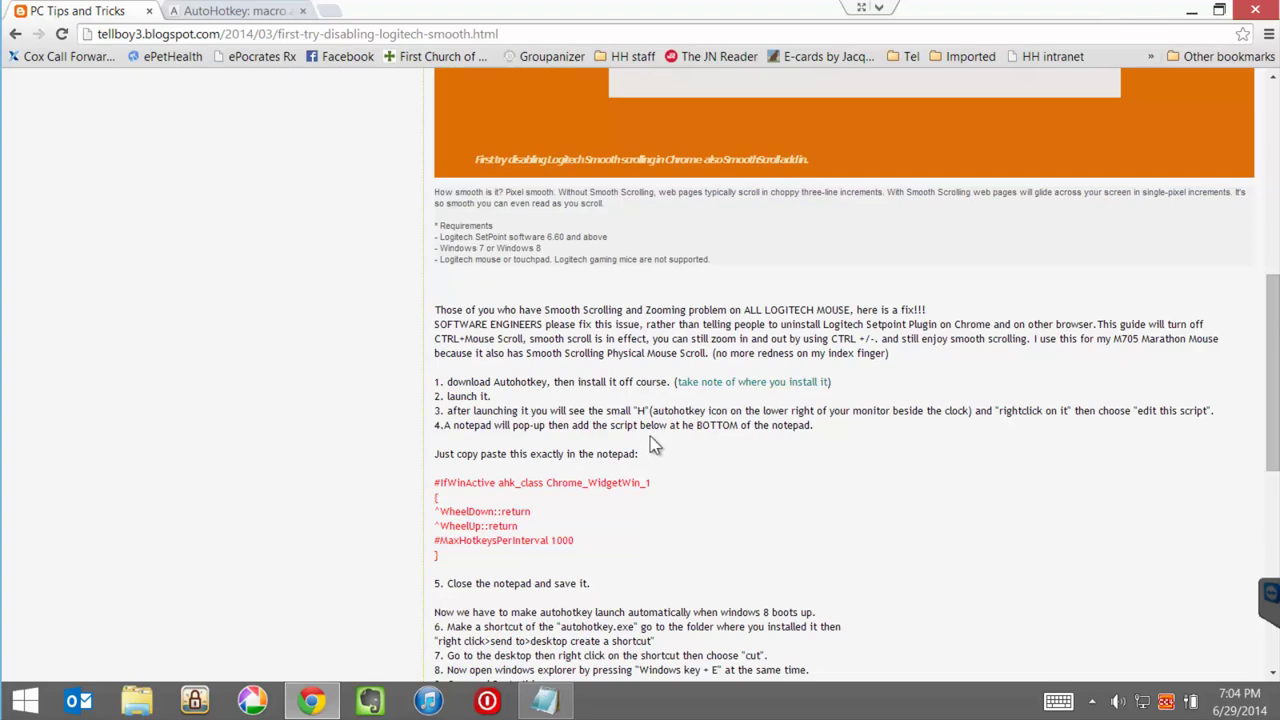
key("alt+Tab")
key("Up")
key("Up")
key("Up")
key("Up")
key("Up")
key("End")
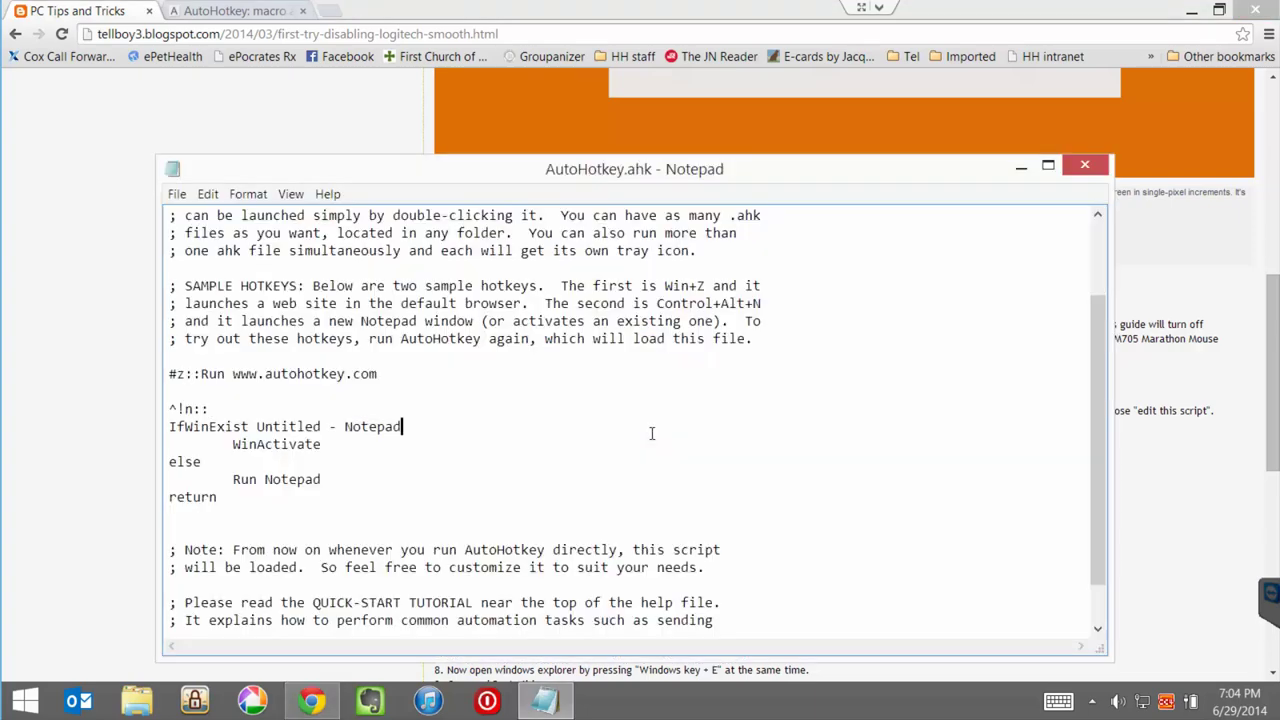
key("ctrl+End")
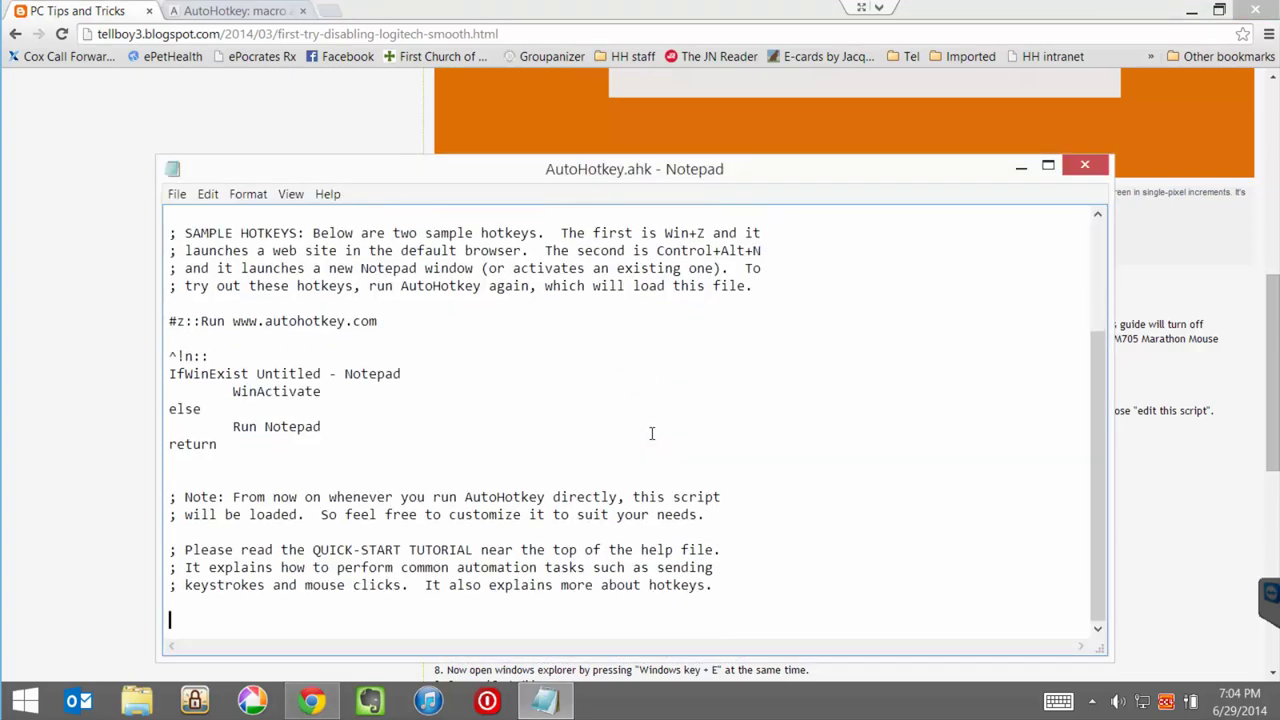
key("ctrl+v")
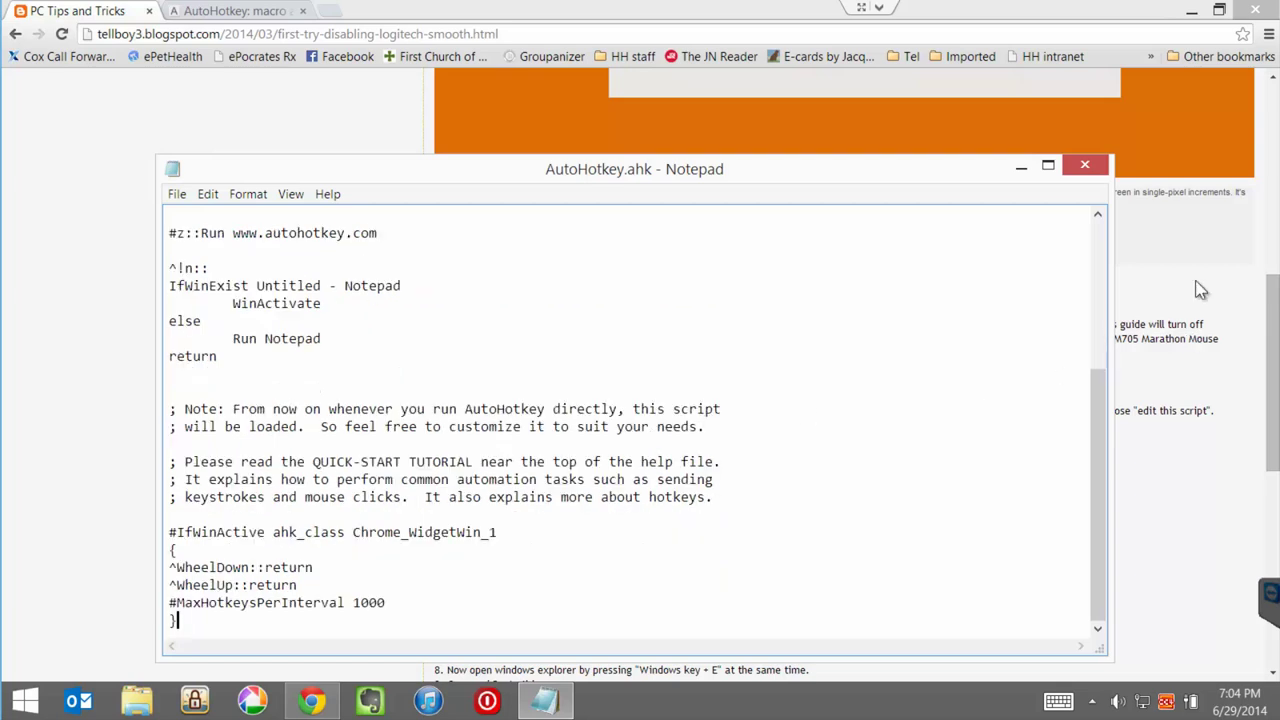
left_click(1084, 166)
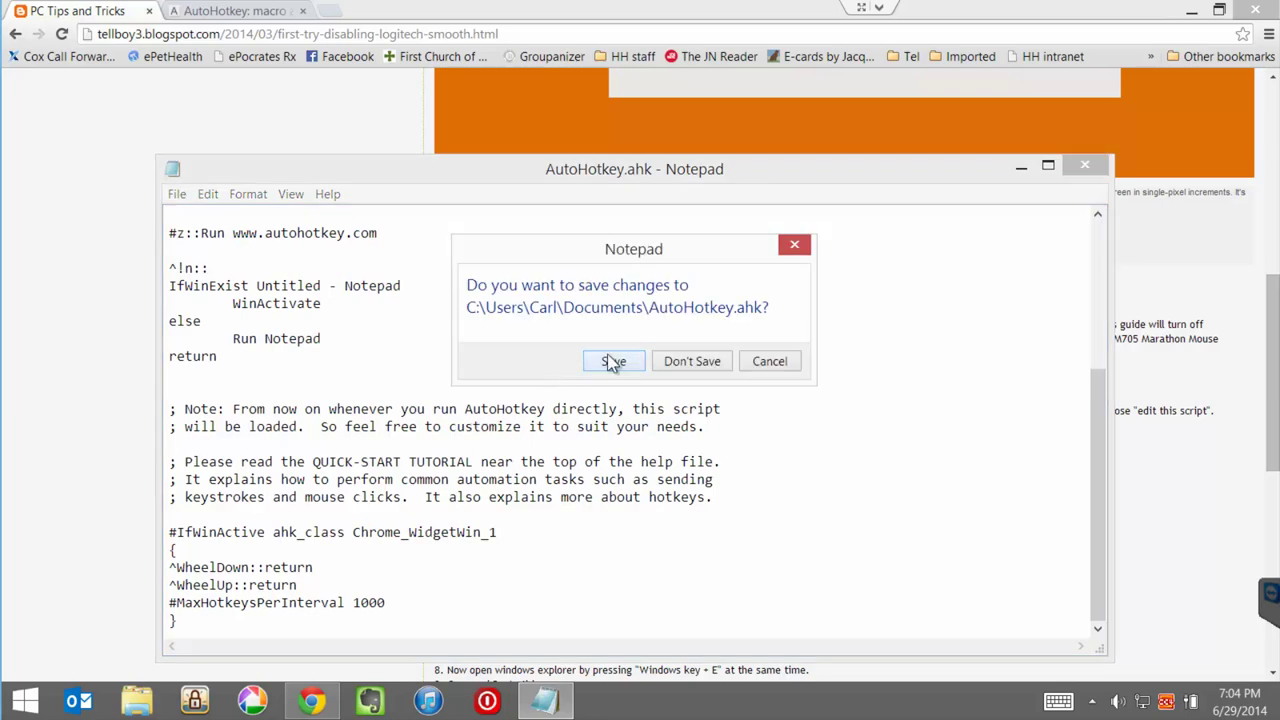
left_click(609, 358)
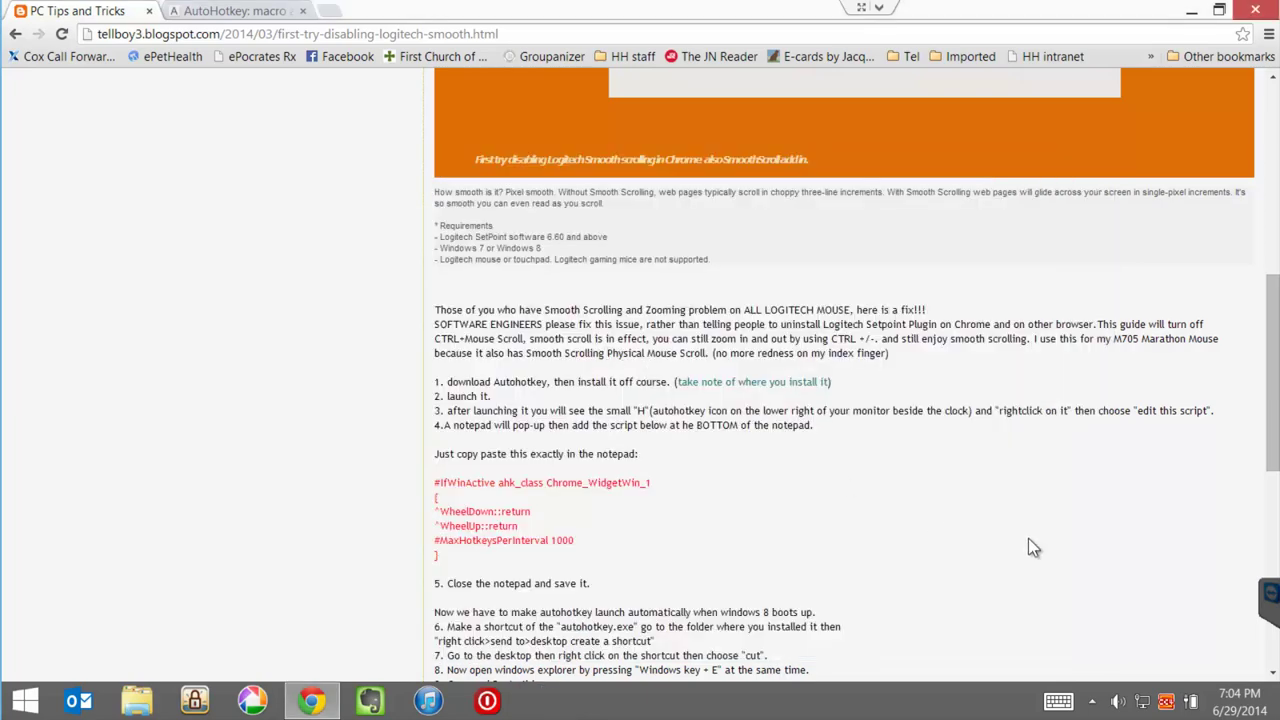
Step: Run Shell:Common Startup to open the all-users Startup folder in File Explorer
scroll(1028, 538, "down", 2)
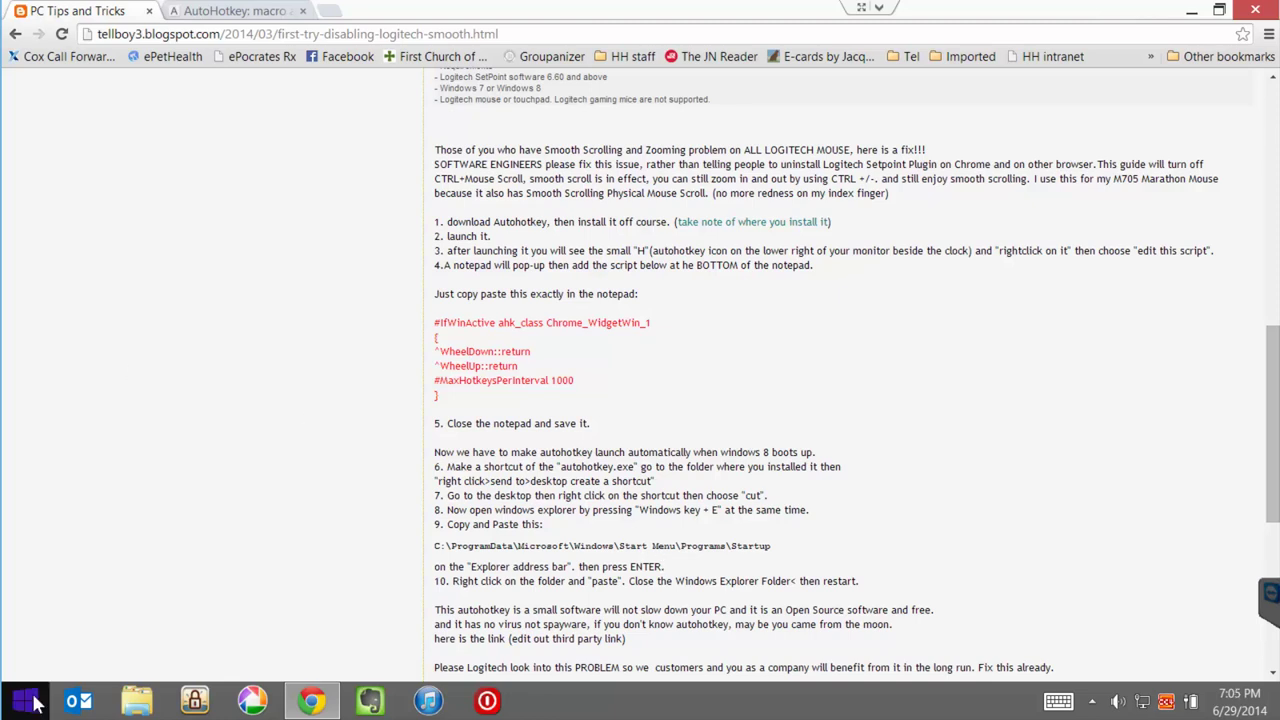
key("super+r")
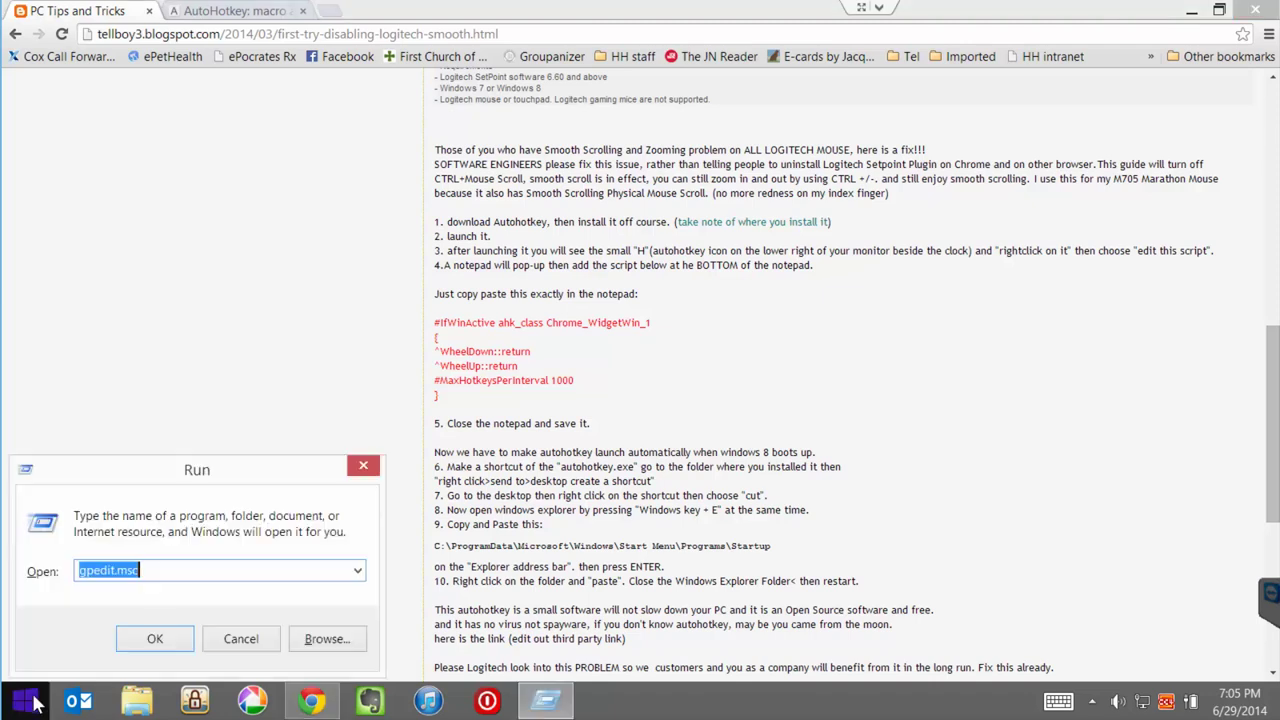
type("Shell:Common Startup")
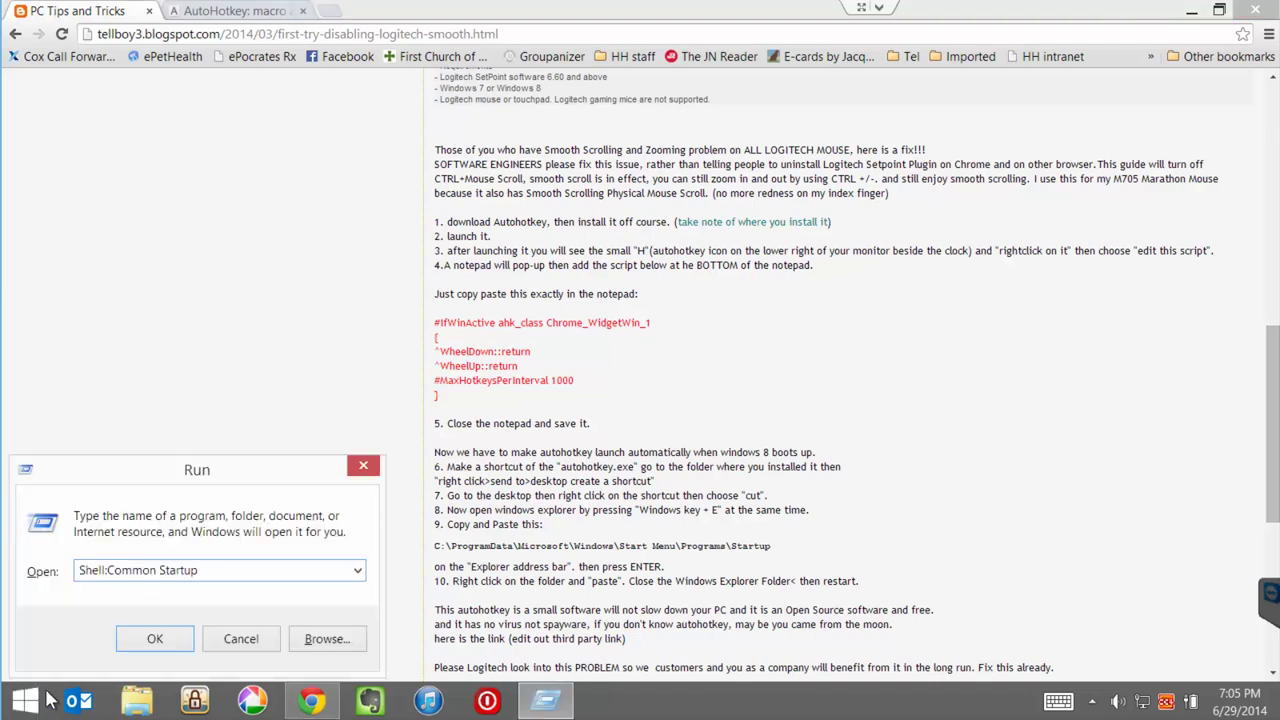
left_click(155, 639)
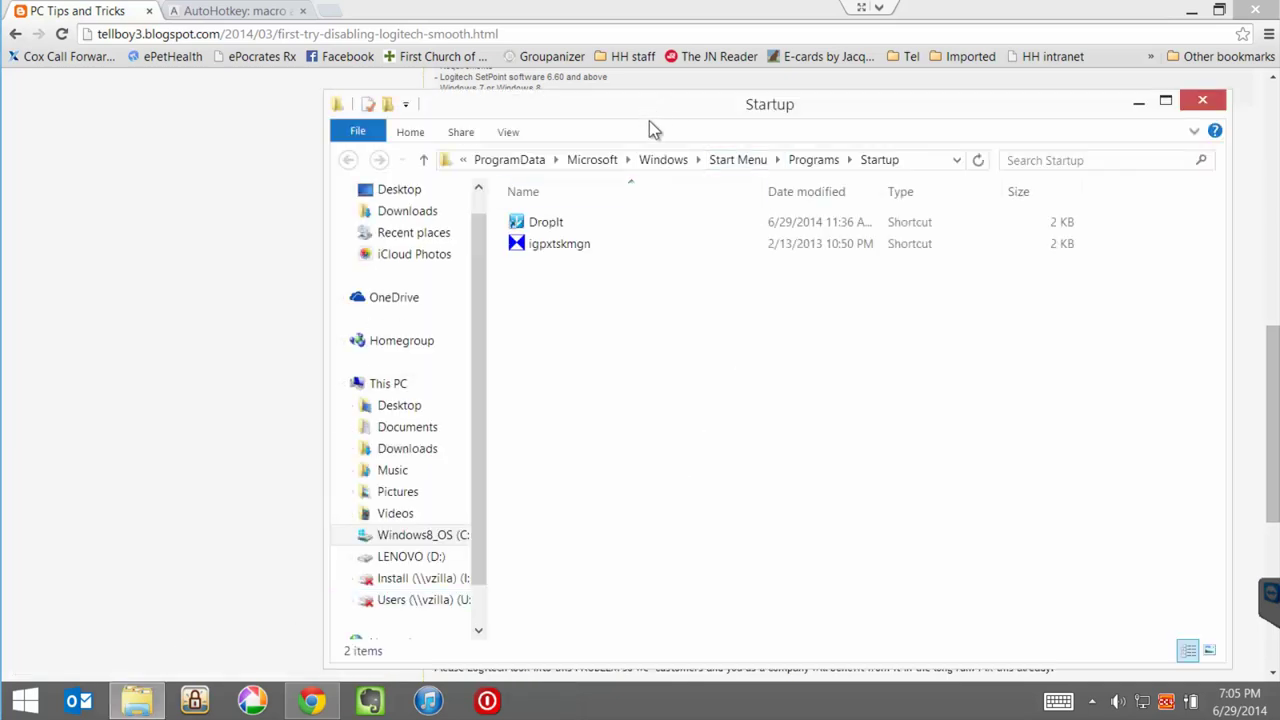
left_click_drag(655, 110, 1020, 123)
left_click(1094, 701)
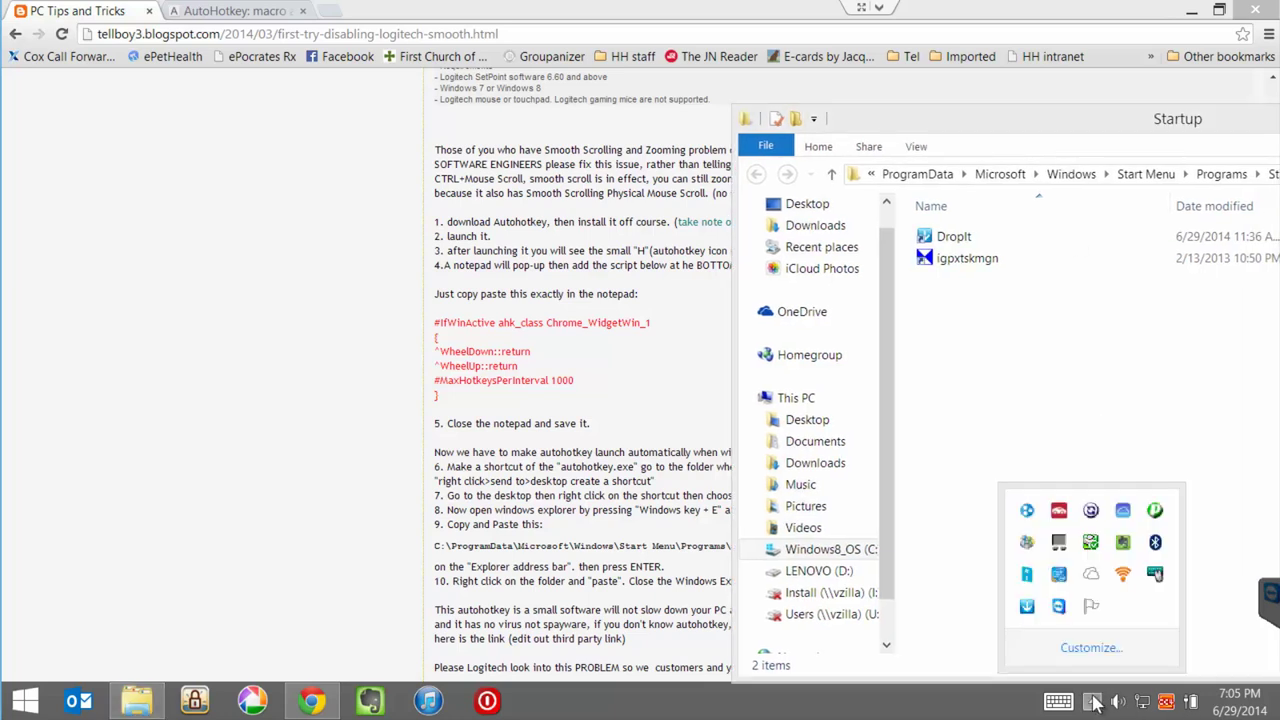
Step: Relaunch AutoHotkey via Start search, then open and close its AutoHotkey.ahk status window
left_click(1094, 701)
key("super")
type("autohotkey")
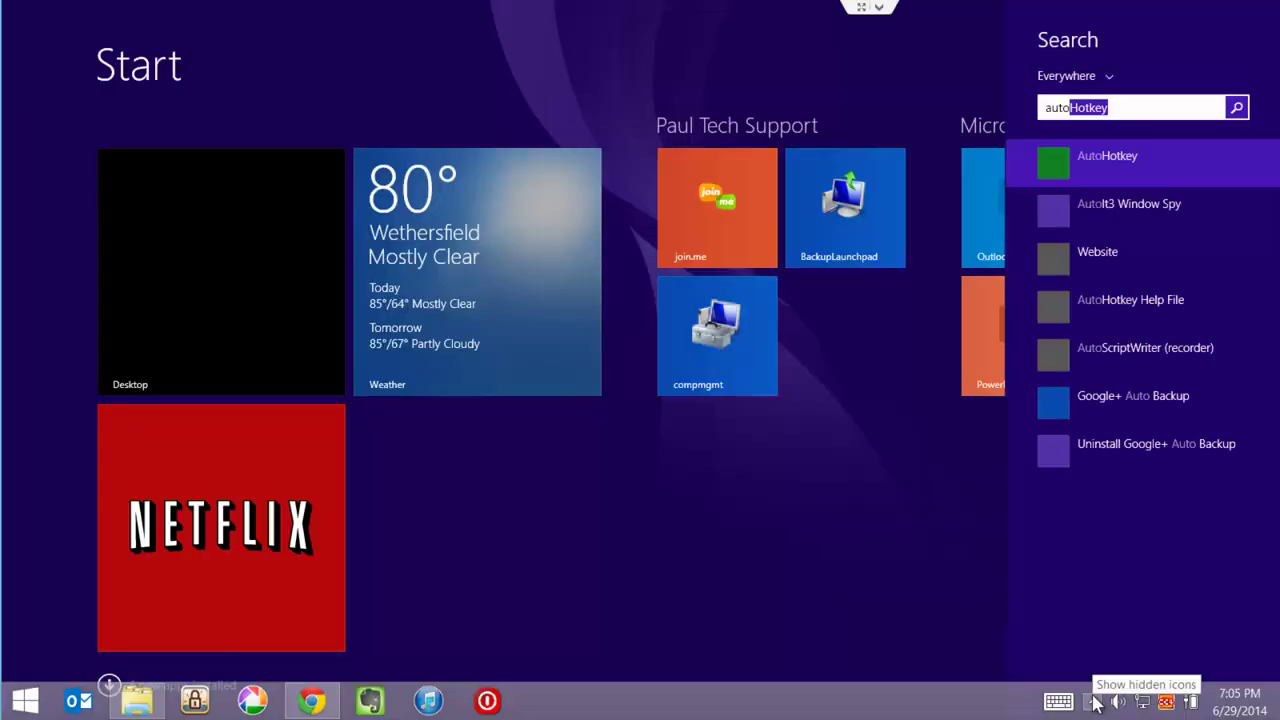
key("Return")
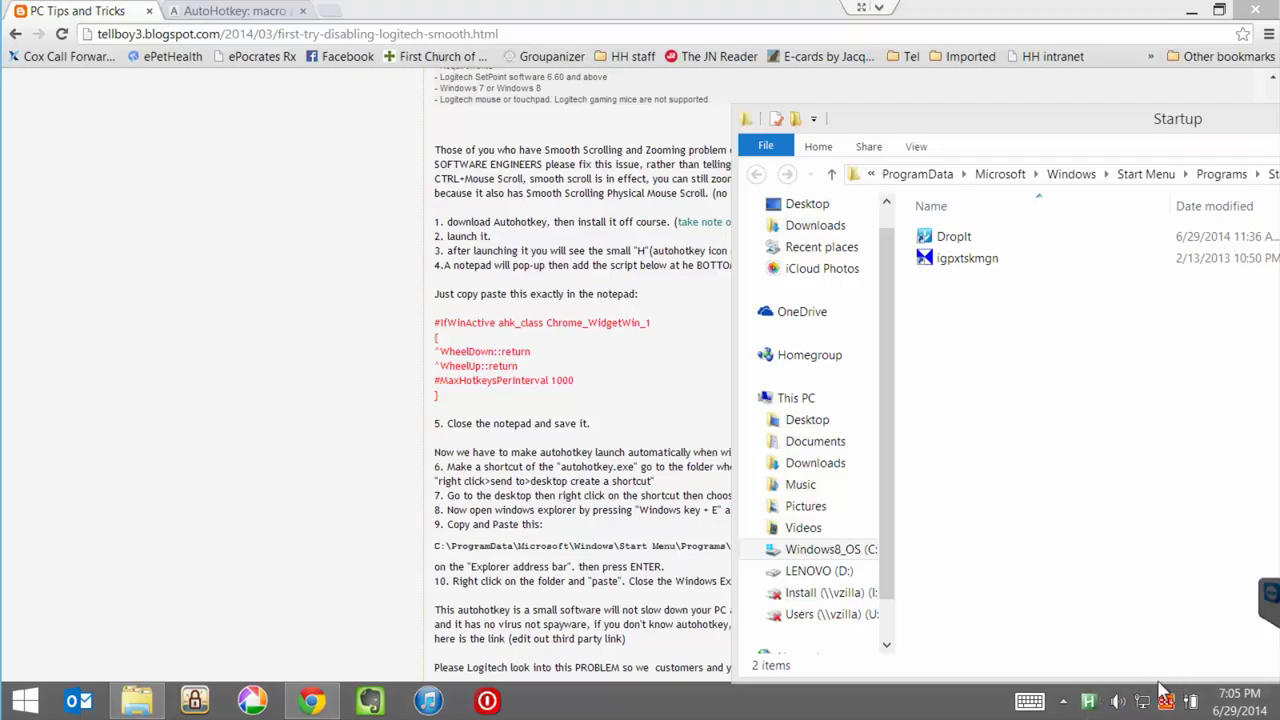
double_click(1089, 704)
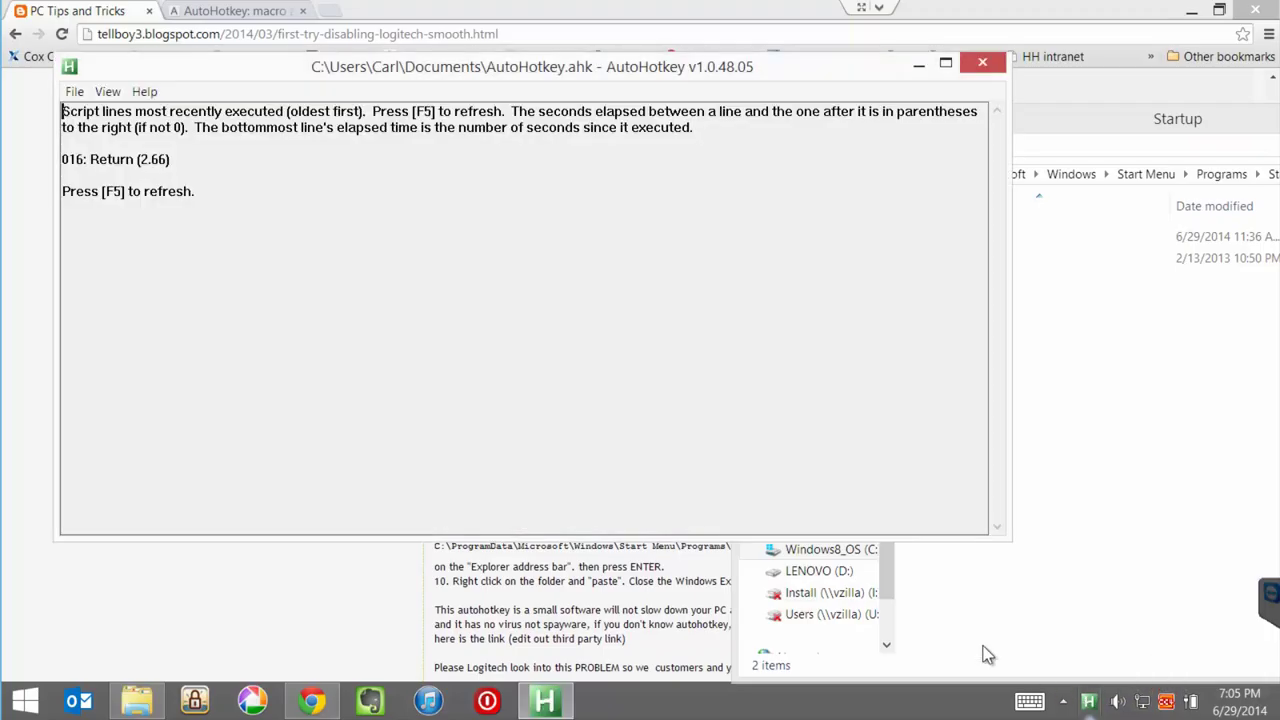
left_click(113, 92)
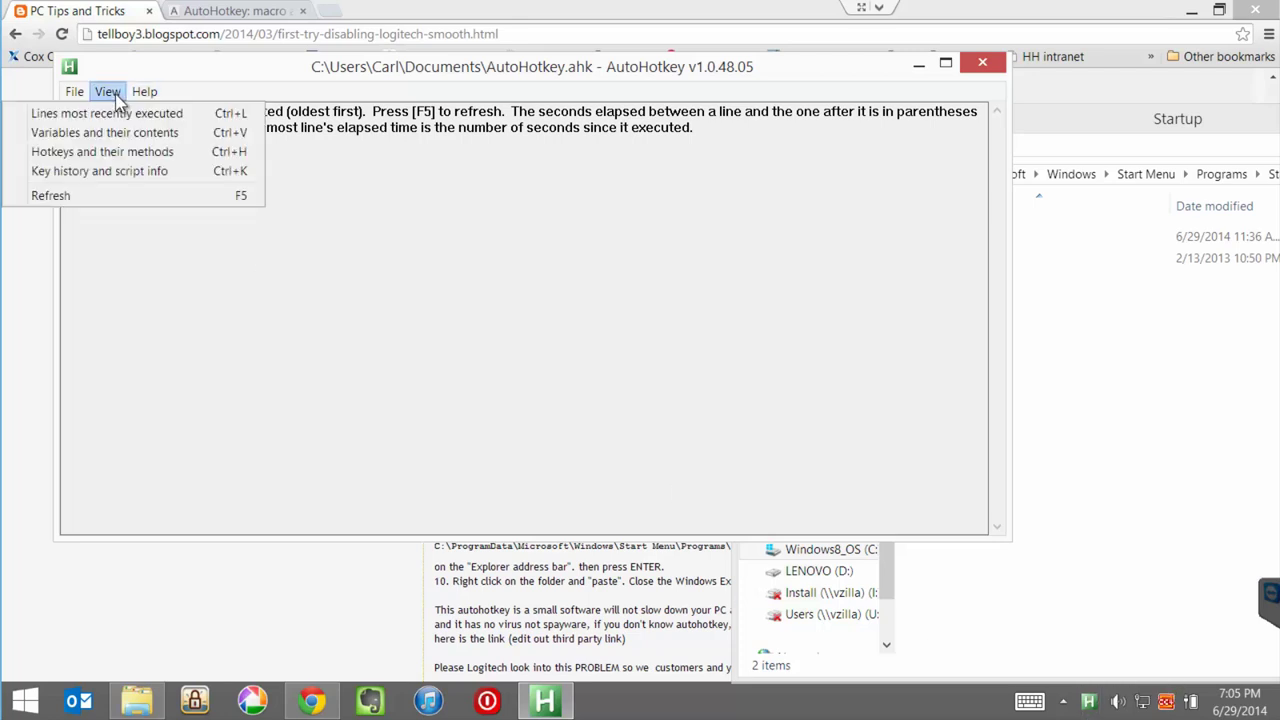
mouse_move(79, 96)
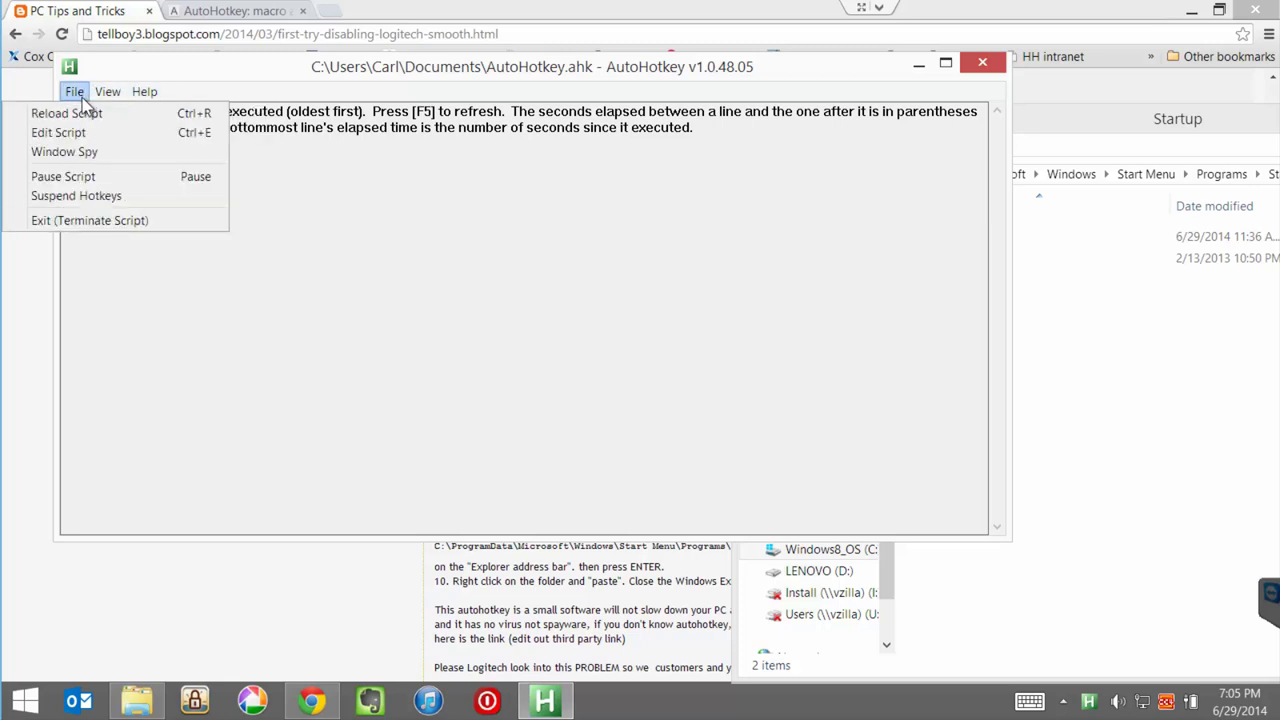
left_click(981, 65)
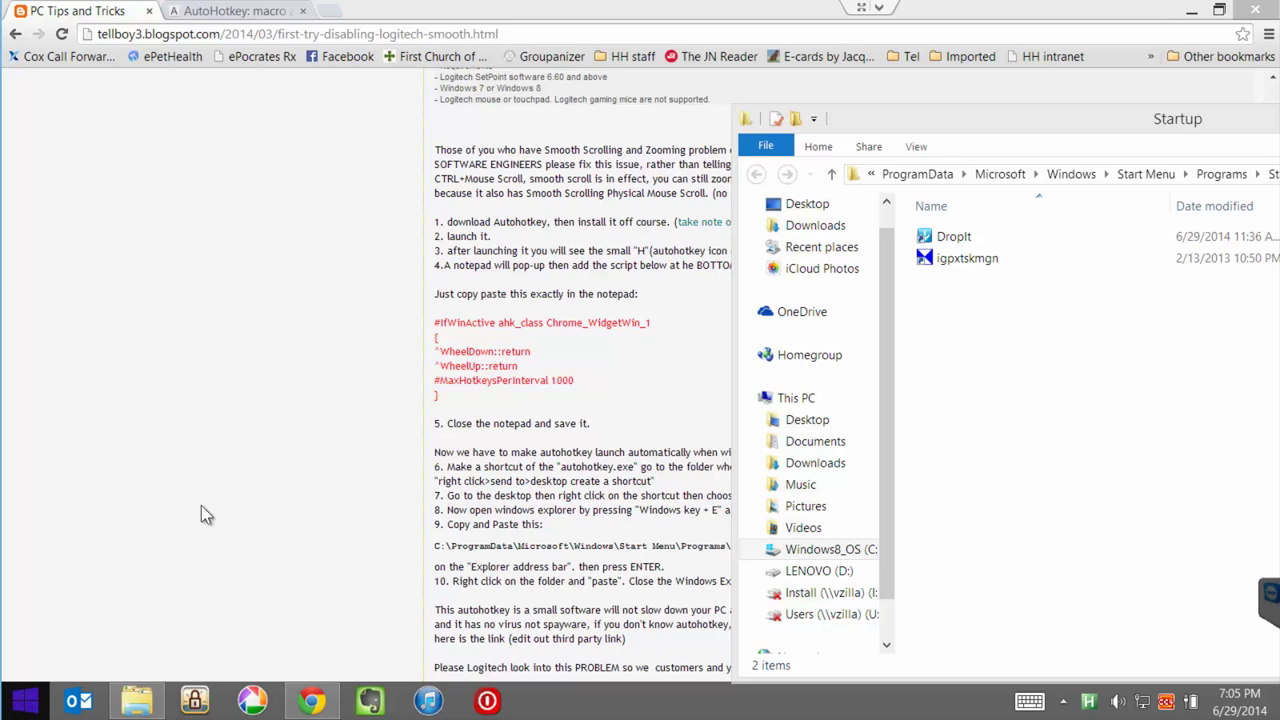
Step: Move the Startup folder window to the left and minimize it
left_click(468, 398)
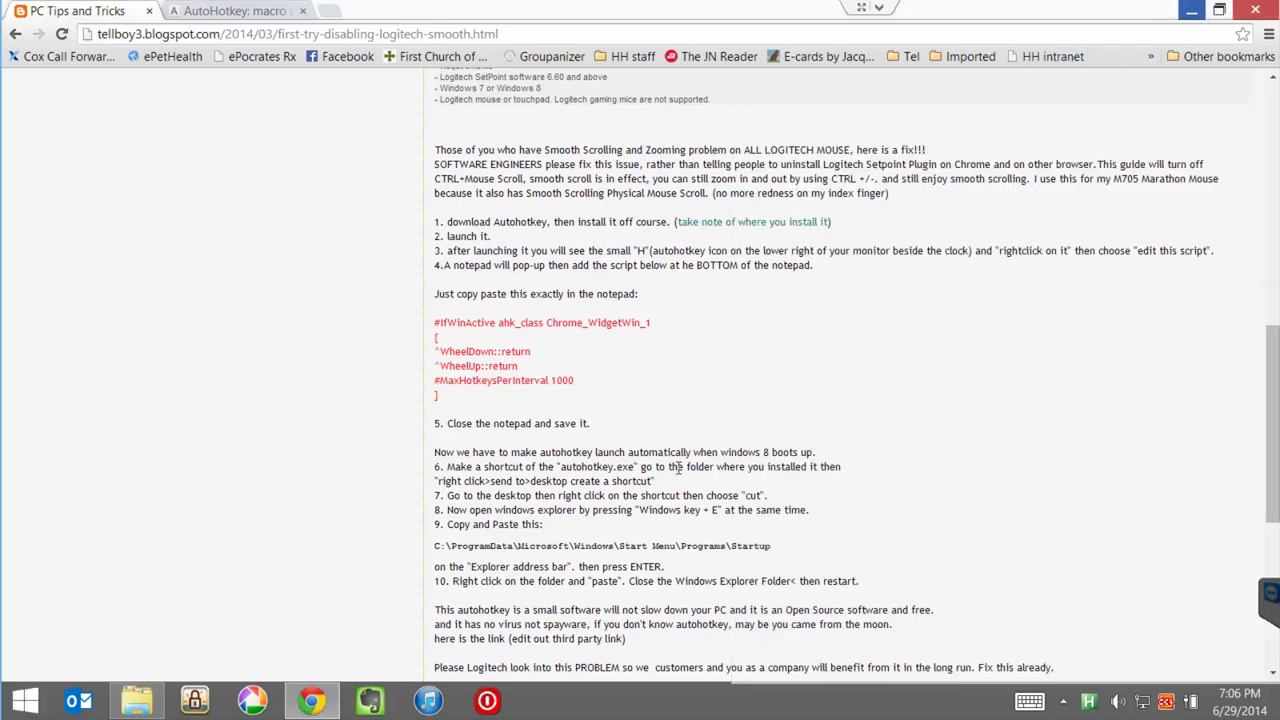
left_click(137, 700)
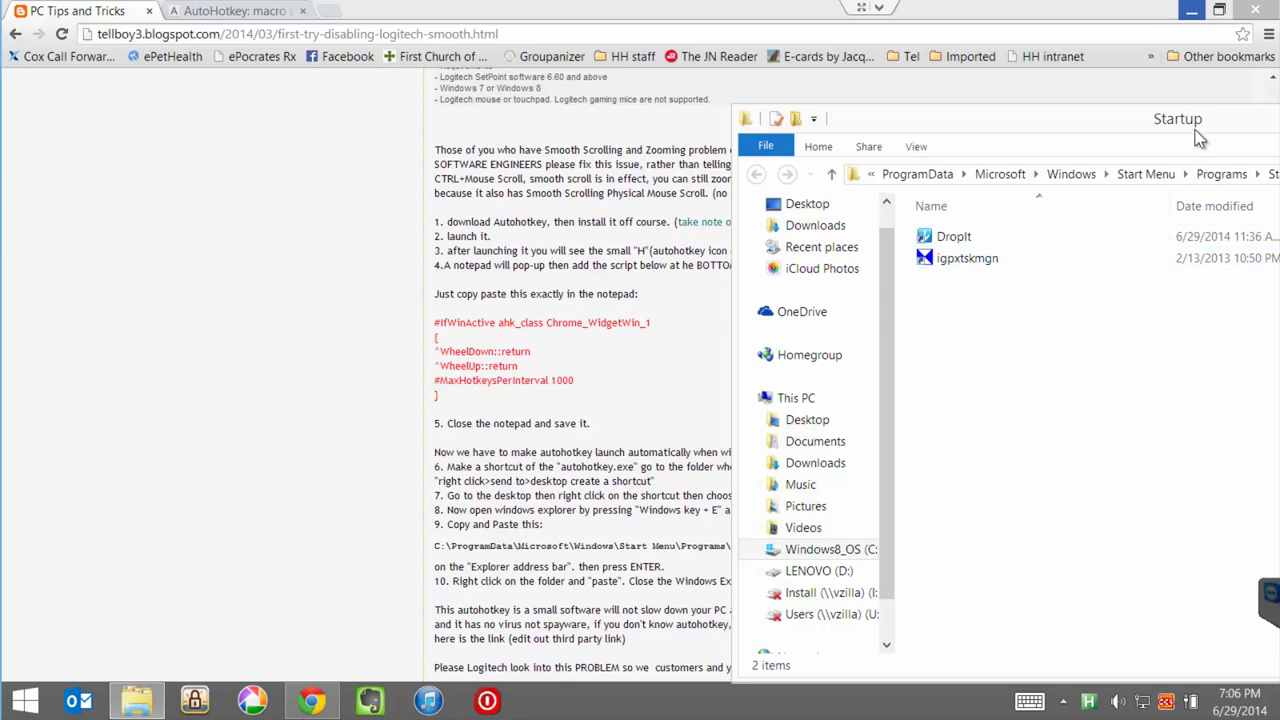
left_click_drag(1194, 127, 570, 69)
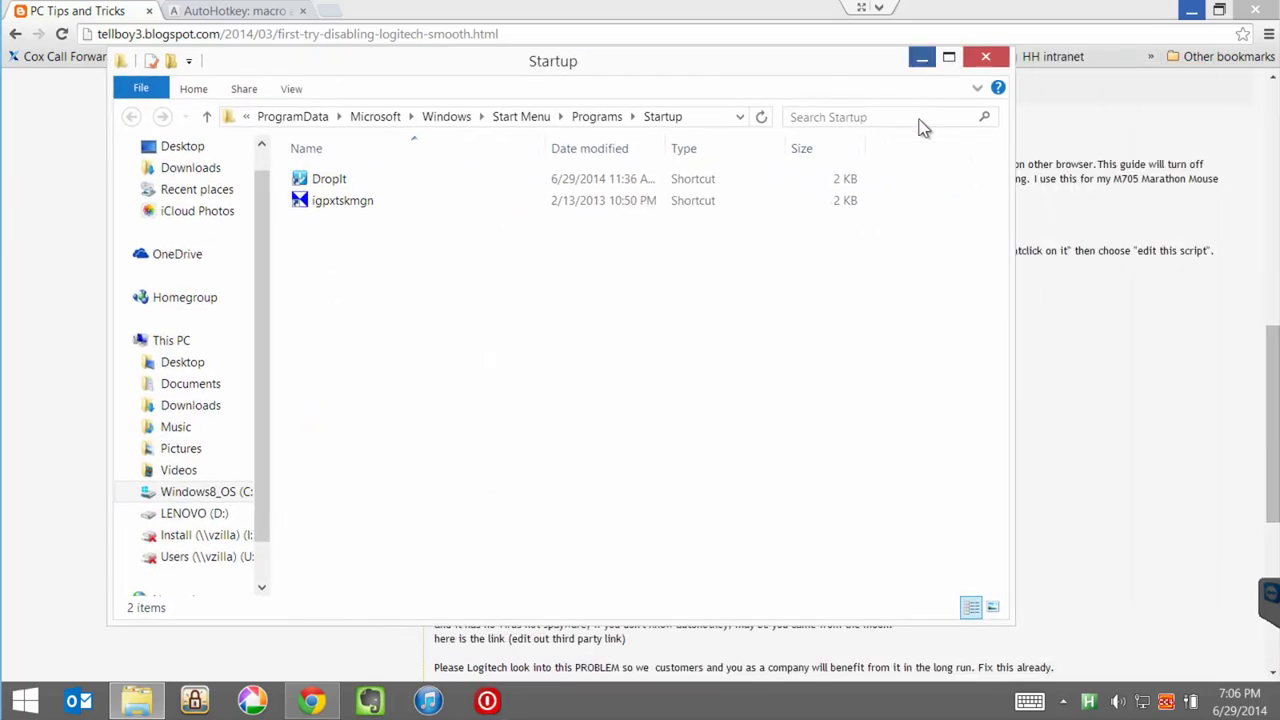
left_click(921, 56)
Step: Browse in a new Explorer window to C:\Program Files (x86)\AutoHotkey
right_click(137, 700)
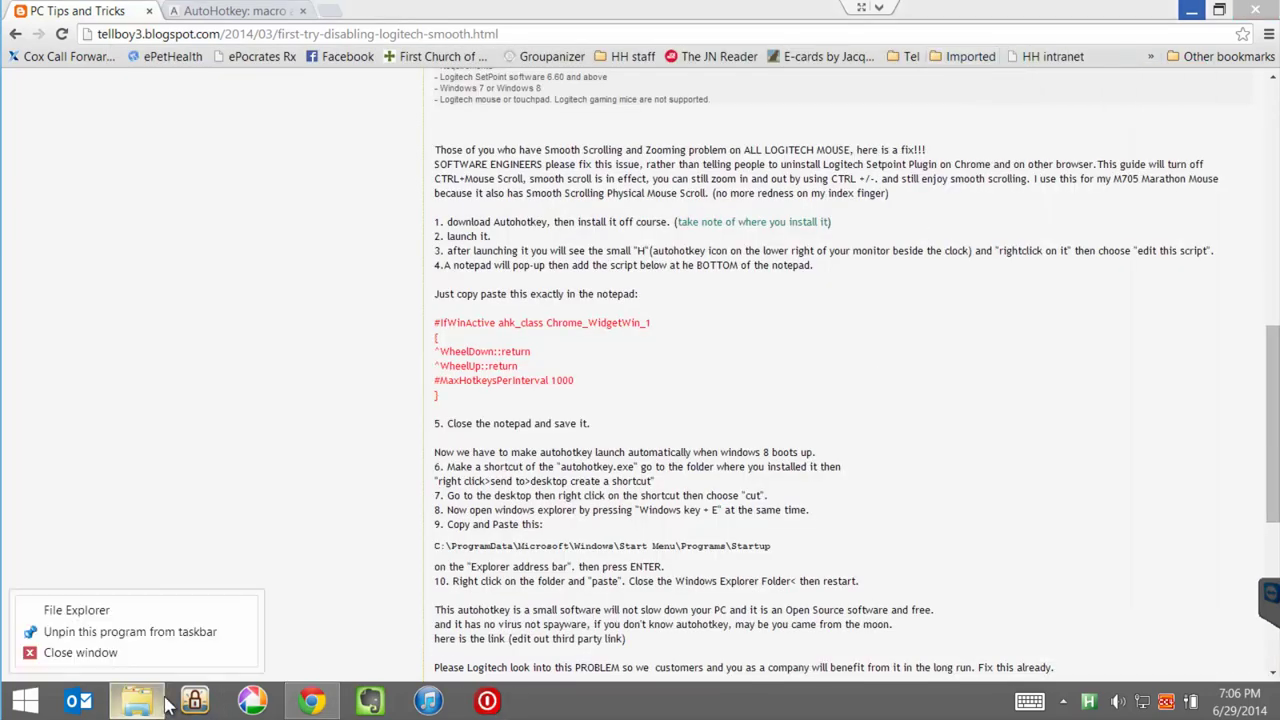
left_click(133, 606)
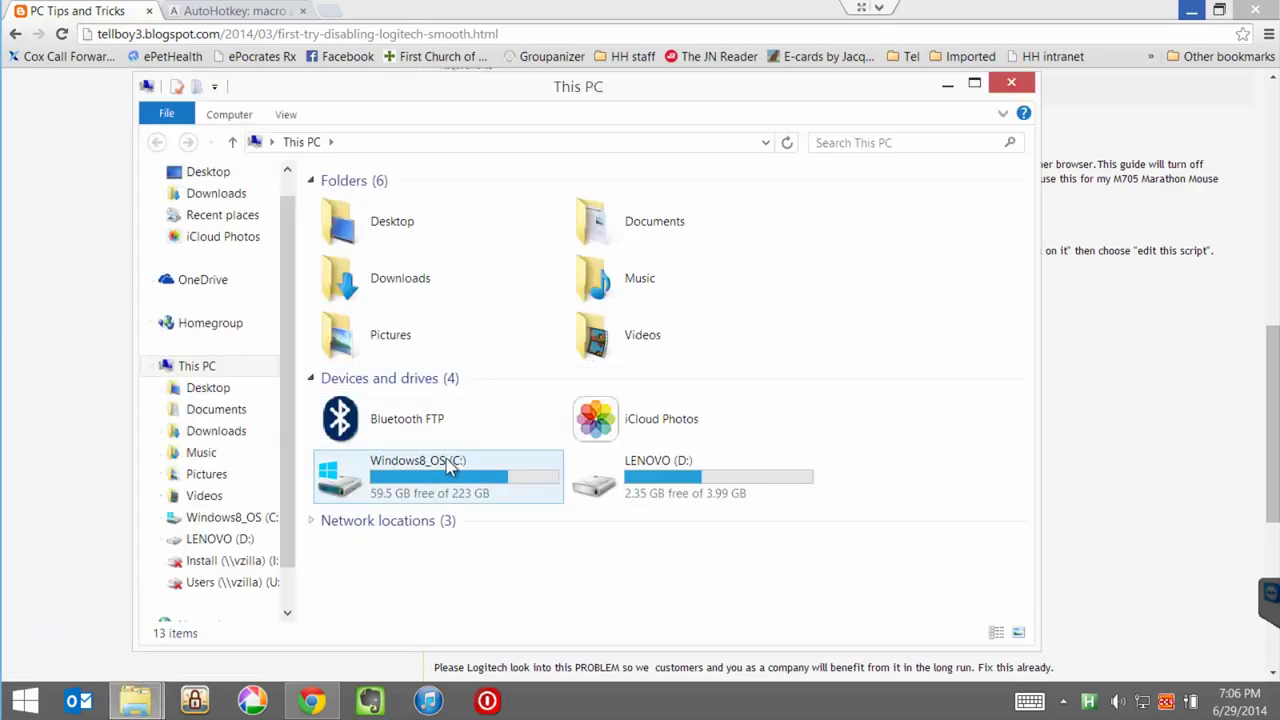
double_click(447, 470)
left_click(355, 400)
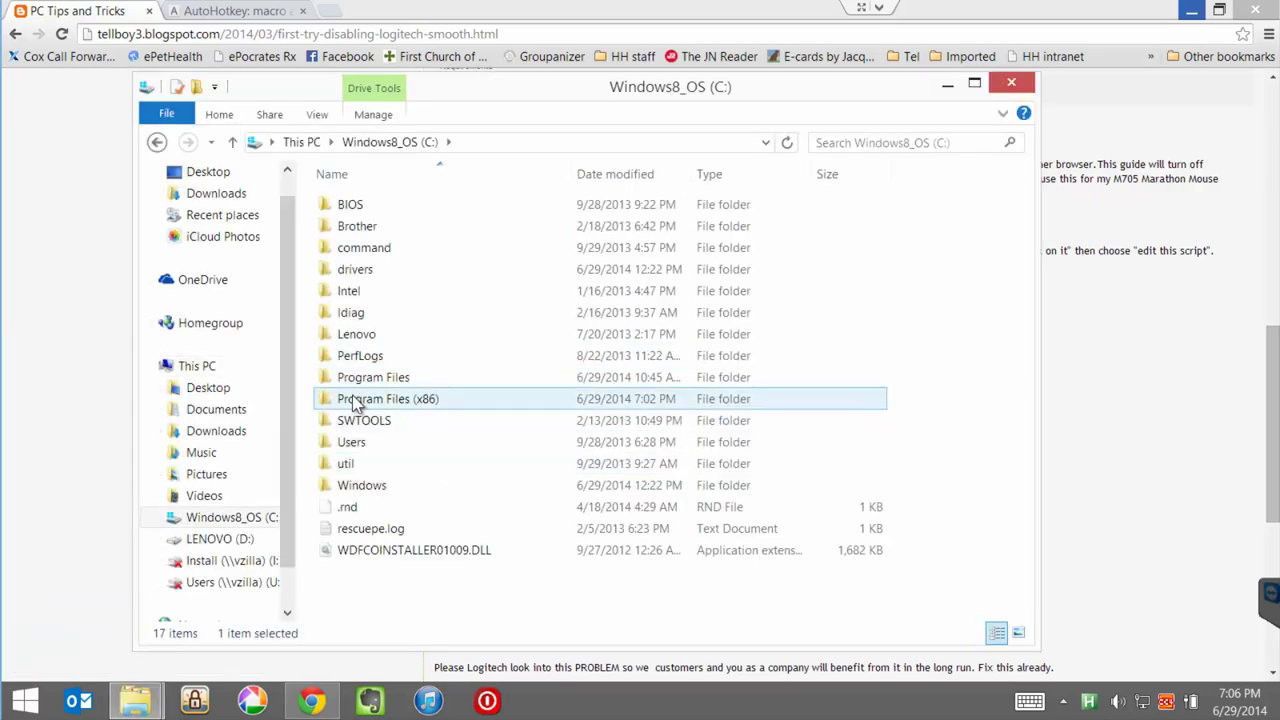
double_click(355, 400)
double_click(402, 270)
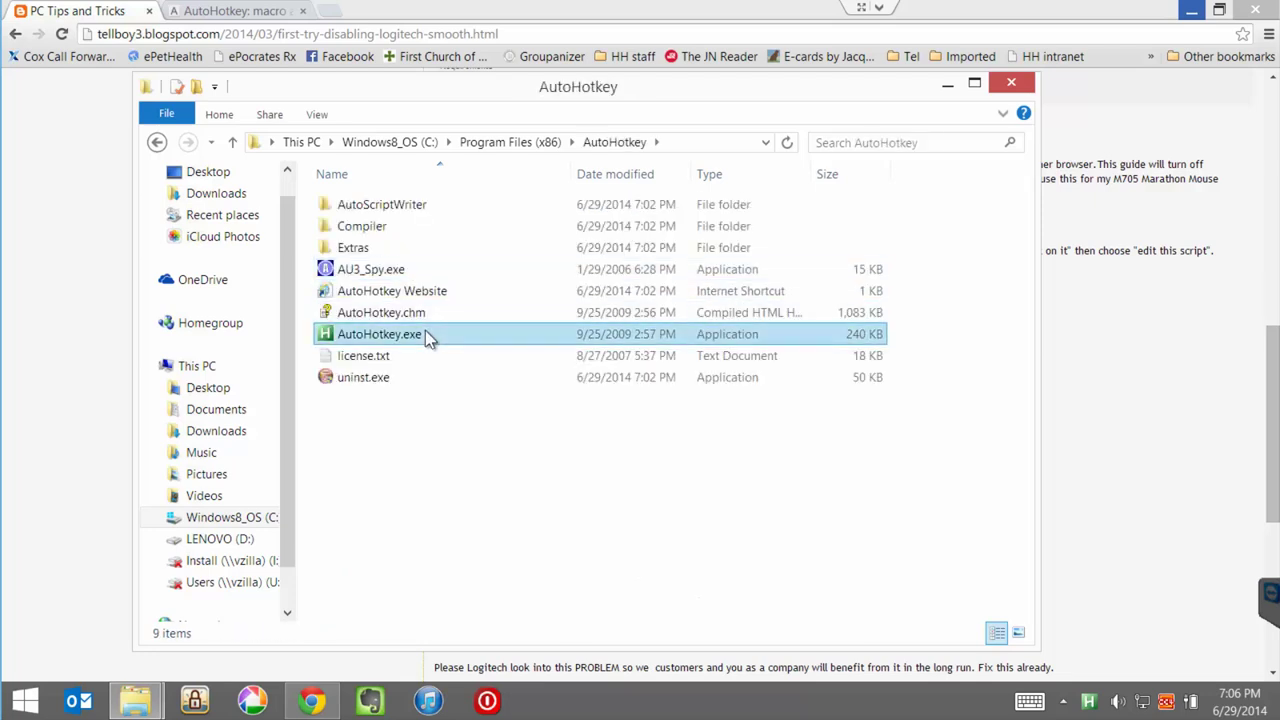
Step: Create a desktop shortcut to AutoHotkey.exe
right_click(425, 334)
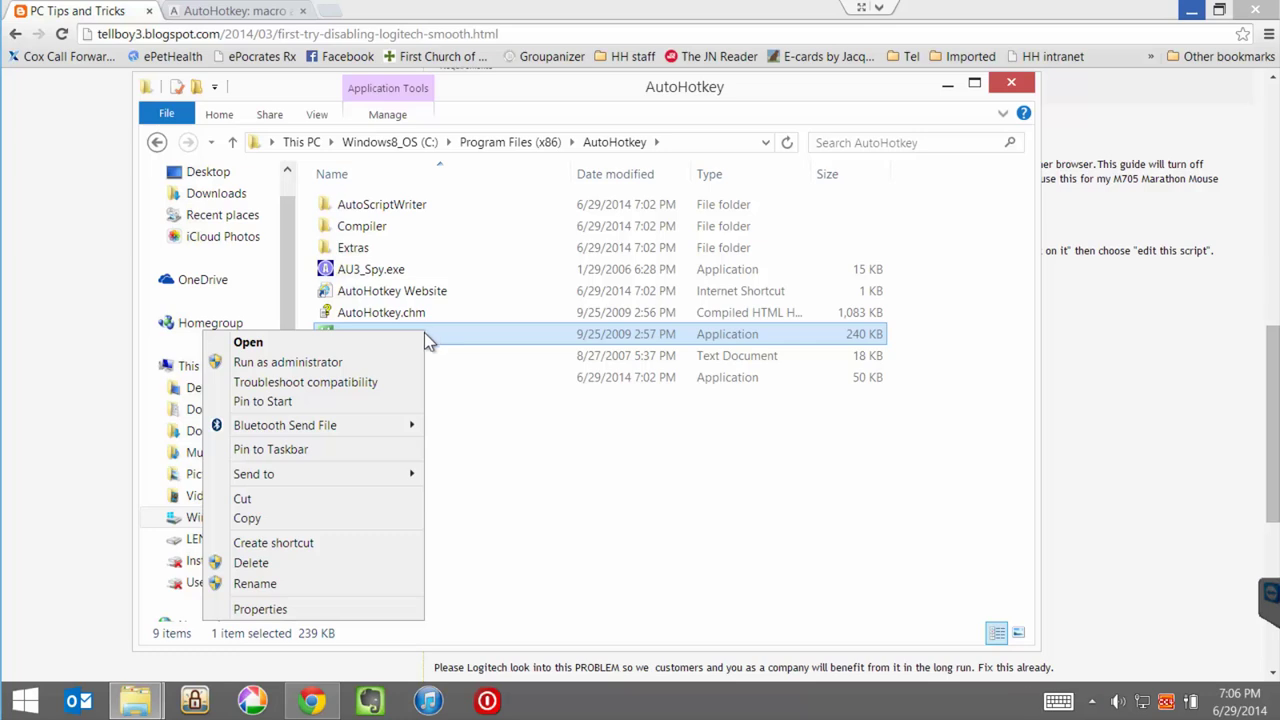
left_click(360, 543)
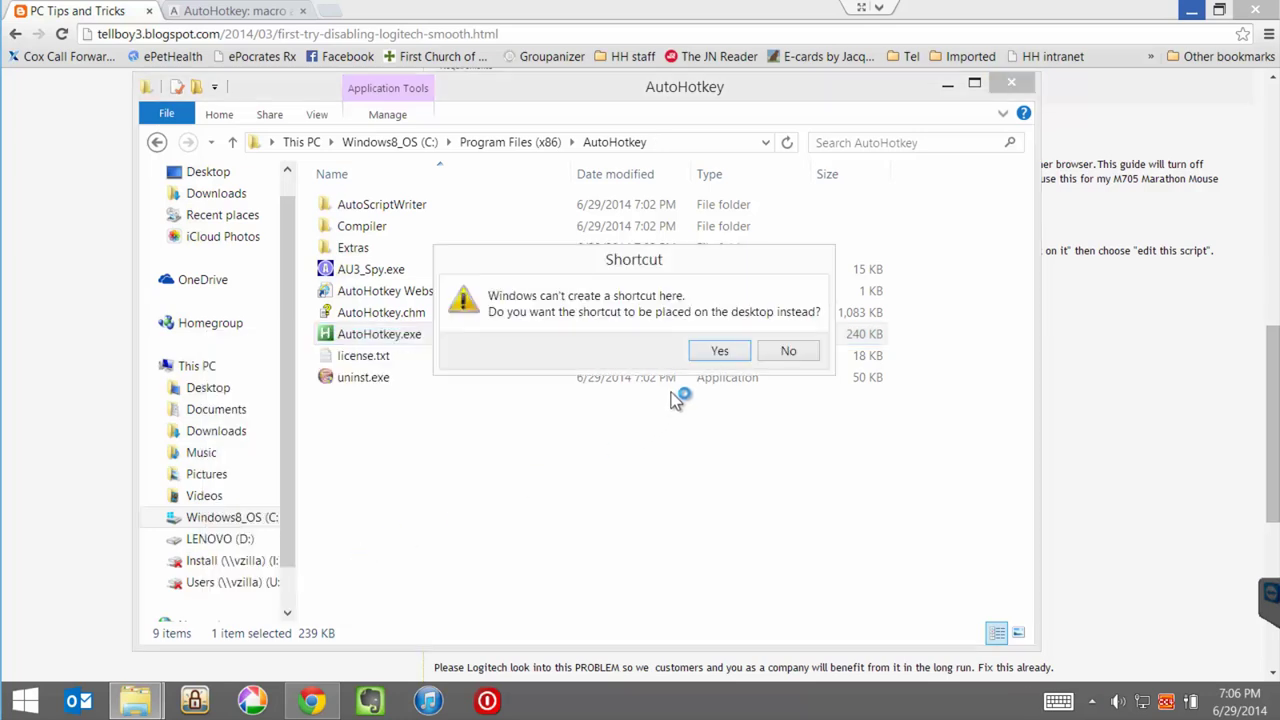
left_click(738, 348)
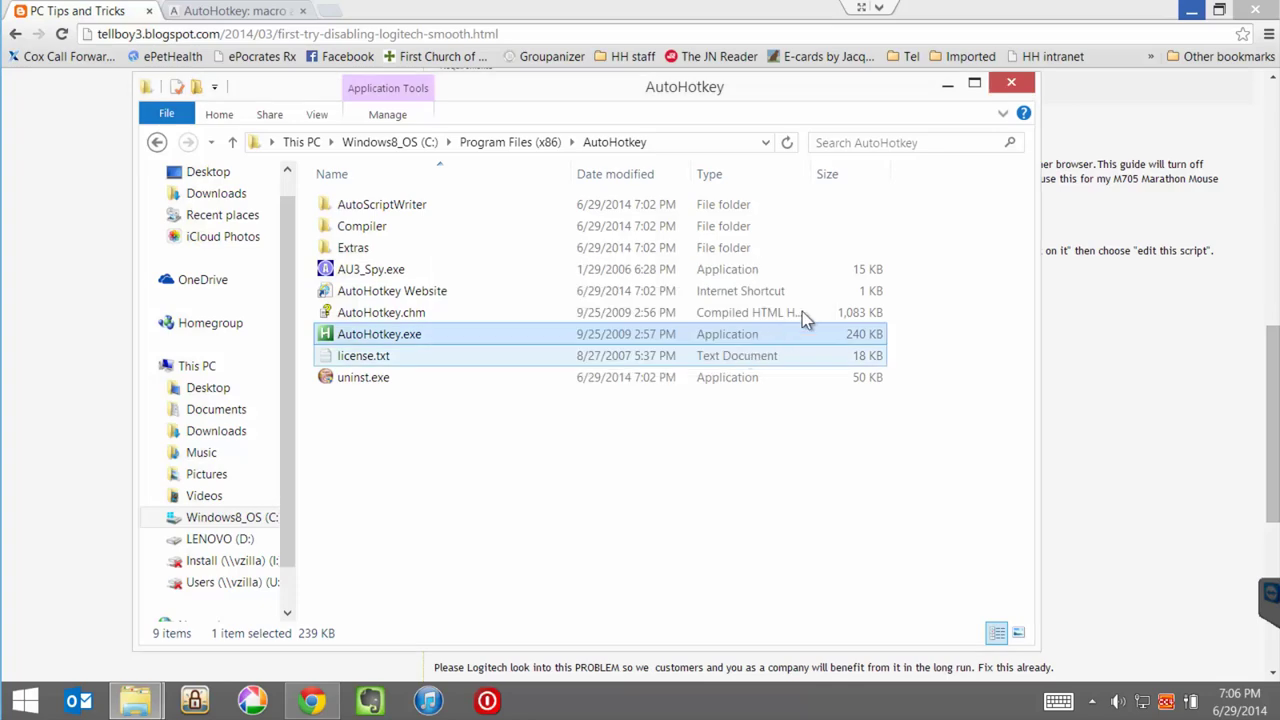
left_click(945, 84)
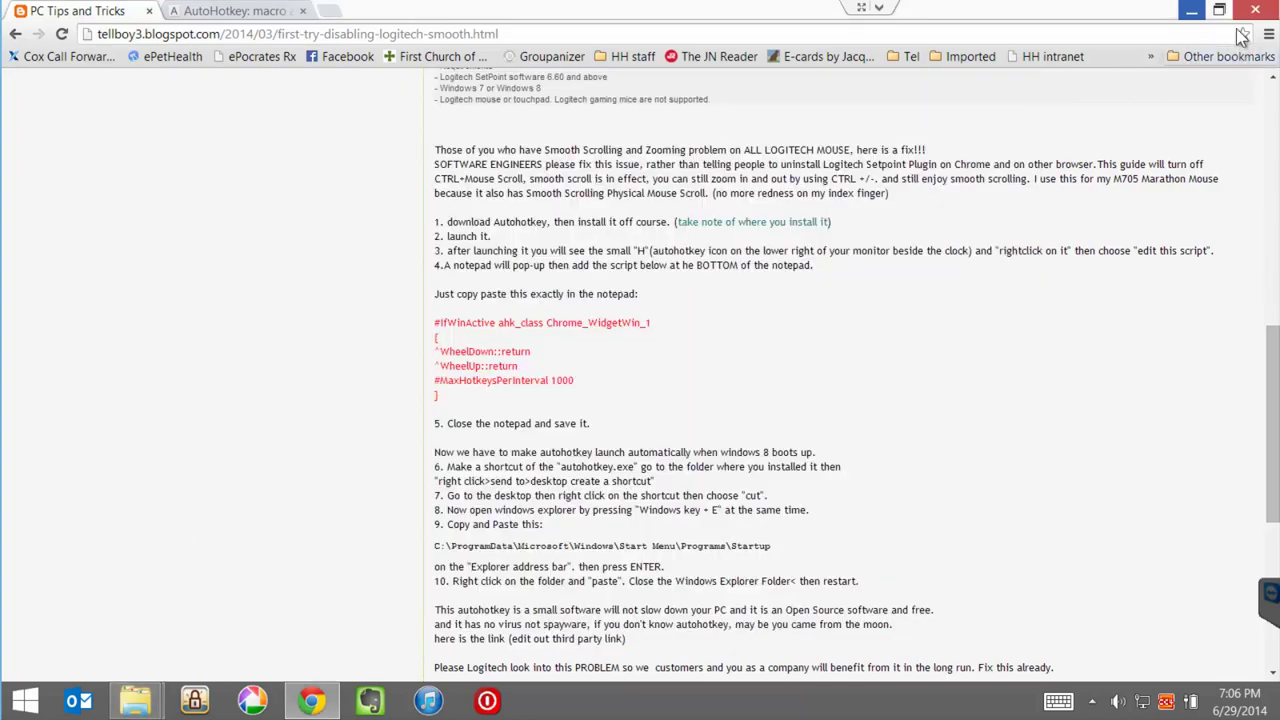
Step: Move the AutoHotkey.exe desktop shortcut into the all-users Startup folder, approving with the admin password
left_click(1191, 12)
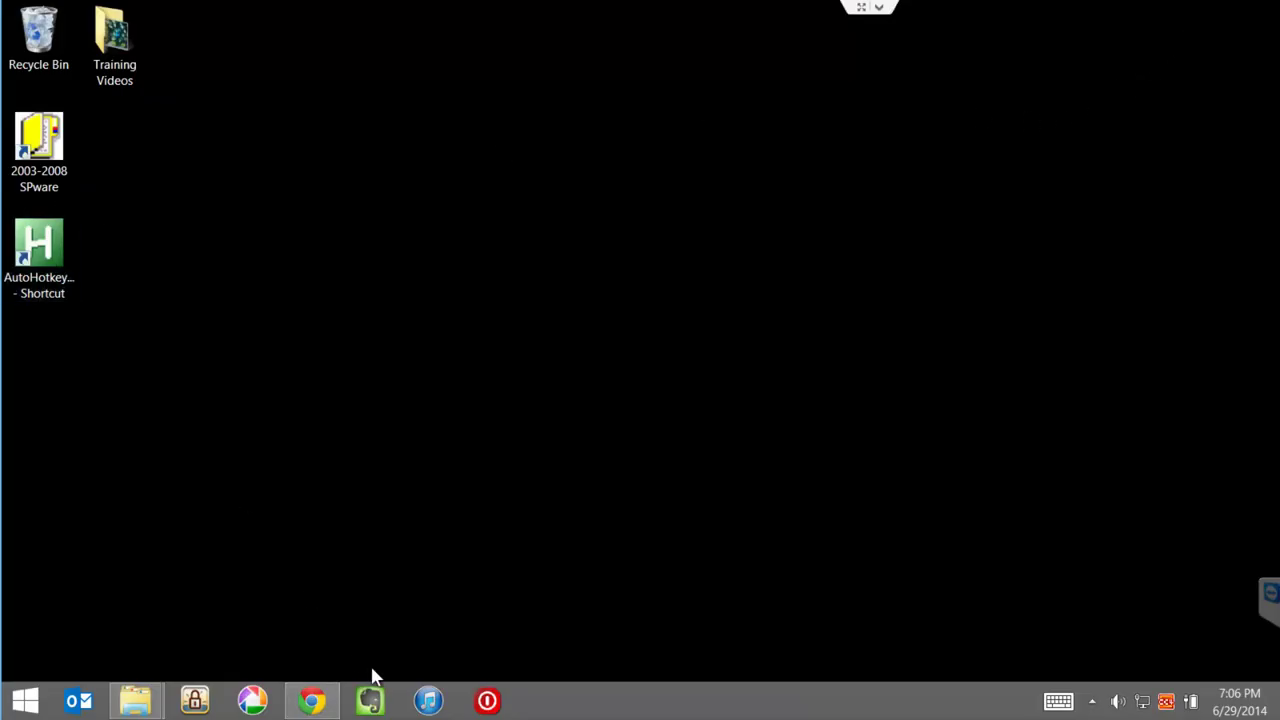
mouse_move(135, 700)
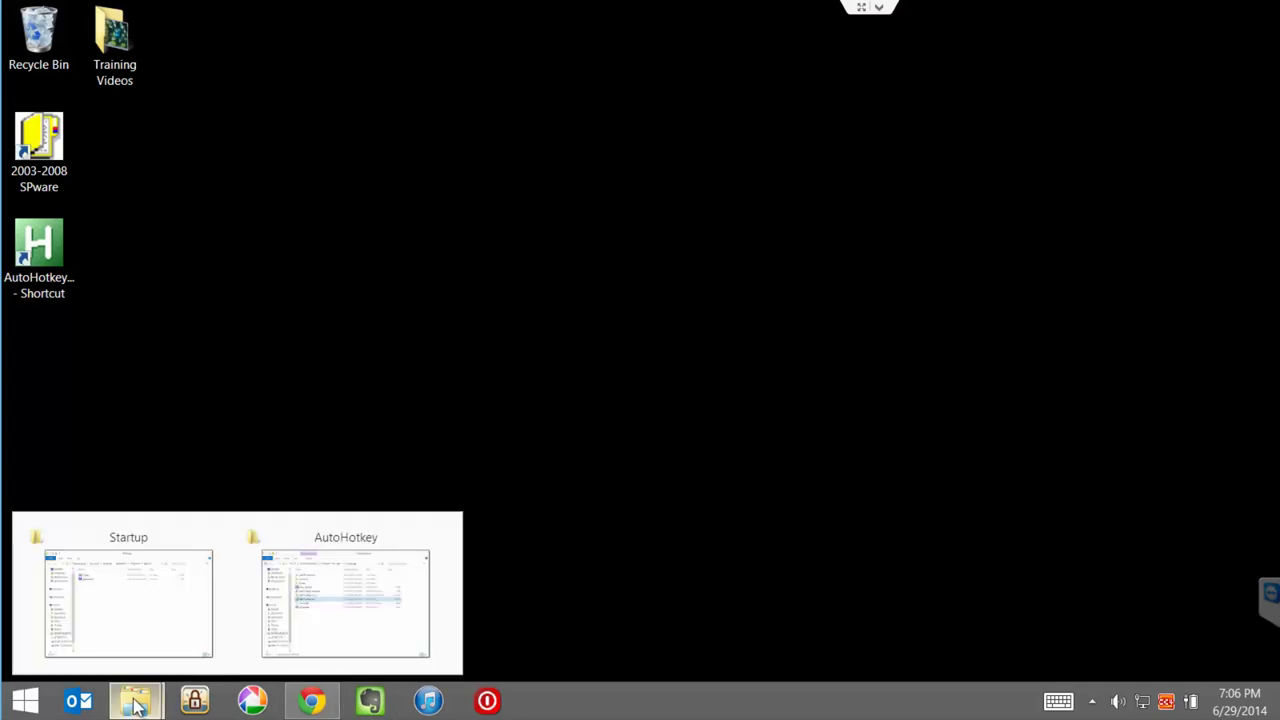
left_click(112, 630)
left_click_drag(77, 254, 672, 390)
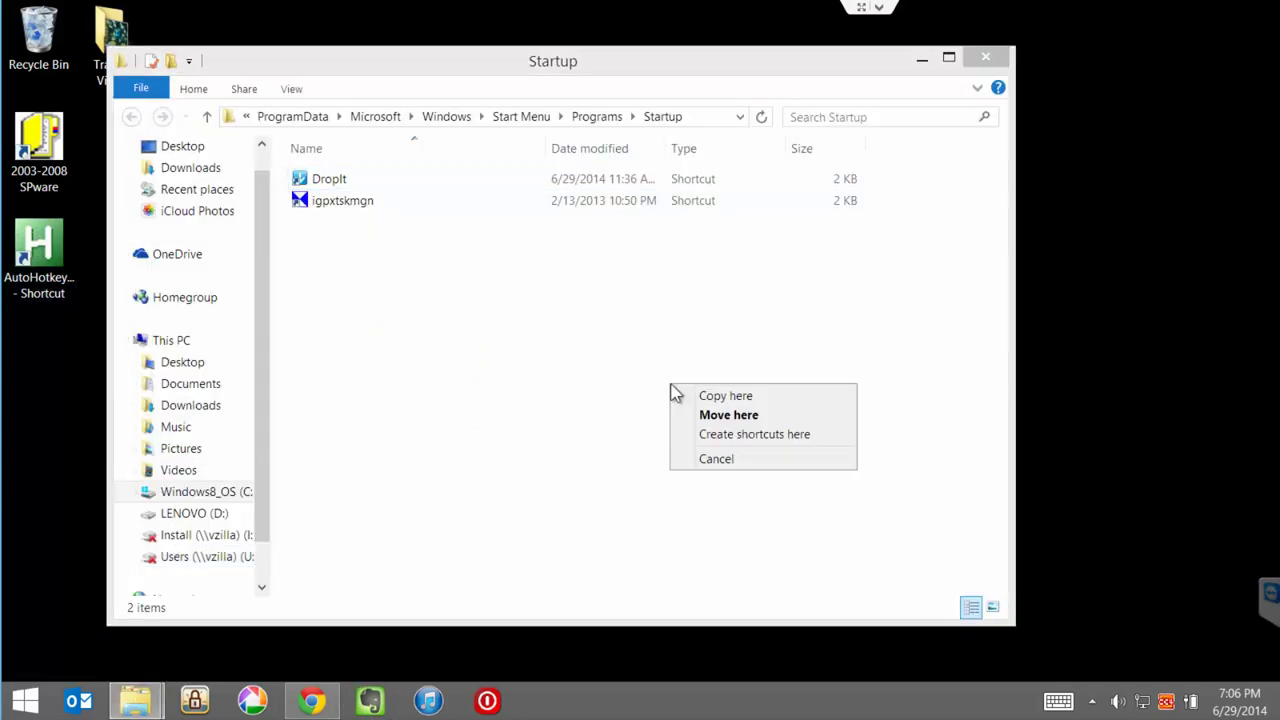
left_click(777, 413)
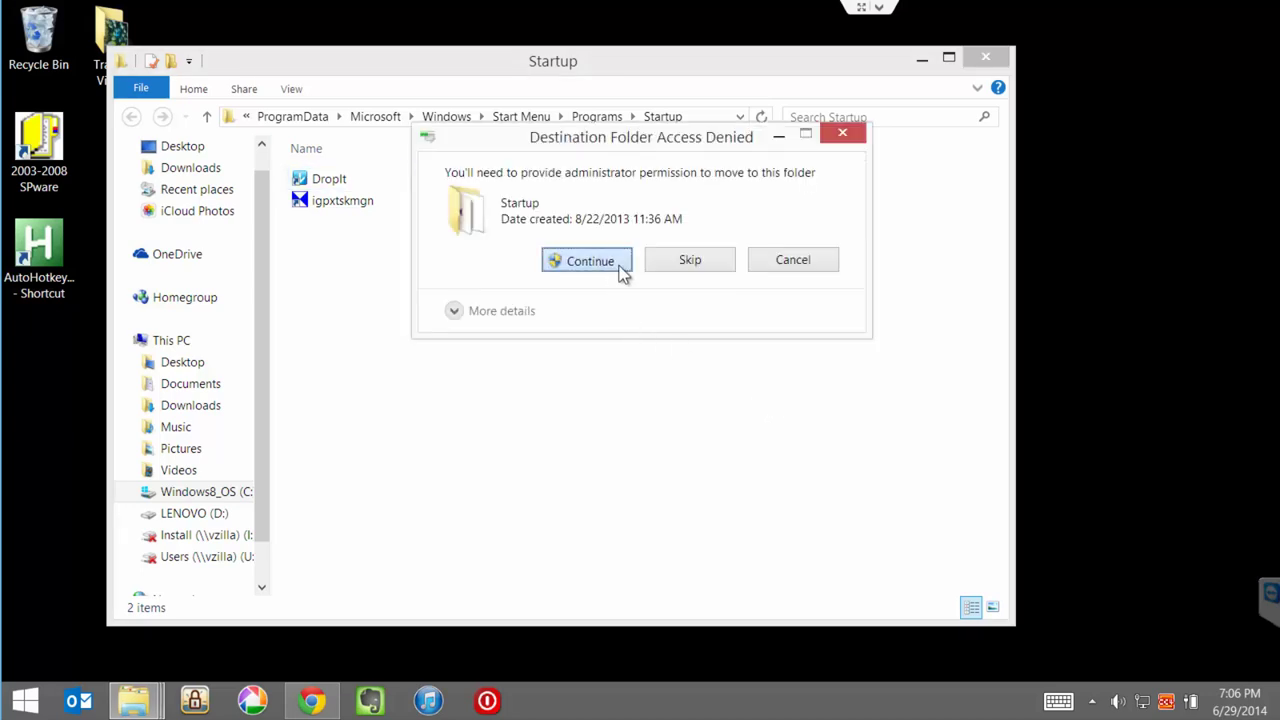
left_click(590, 261)
type("•••••••")
key("Return")
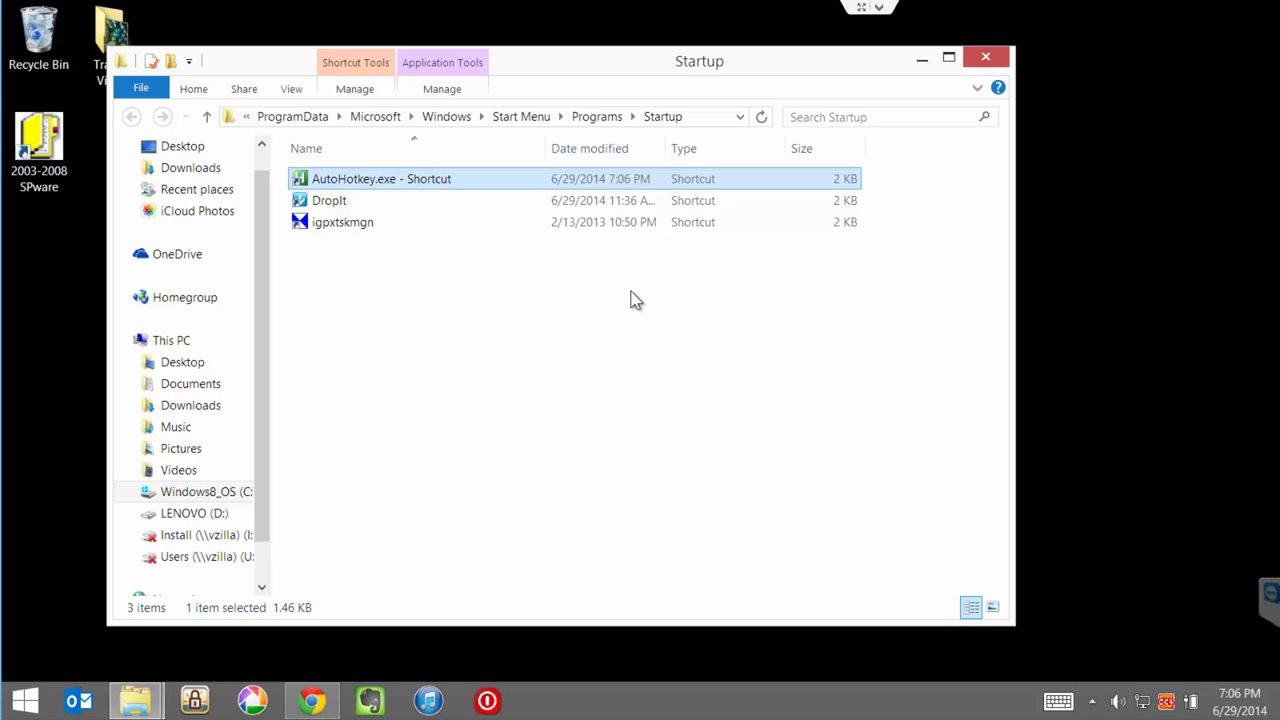
Step: Set the AutoHotkey tray icon to 'Hide icon and notifications' in Notification Area Icons and confirm
left_click(1092, 701)
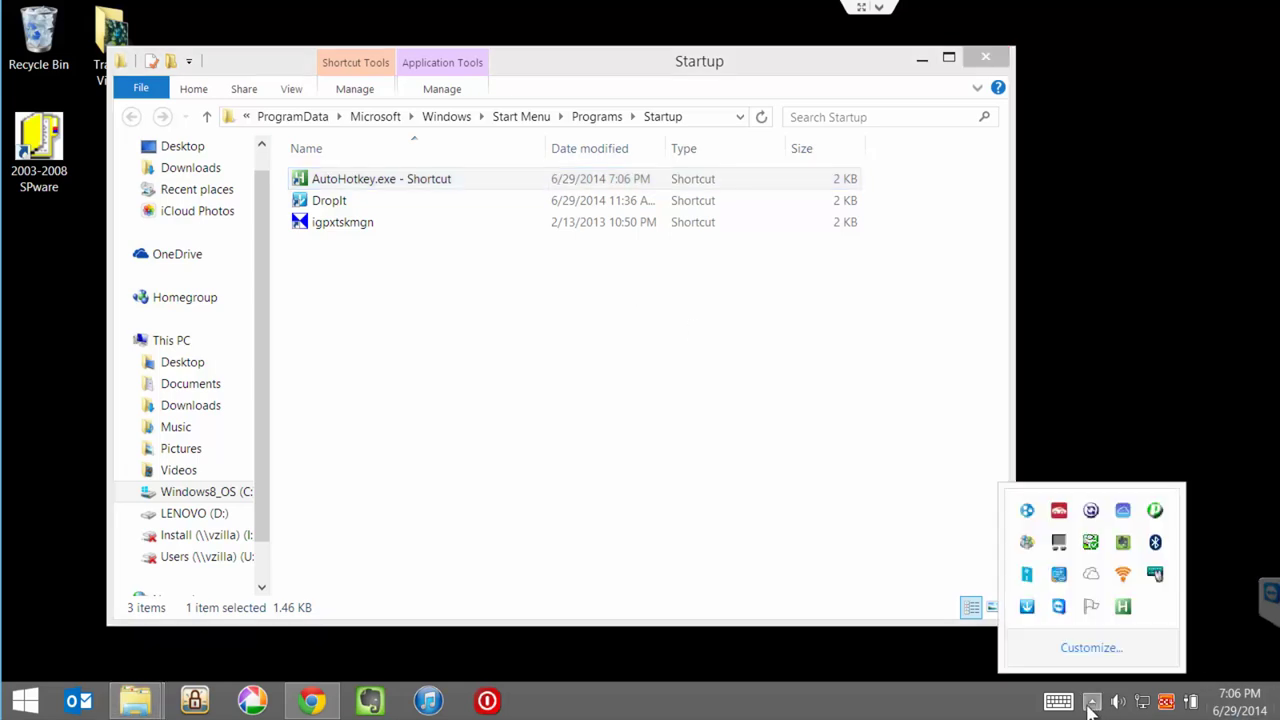
right_click(1120, 609)
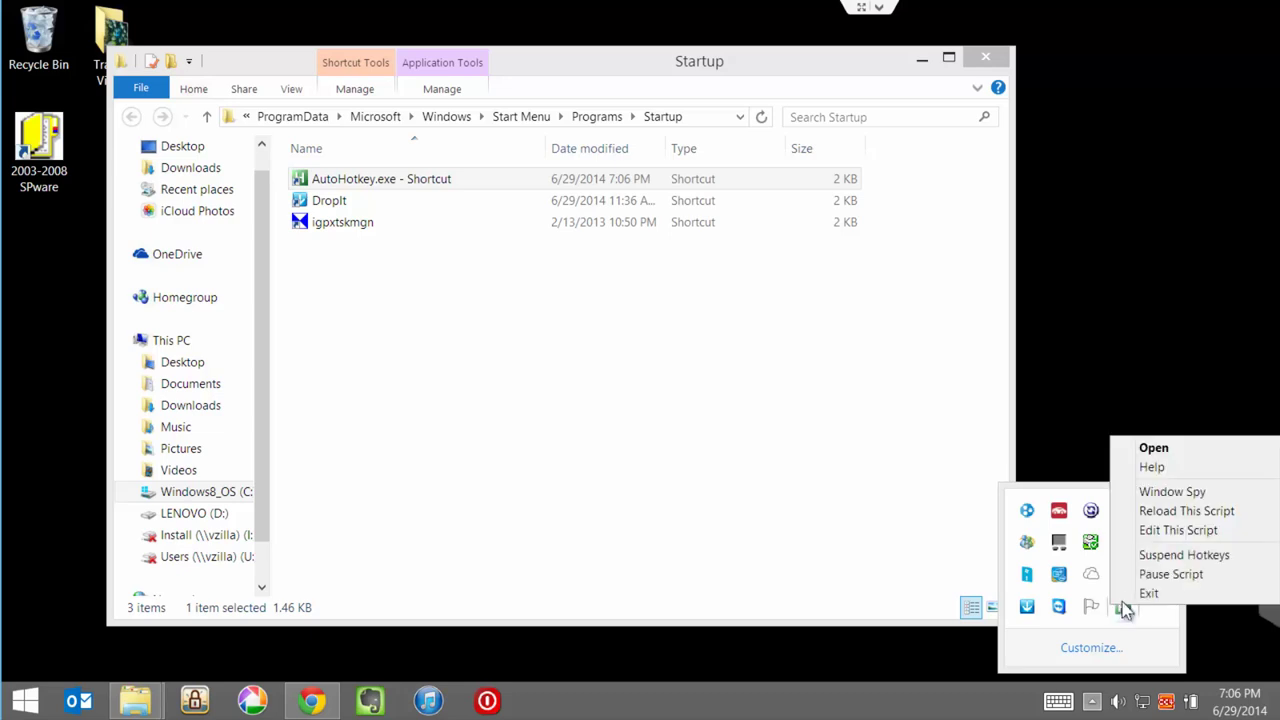
left_click(1100, 650)
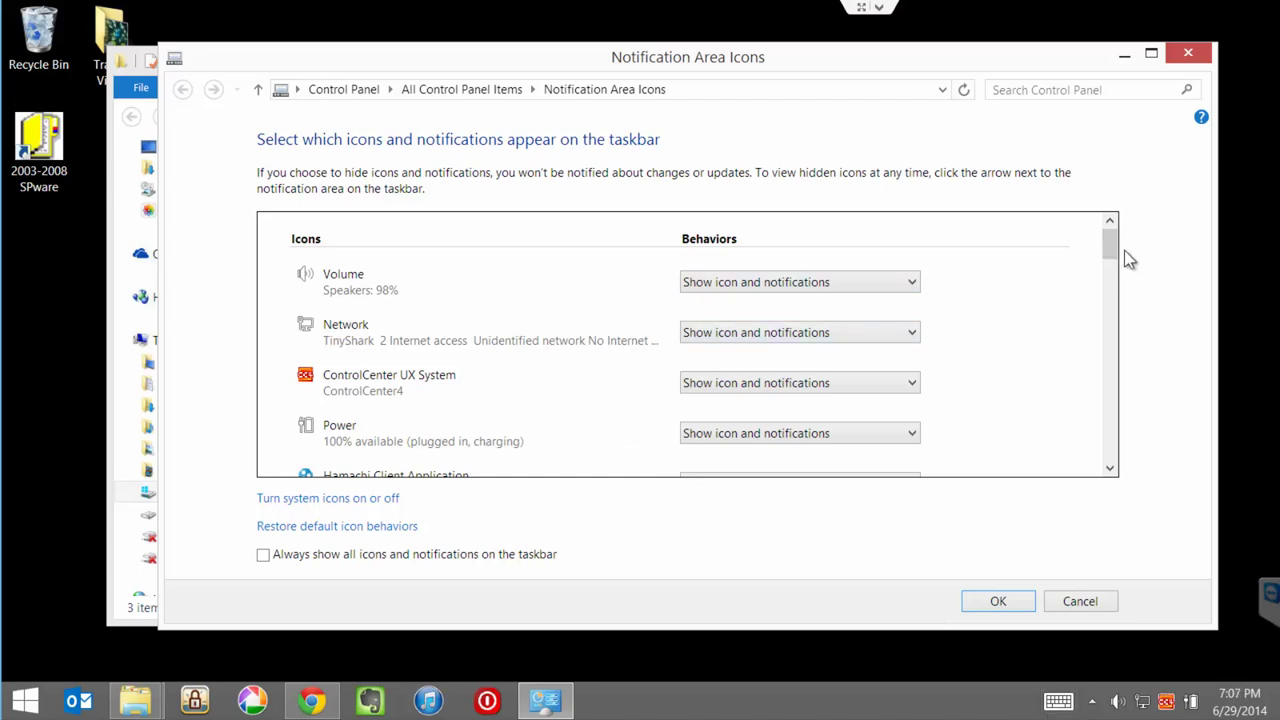
scroll(1117, 259, "down", 5)
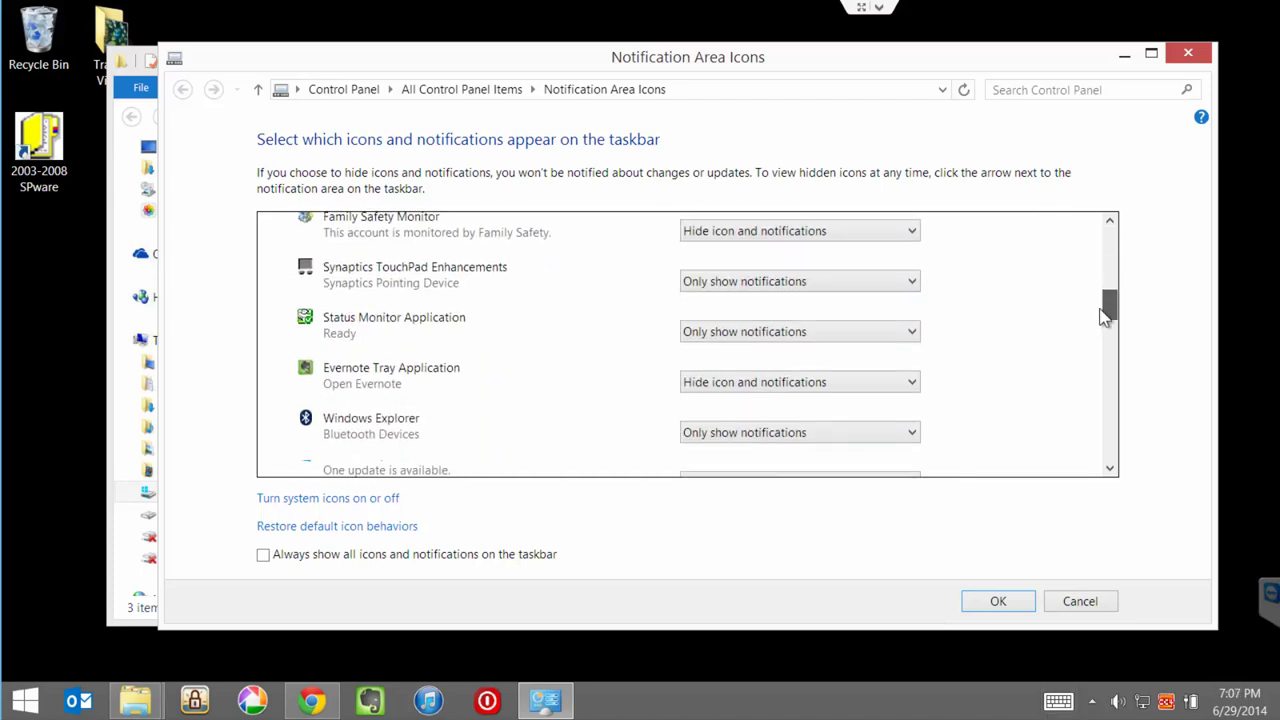
scroll(1100, 375, "down", 5)
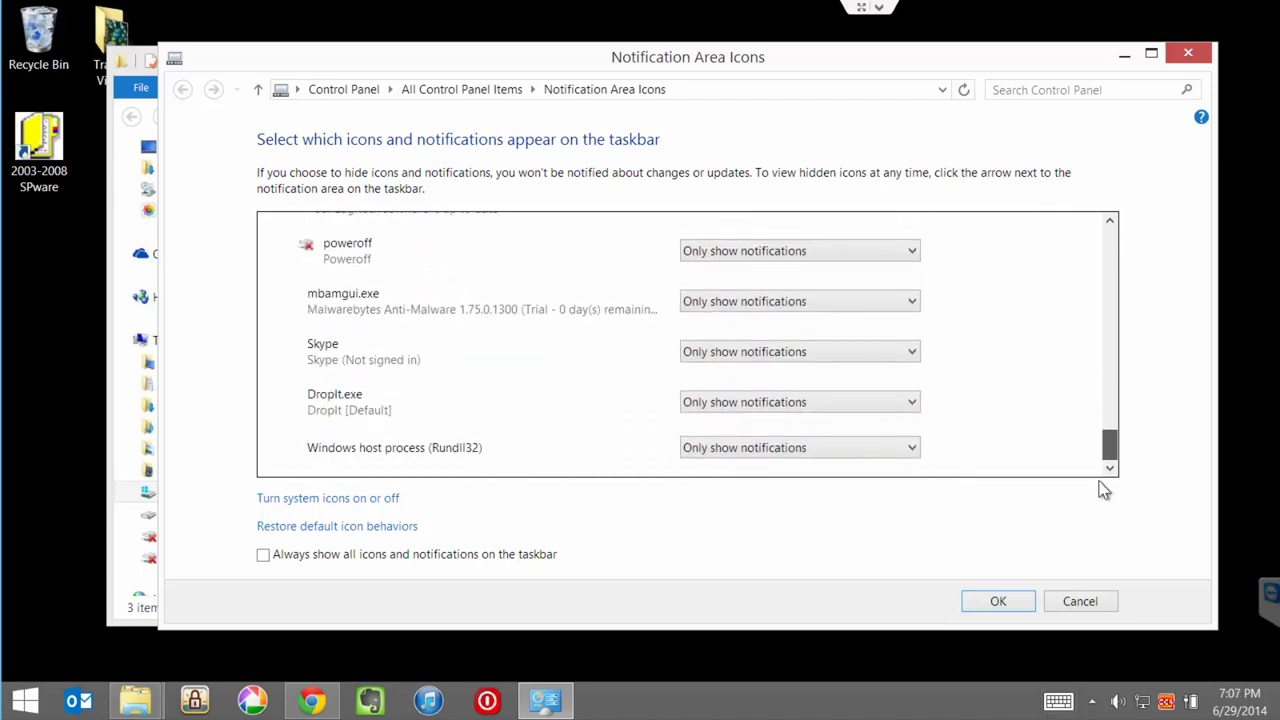
scroll(1109, 295, "up", 5)
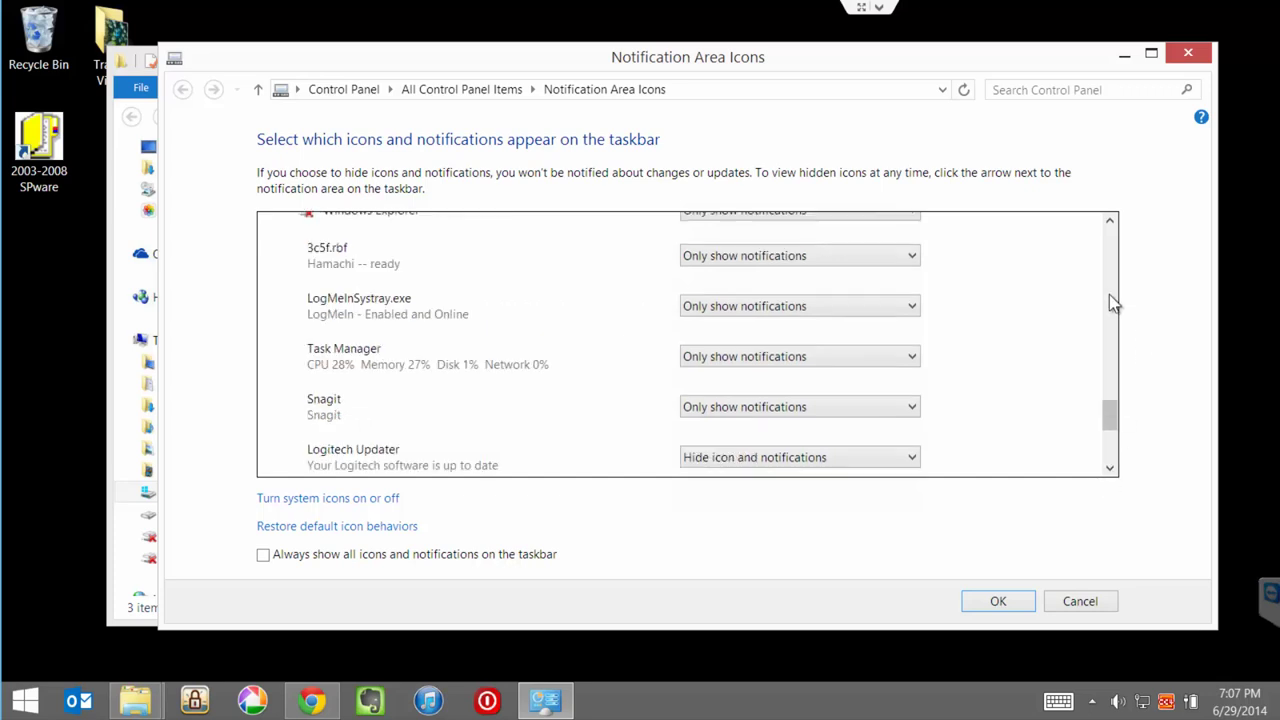
scroll(1109, 294, "up", 3)
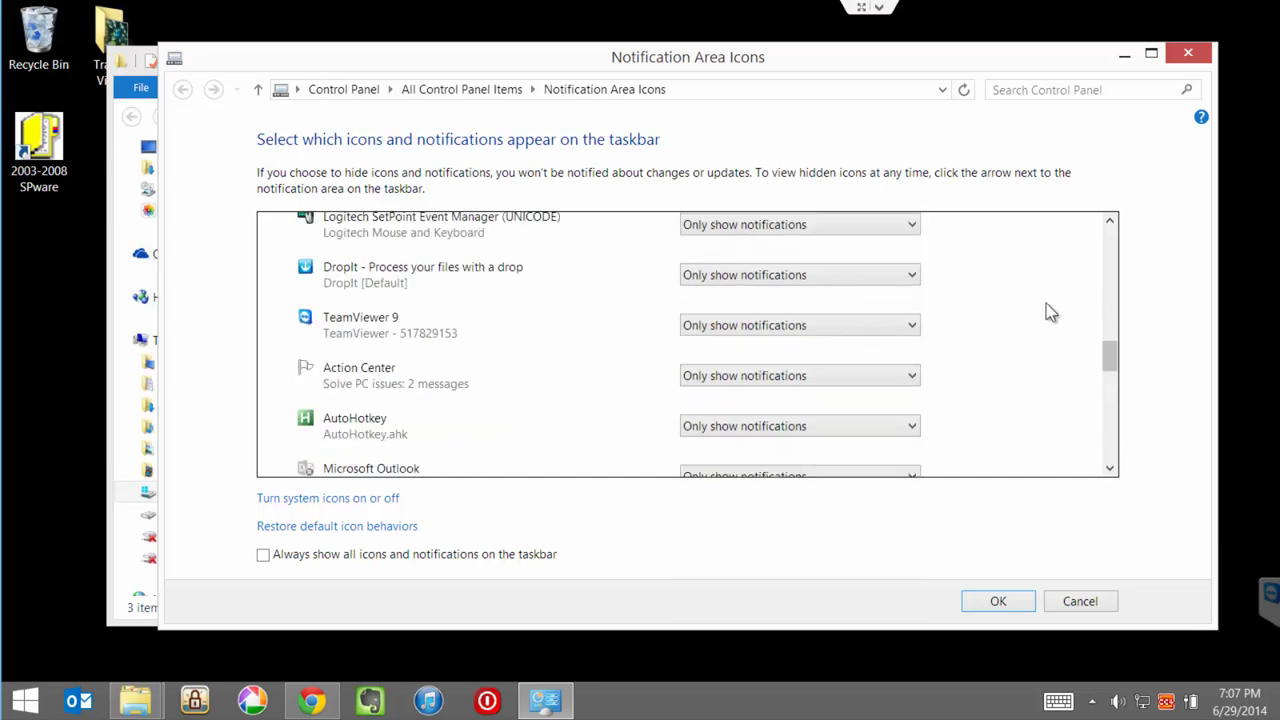
left_click(818, 426)
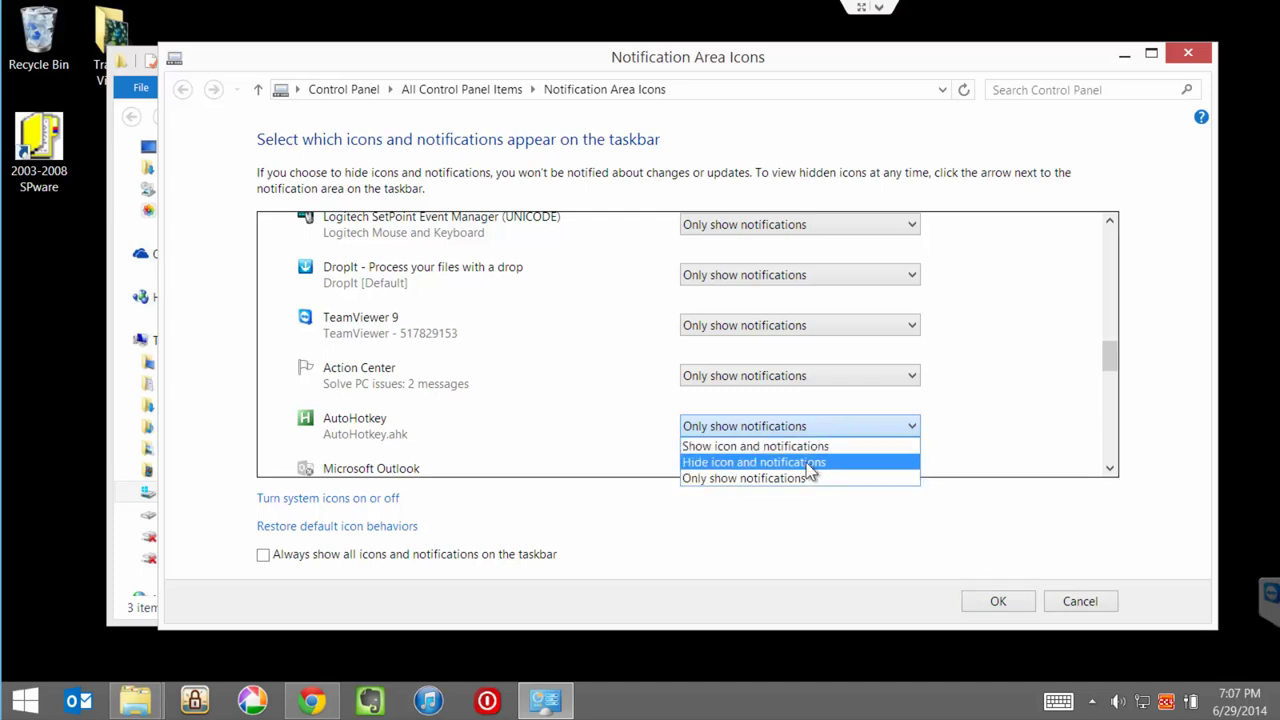
left_click(806, 461)
left_click(998, 601)
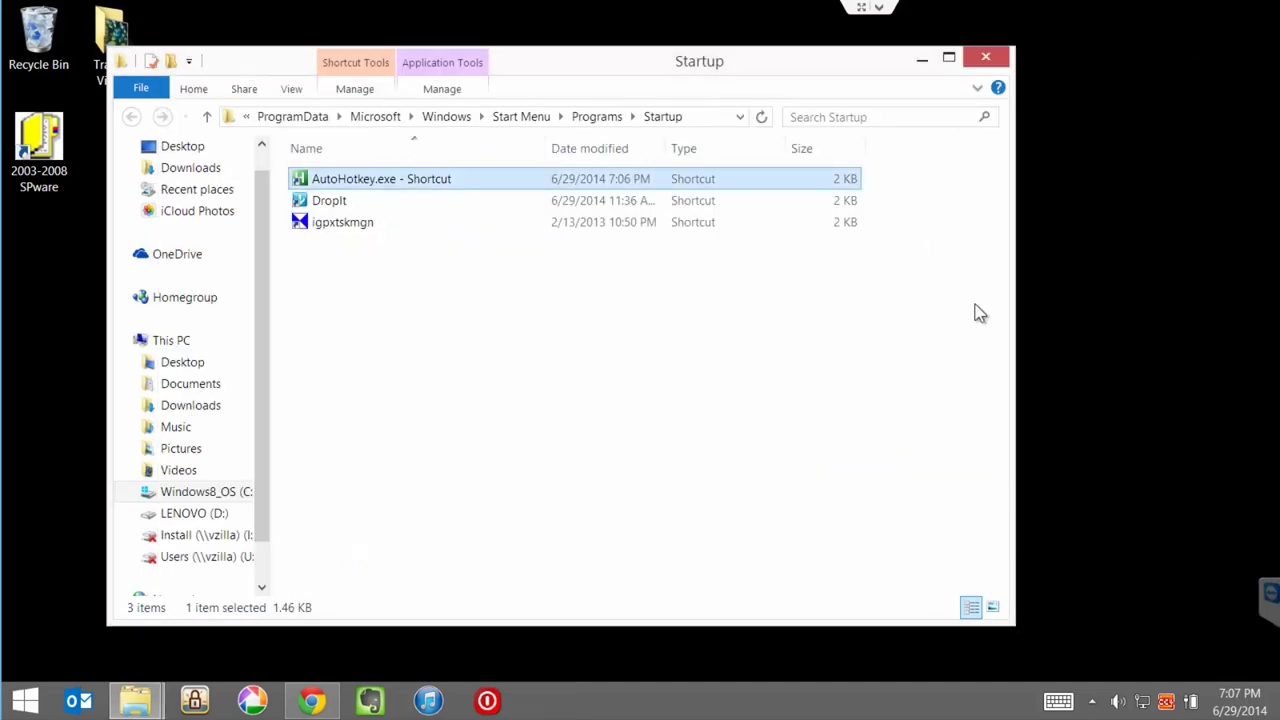
Step: Close the Startup folder window and review the AutoHotkey website tab in Chrome
left_click(978, 62)
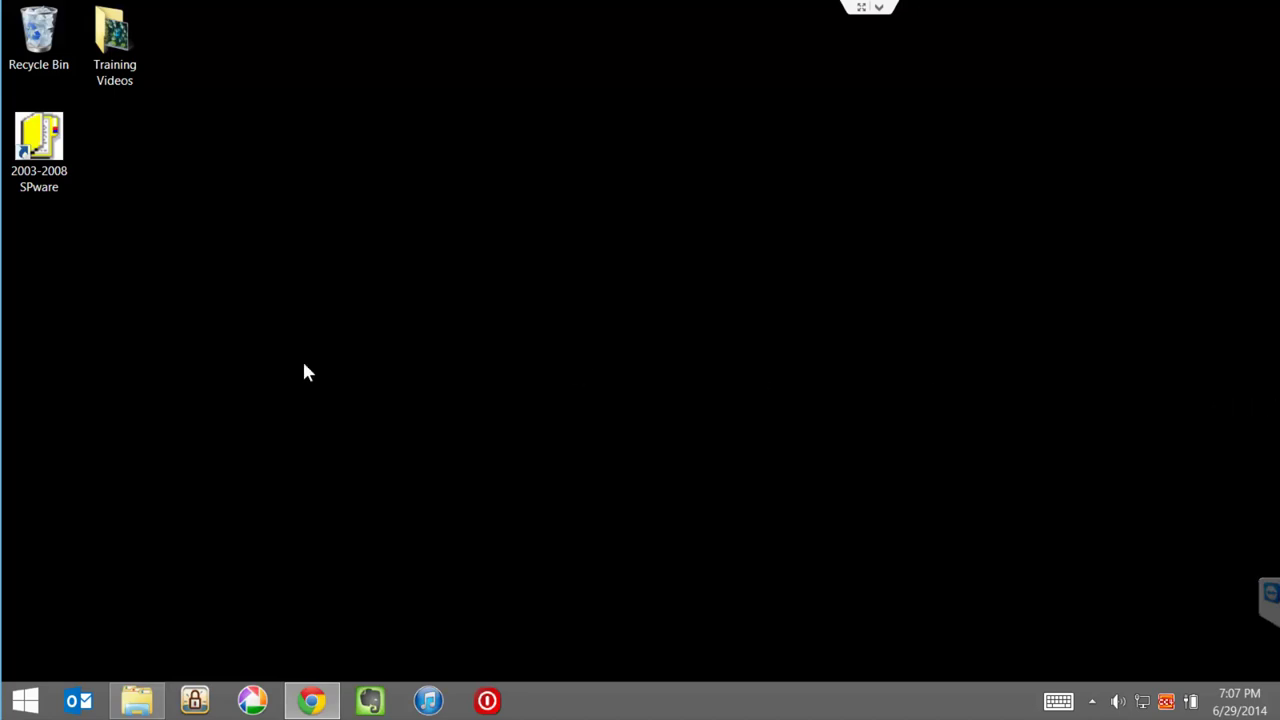
left_click(312, 700)
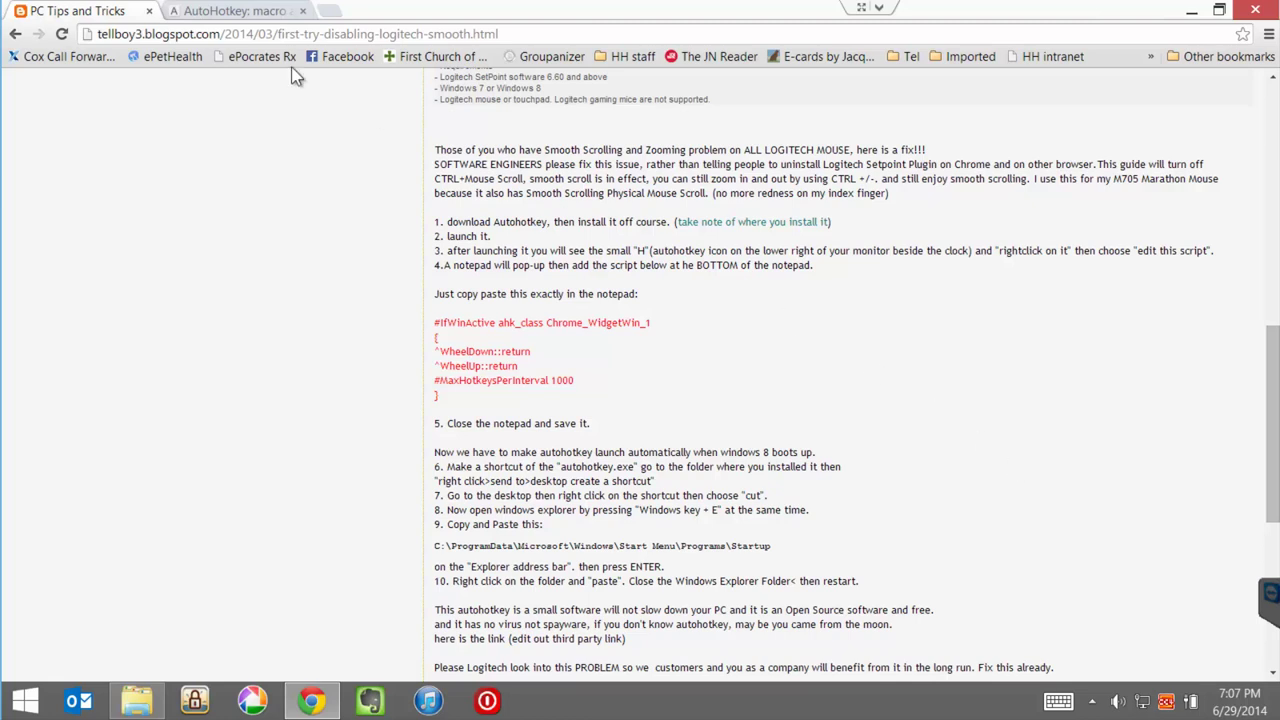
left_click(236, 11)
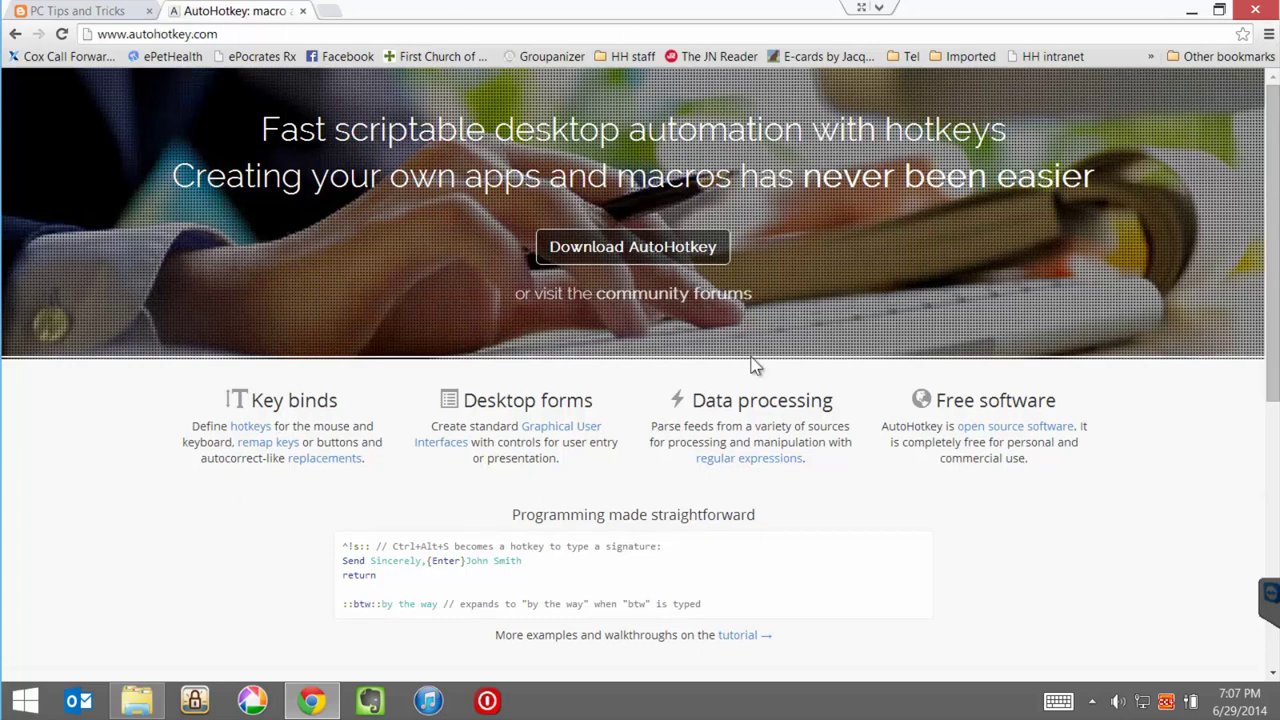
scroll(1185, 240, "down", 1)
left_click(1267, 38)
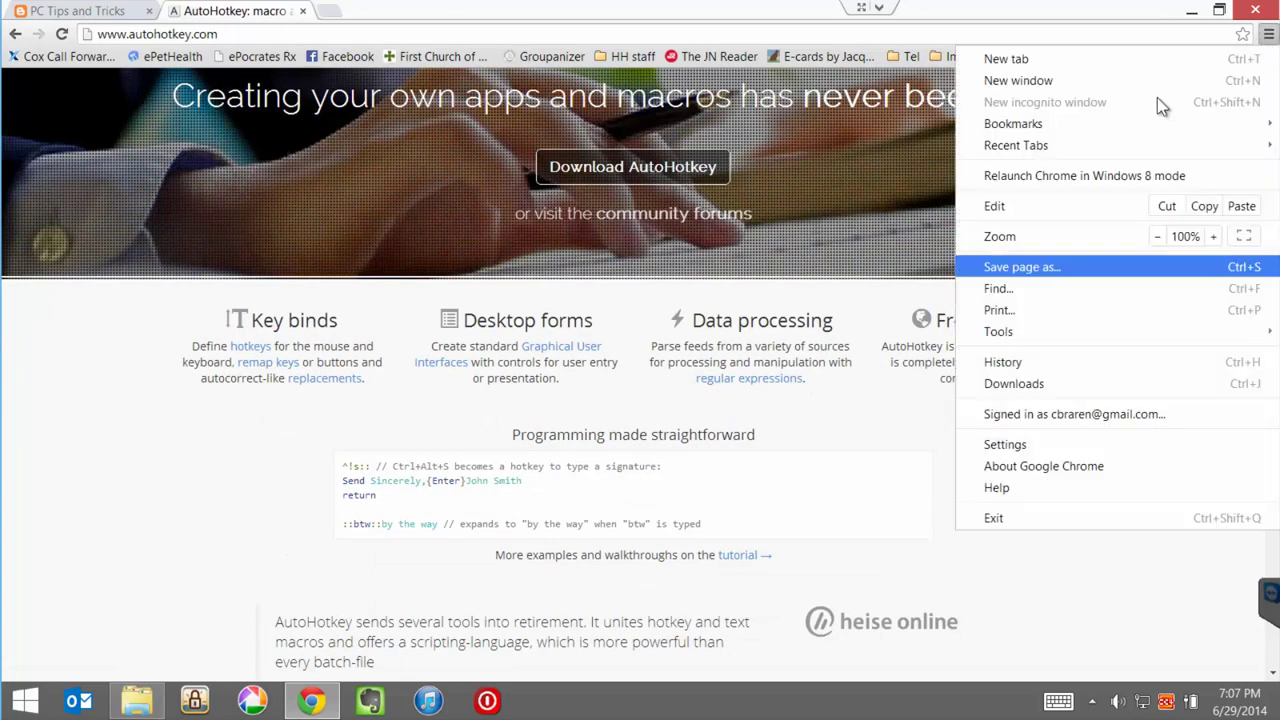
left_click(1090, 20)
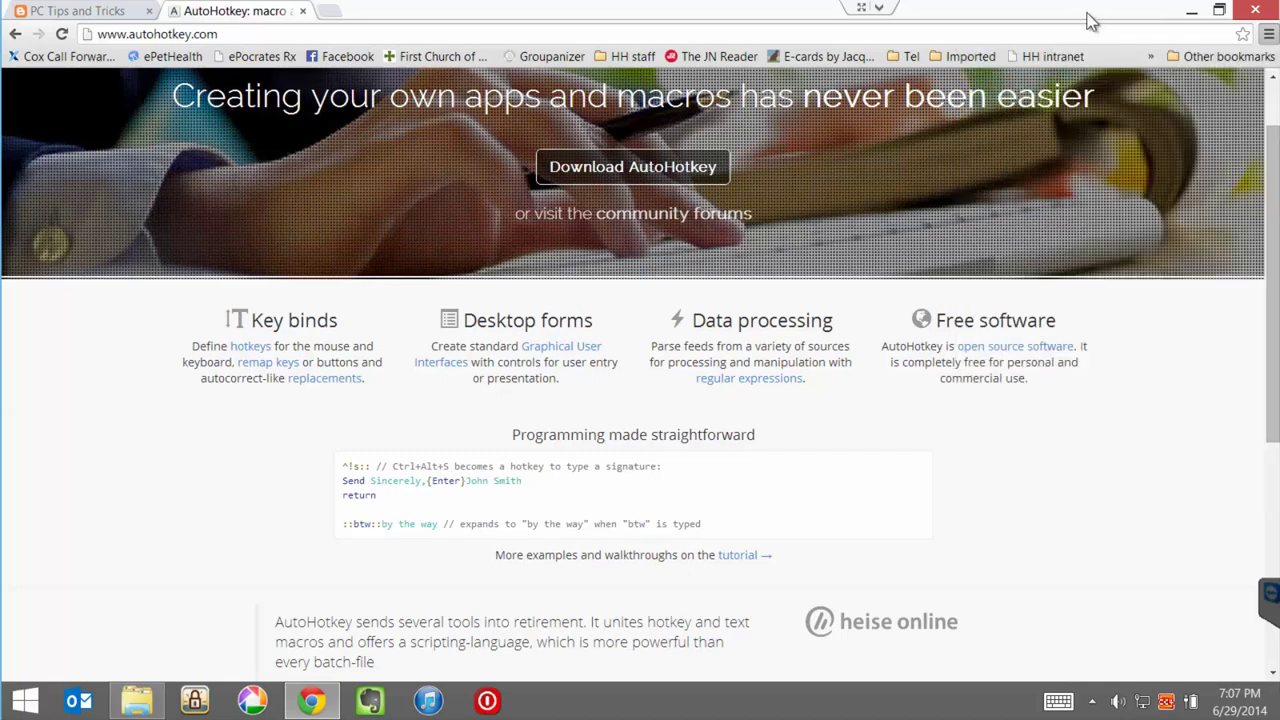
Step: Return to the PC Tips and Tricks article, then close the Chrome window
left_click(34, 11)
scroll(427, 581, "up", 10)
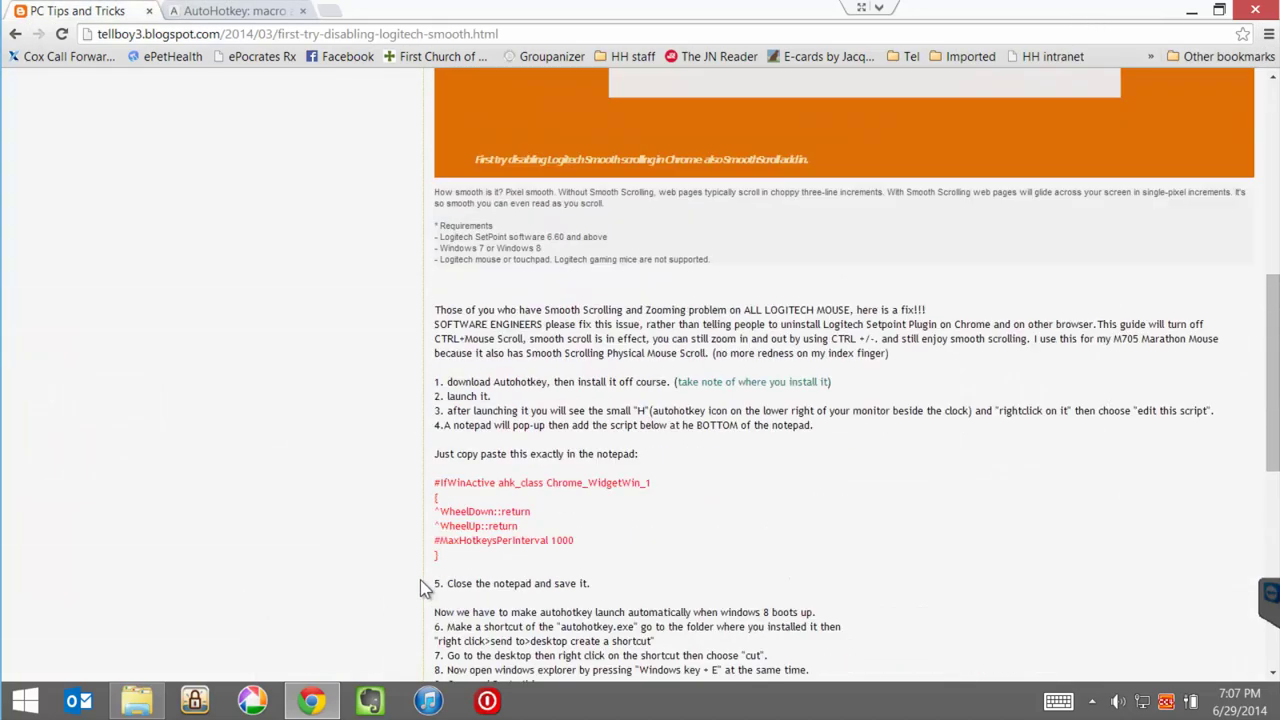
scroll(418, 578, "up", 1)
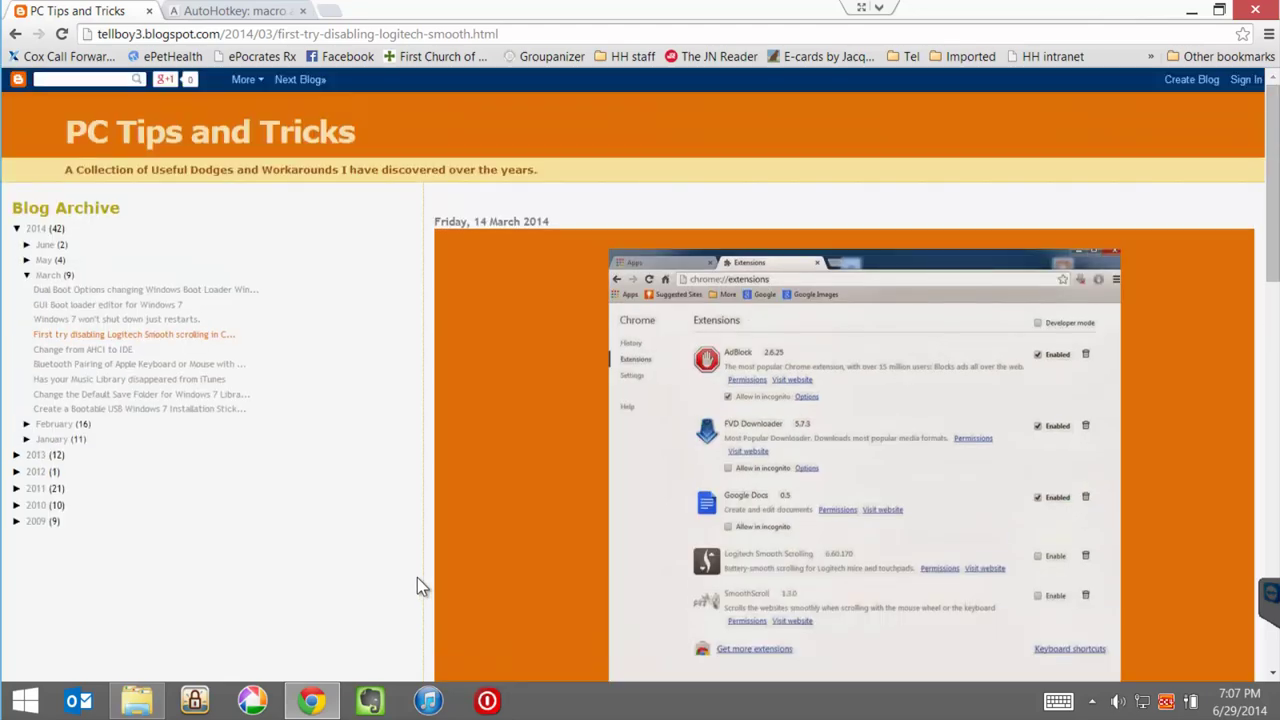
left_click(1255, 12)
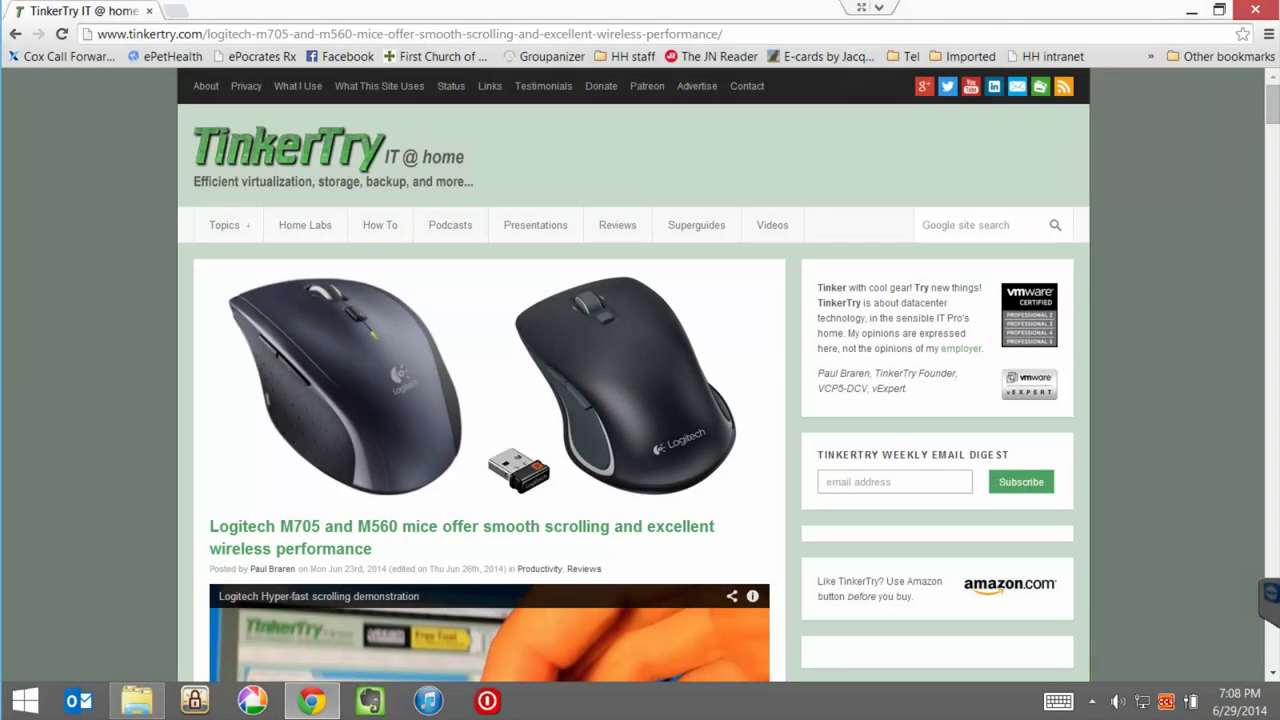